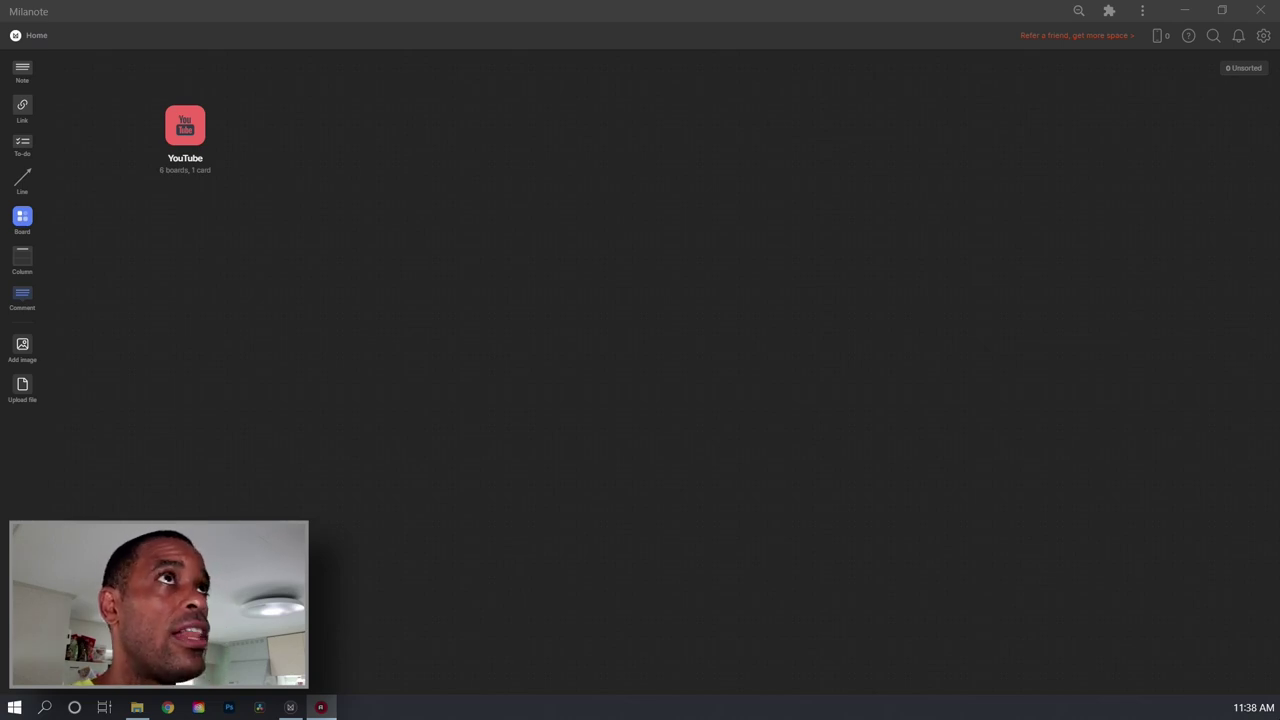
# Step: Dismiss the free-plan storage referral offer and open the YouTube board
pyautogui.click(540, 548)
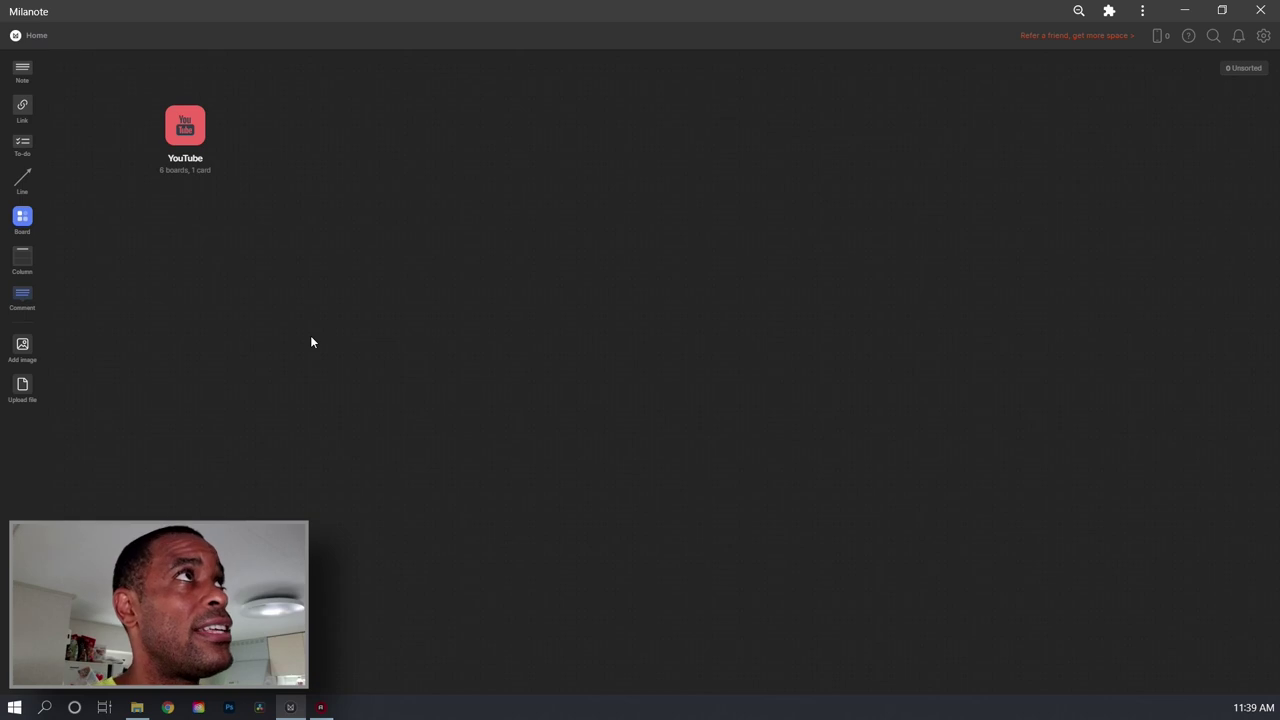
pyautogui.click(1091, 37)
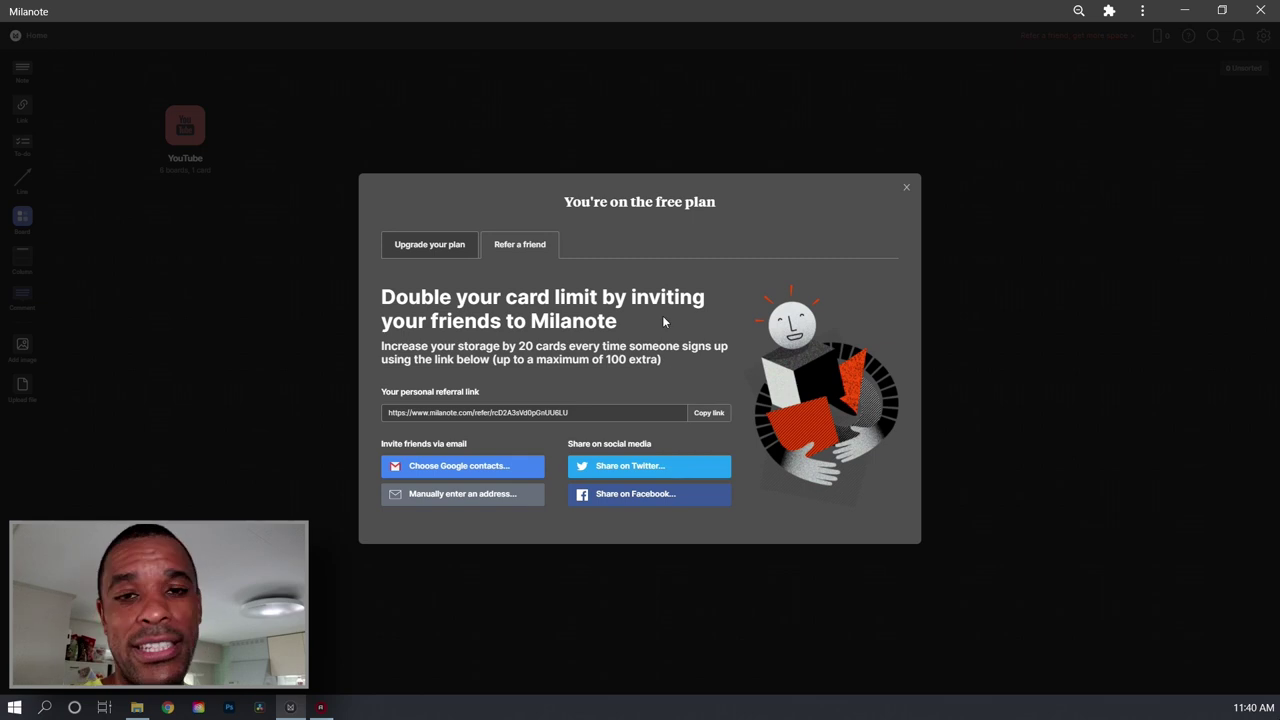
pyautogui.click(907, 189)
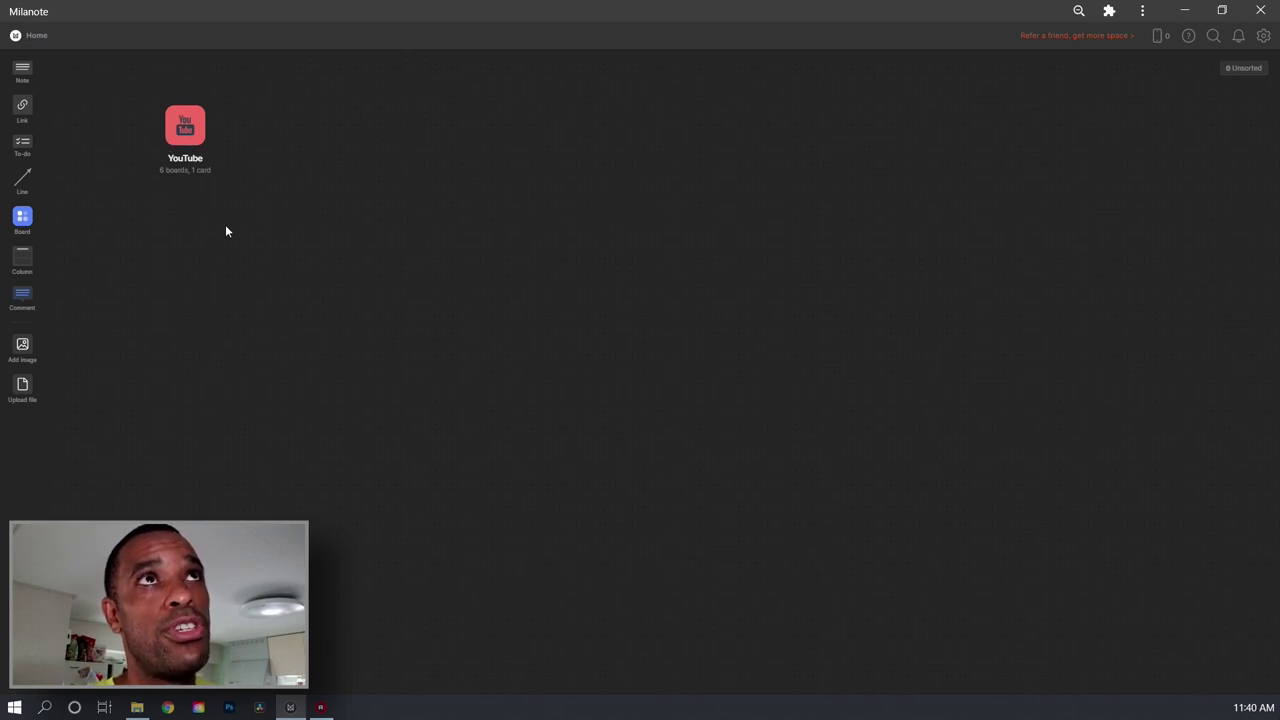
pyautogui.click(182, 135)
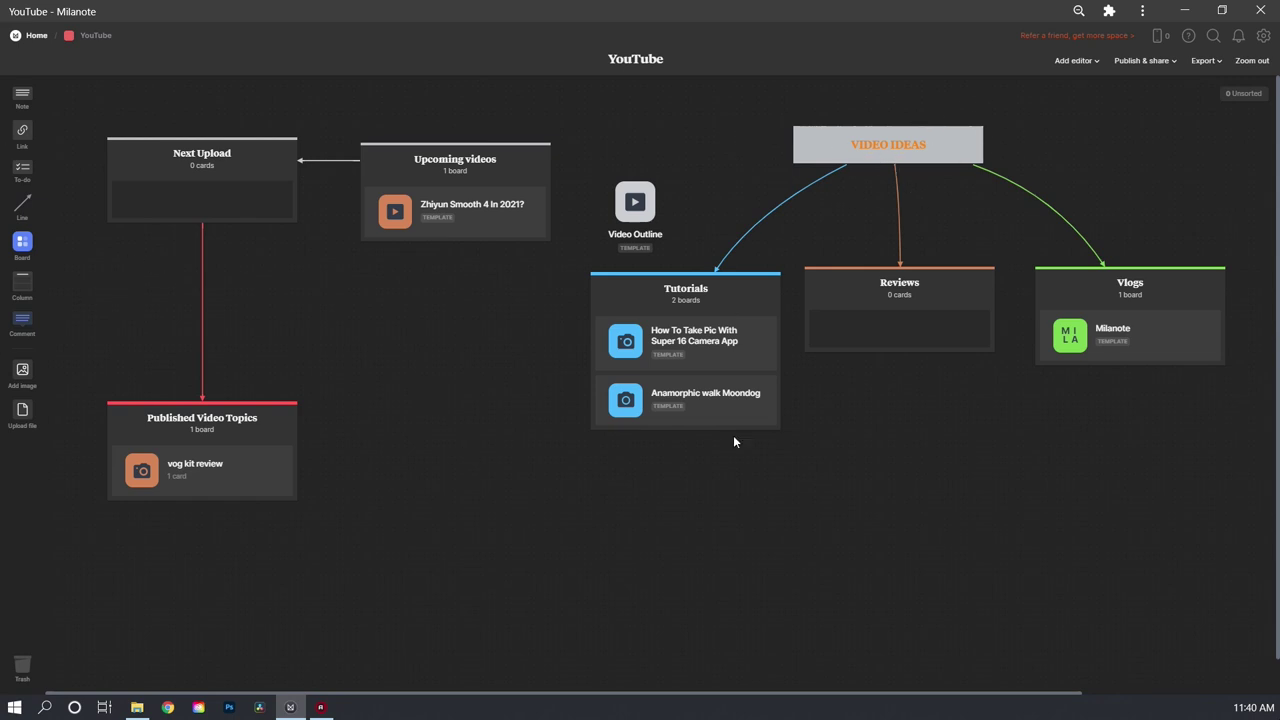
# Step: Add a test note reading 'sfmdsklfdsfl' on the empty canvas and reposition it
pyautogui.doubleClick(699, 549)
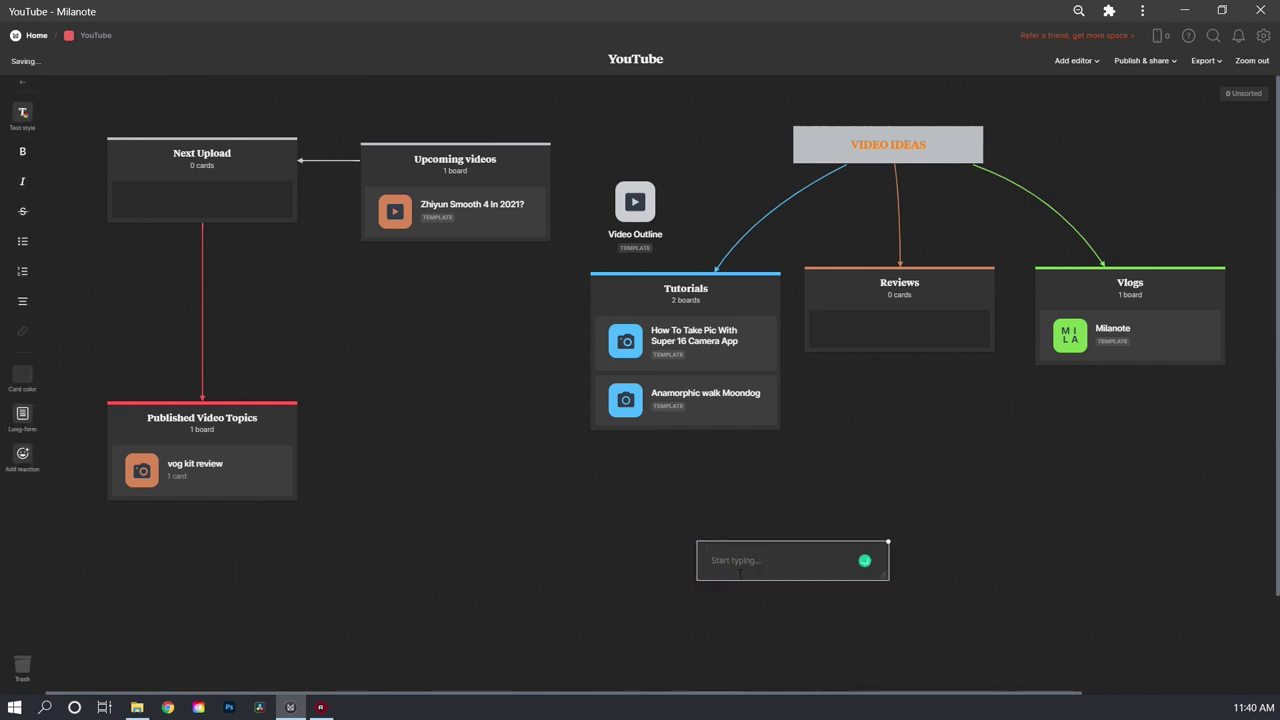
pyautogui.write('sfmdsklfdsfl')
pyautogui.press('Return')
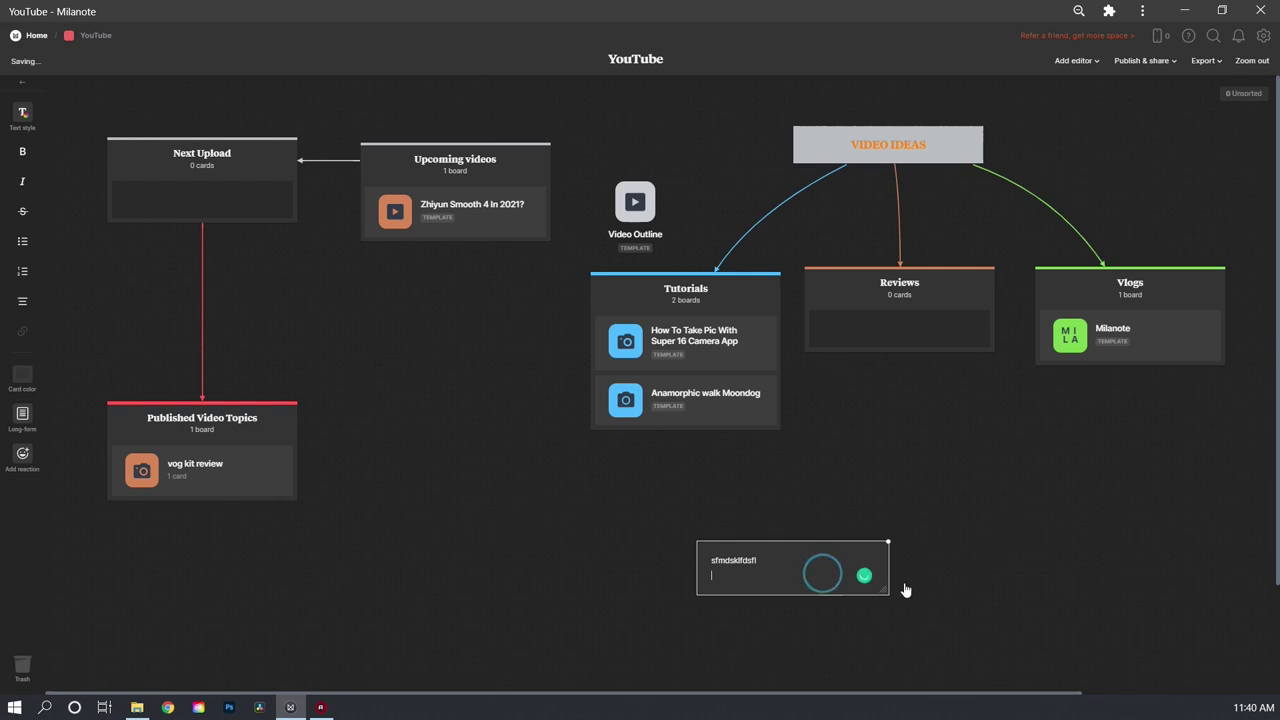
pyautogui.click(906, 585)
pyautogui.moveTo(841, 586); pyautogui.dragTo(768, 515)
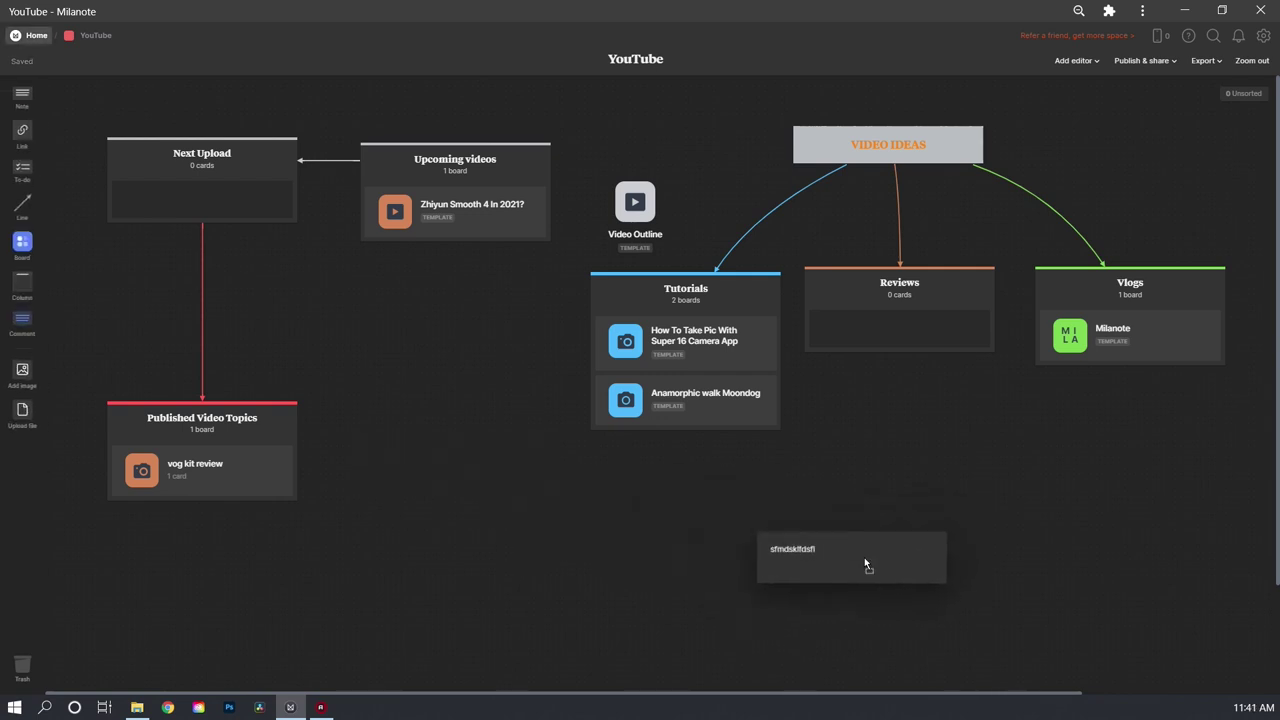
pyautogui.moveTo(853, 586); pyautogui.dragTo(740, 612)
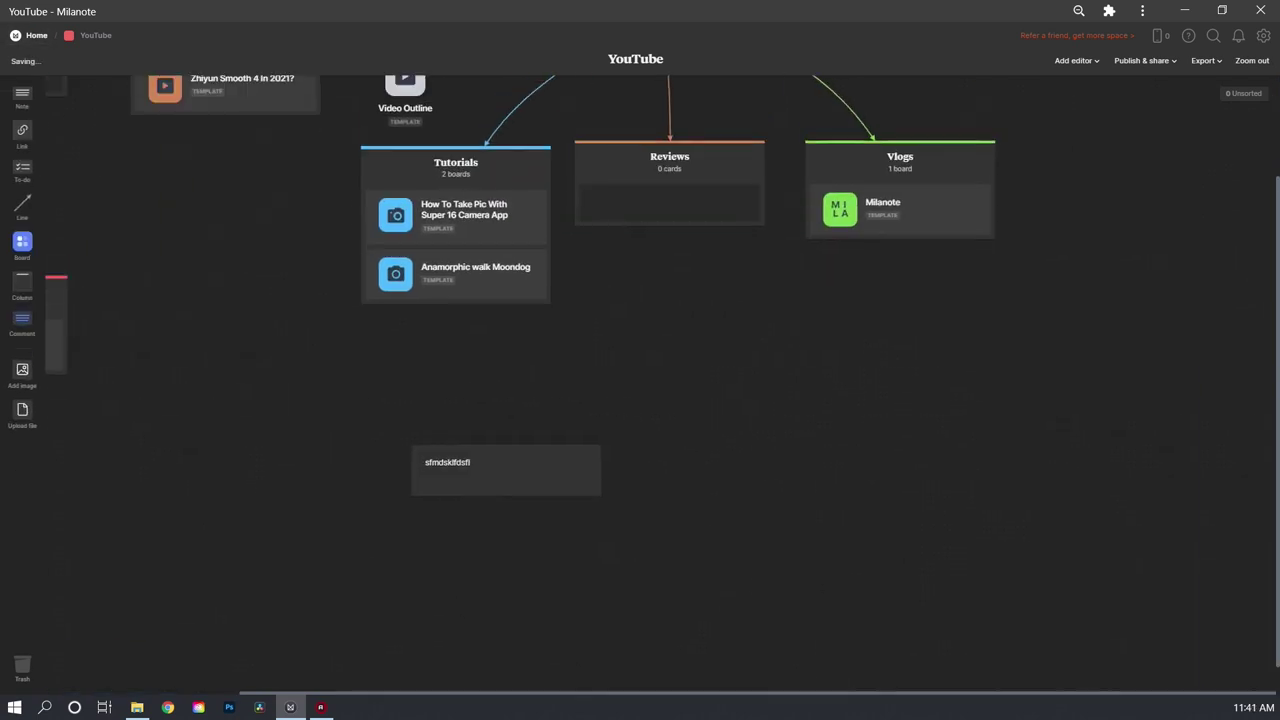
# Step: Make the test note's text bold, then select the note and delete it
pyautogui.hscroll(-3, 586, 519)
pyautogui.scroll(1, 586, 519)
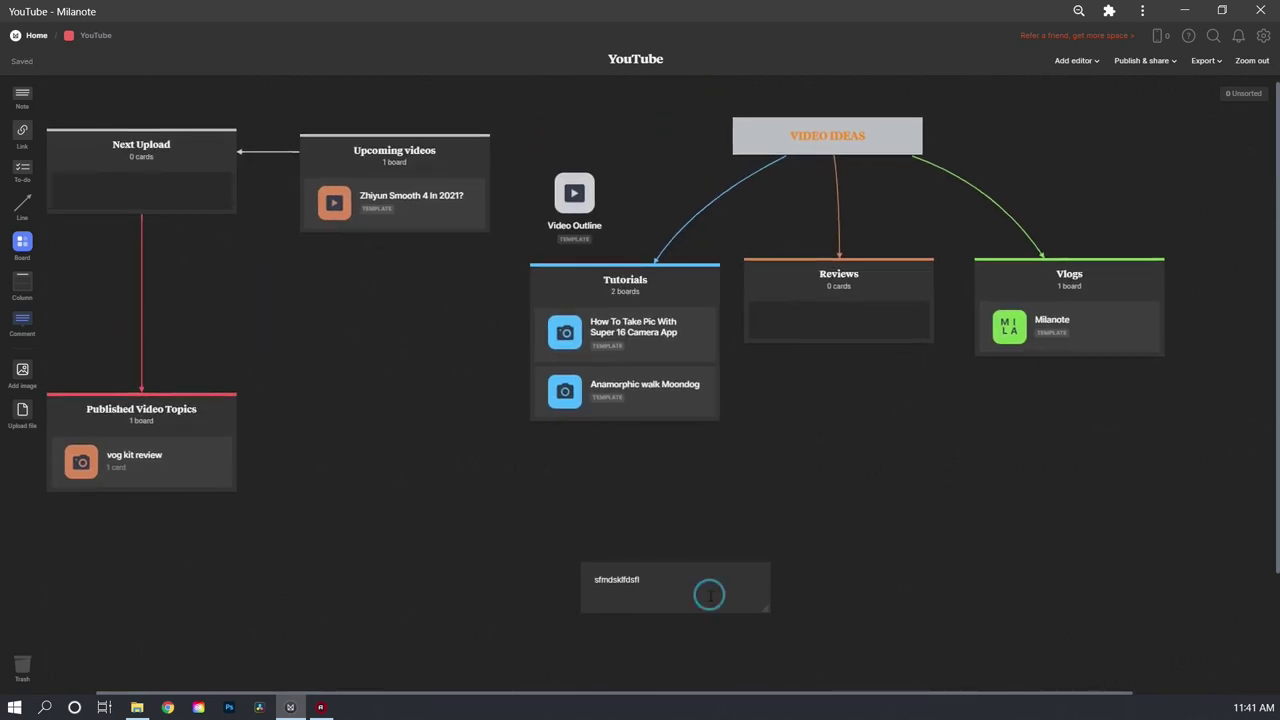
pyautogui.click(709, 595)
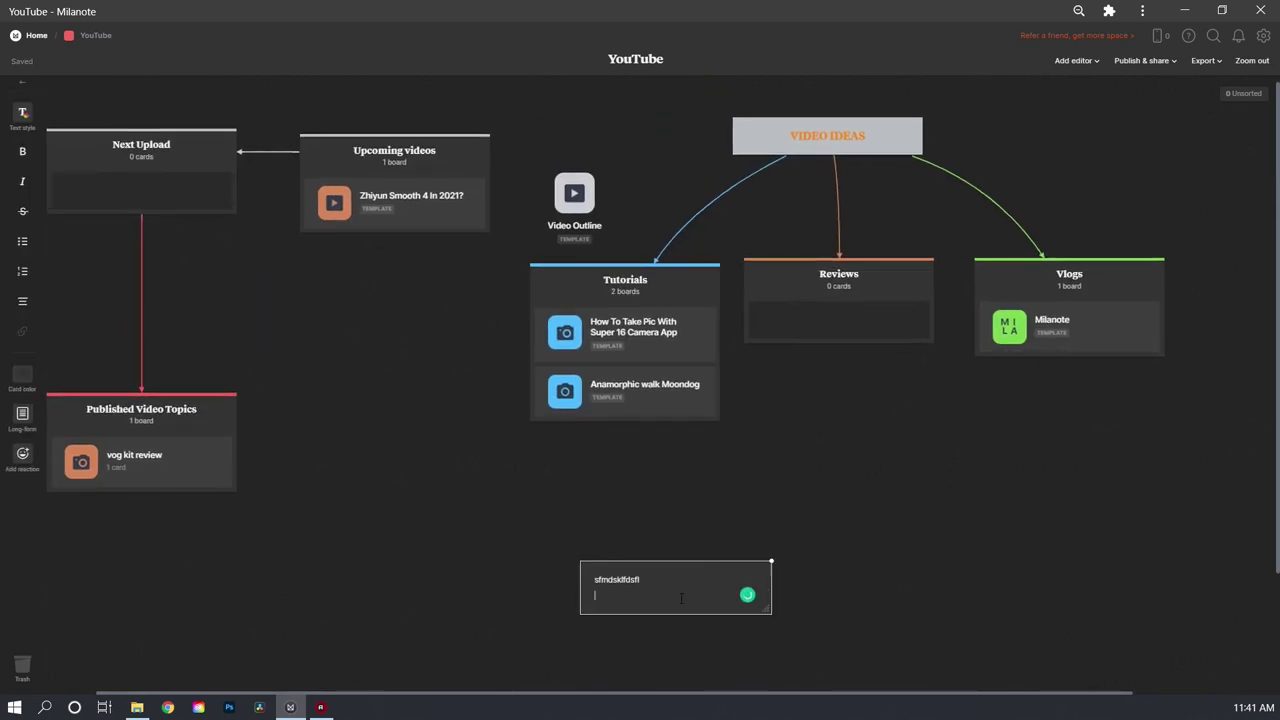
pyautogui.click(22, 151)
pyautogui.click(434, 474)
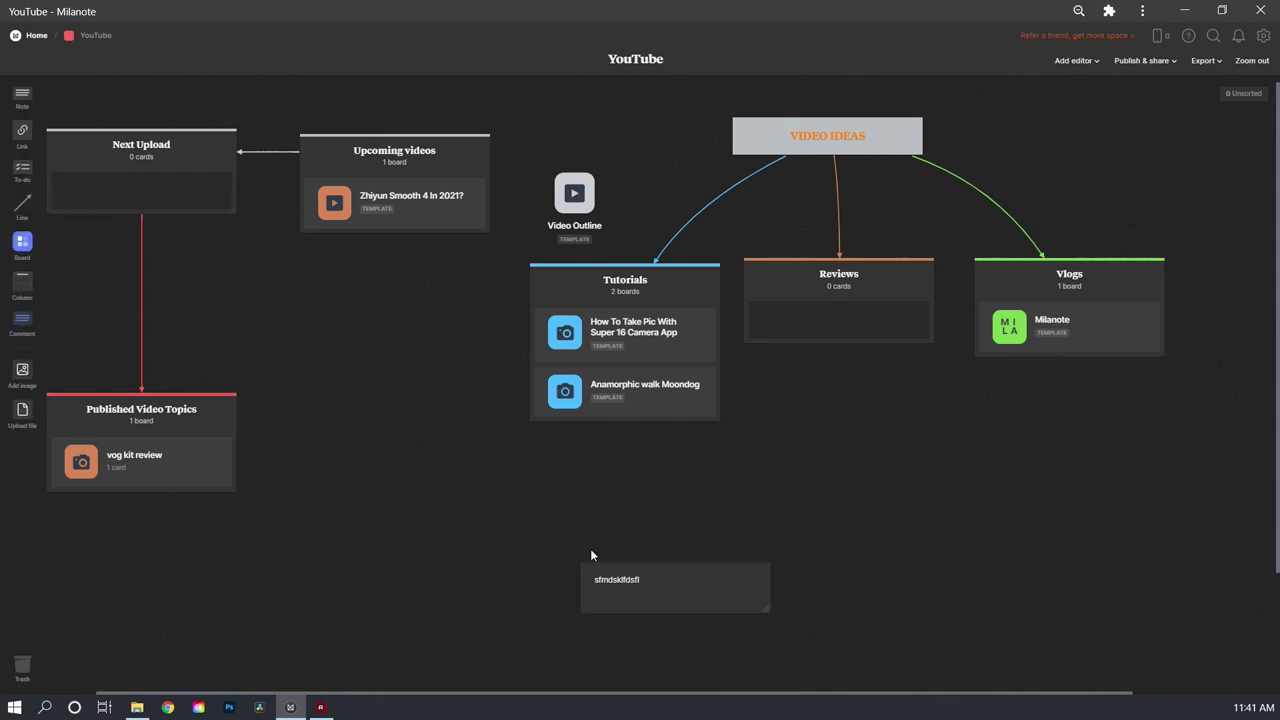
pyautogui.moveTo(546, 522); pyautogui.dragTo(792, 643)
pyautogui.press('Delete')
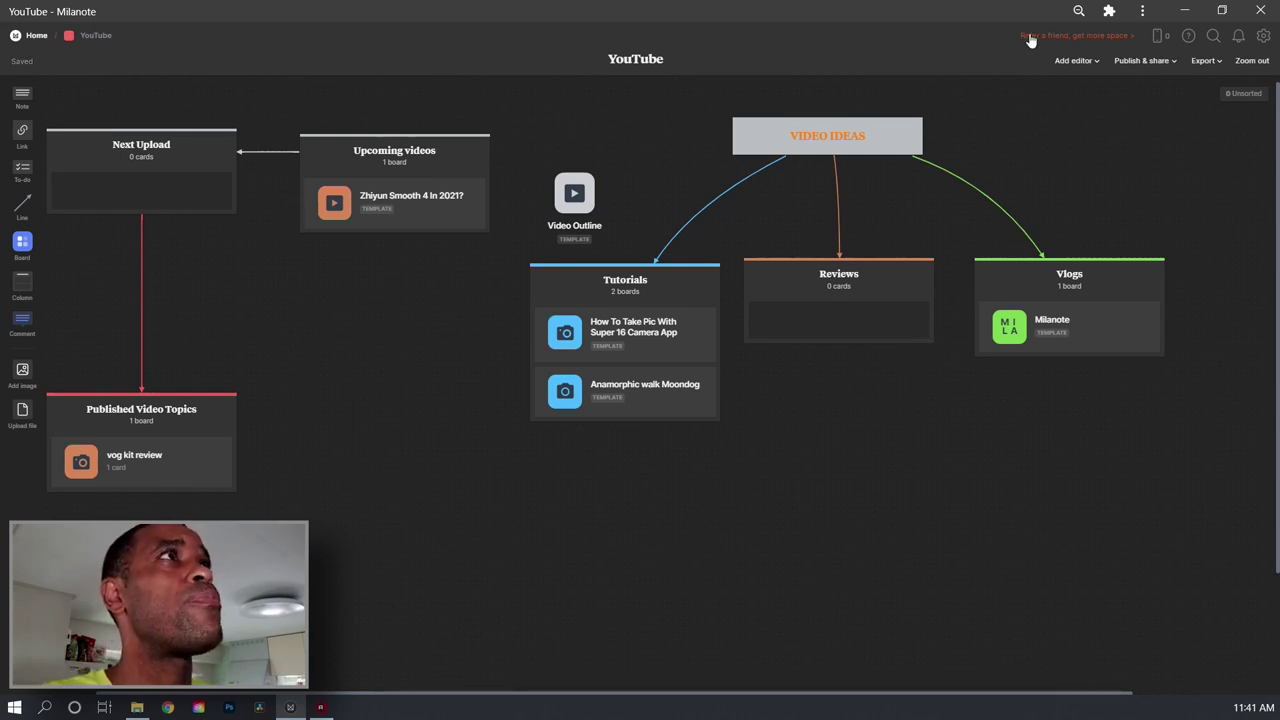
pyautogui.click(861, 133)
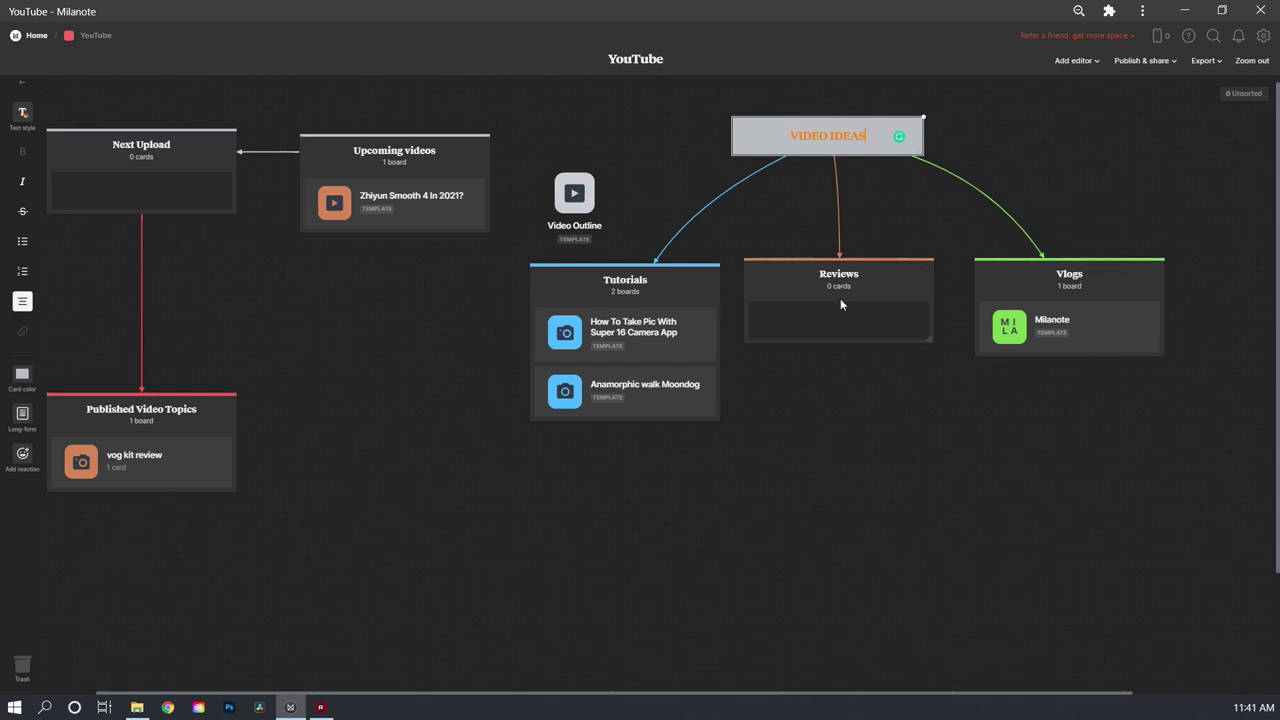
pyautogui.click(839, 339)
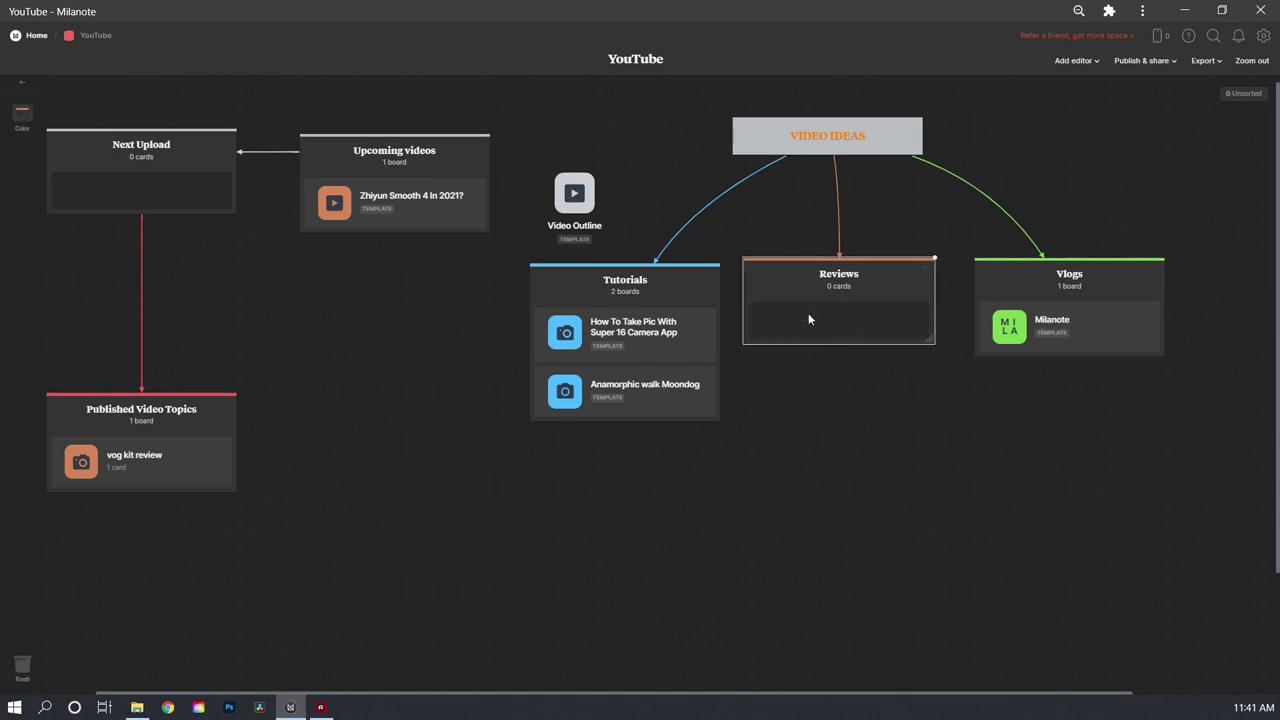
pyautogui.click(670, 318)
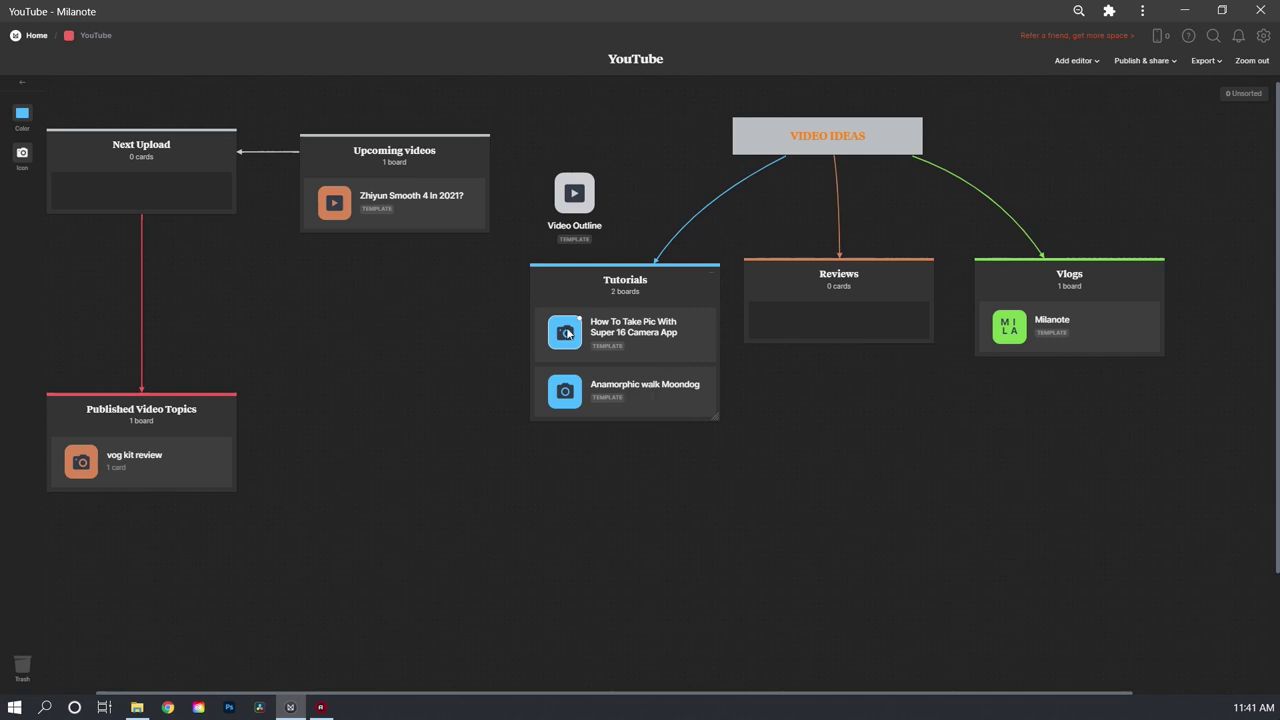
pyautogui.click(393, 170)
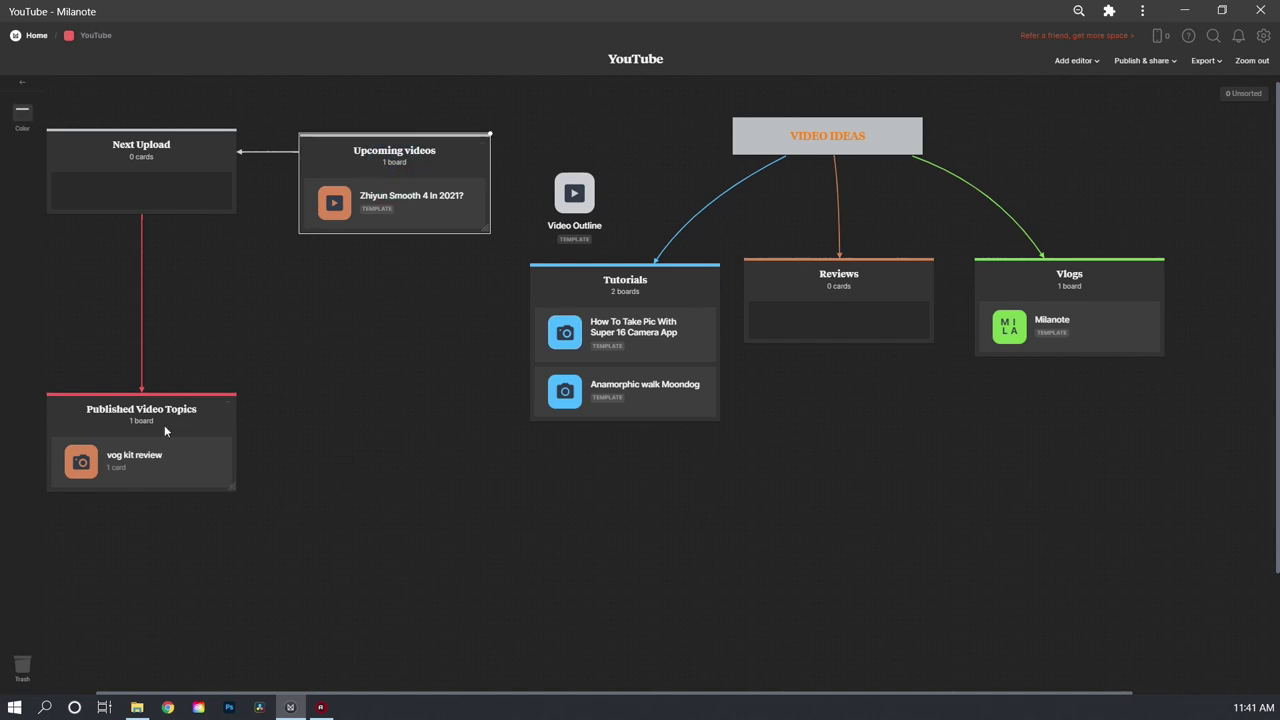
pyautogui.click(144, 179)
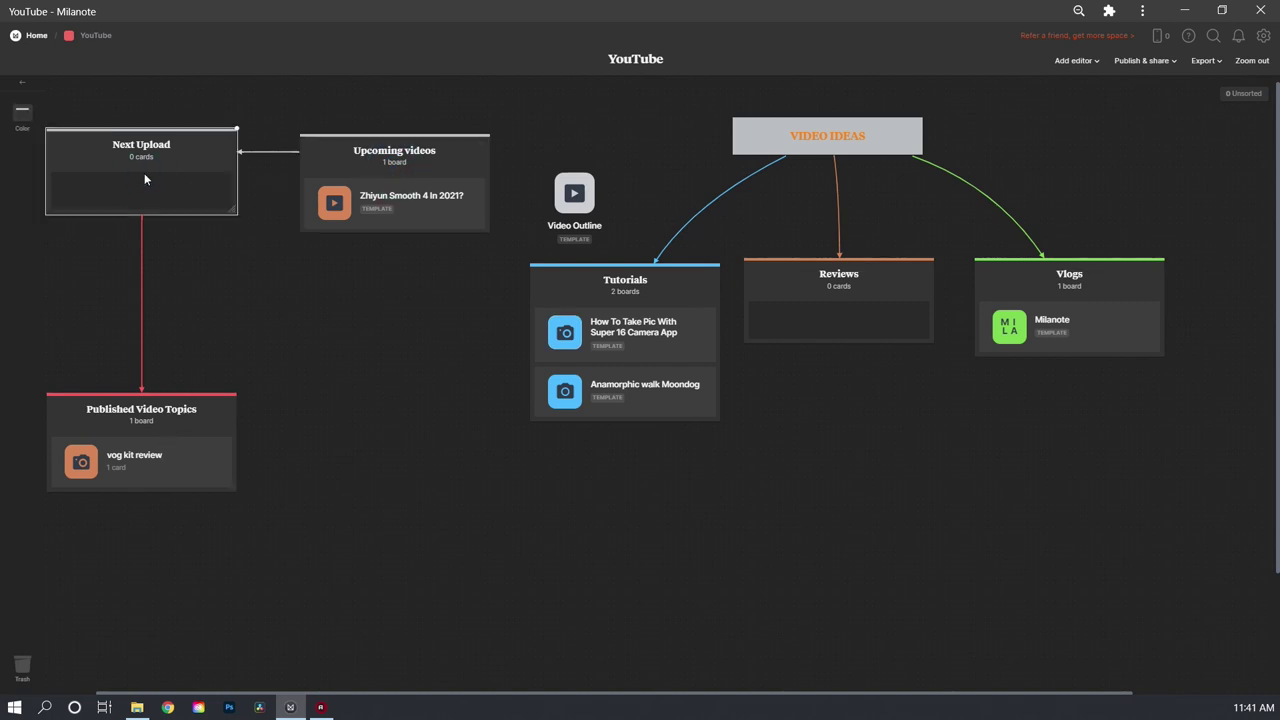
pyautogui.click(160, 414)
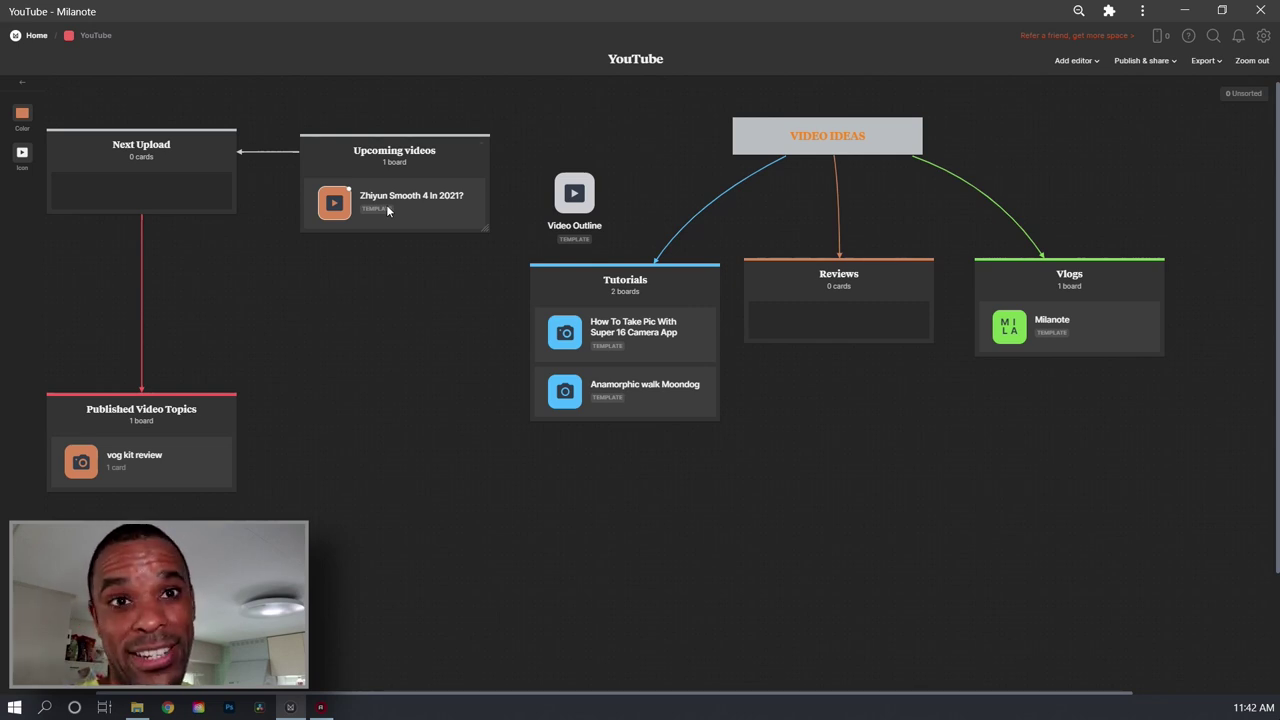
# Step: Open the Zhiyun Smooth 4 In 2021? board, select its One Keyword Phrase card, then switch to Chrome
pyautogui.click(386, 204)
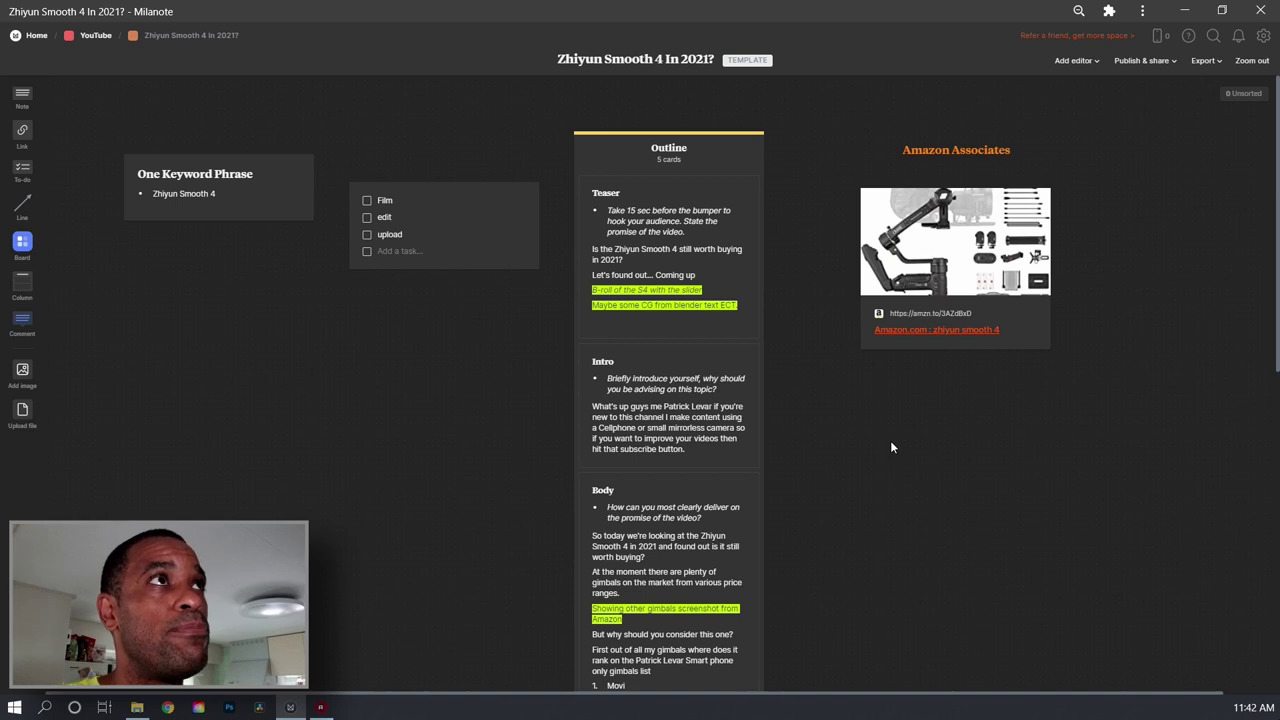
pyautogui.scroll(-1, 905, 467)
pyautogui.scroll(1, 905, 467)
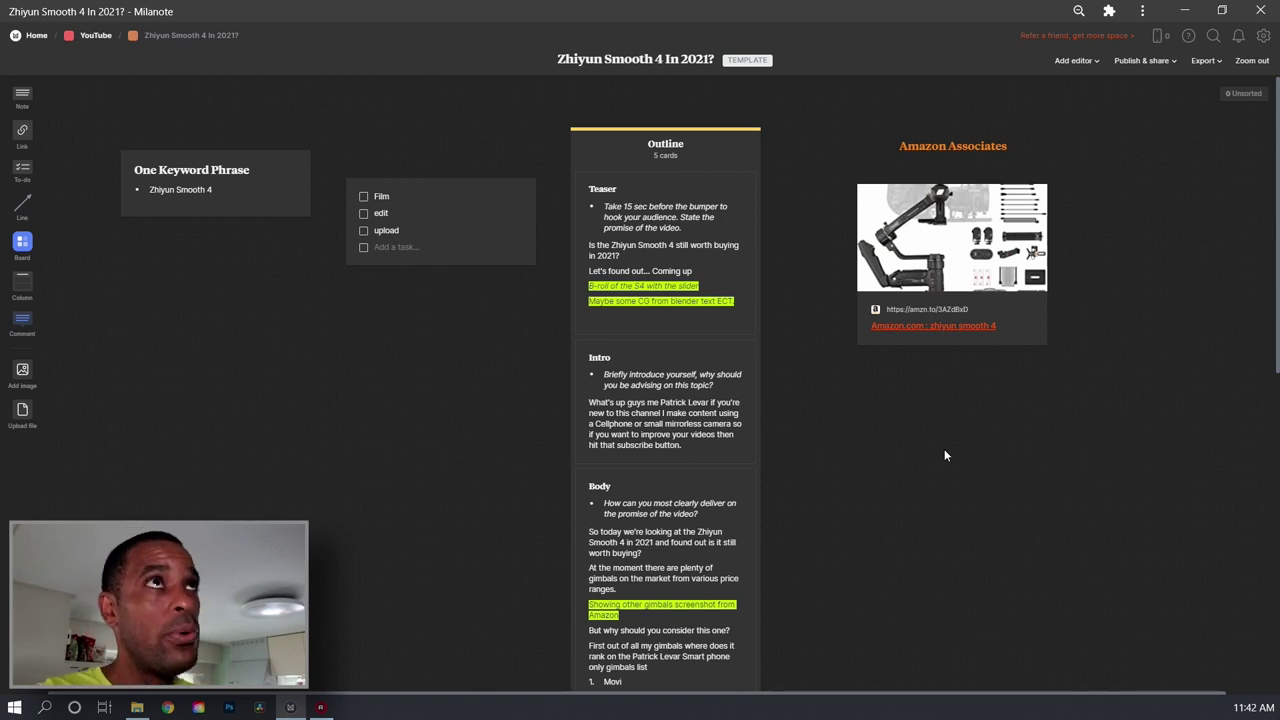
pyautogui.click(100, 37)
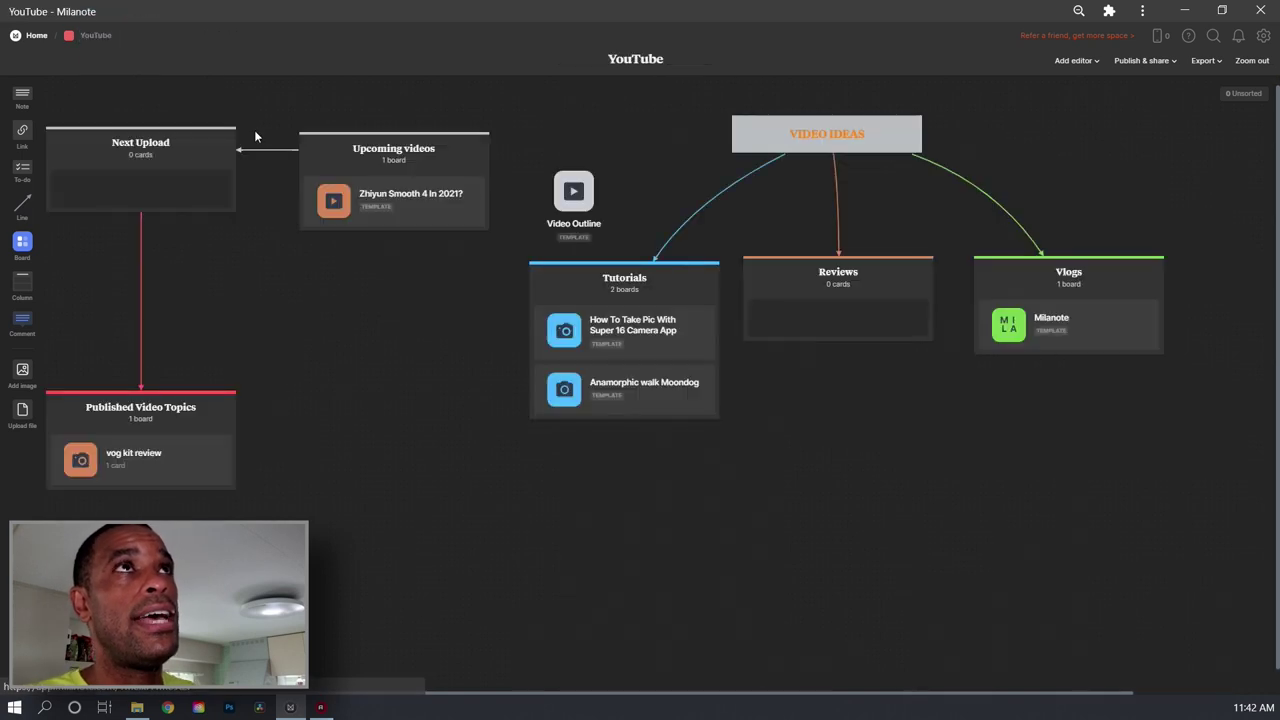
pyautogui.click(333, 210)
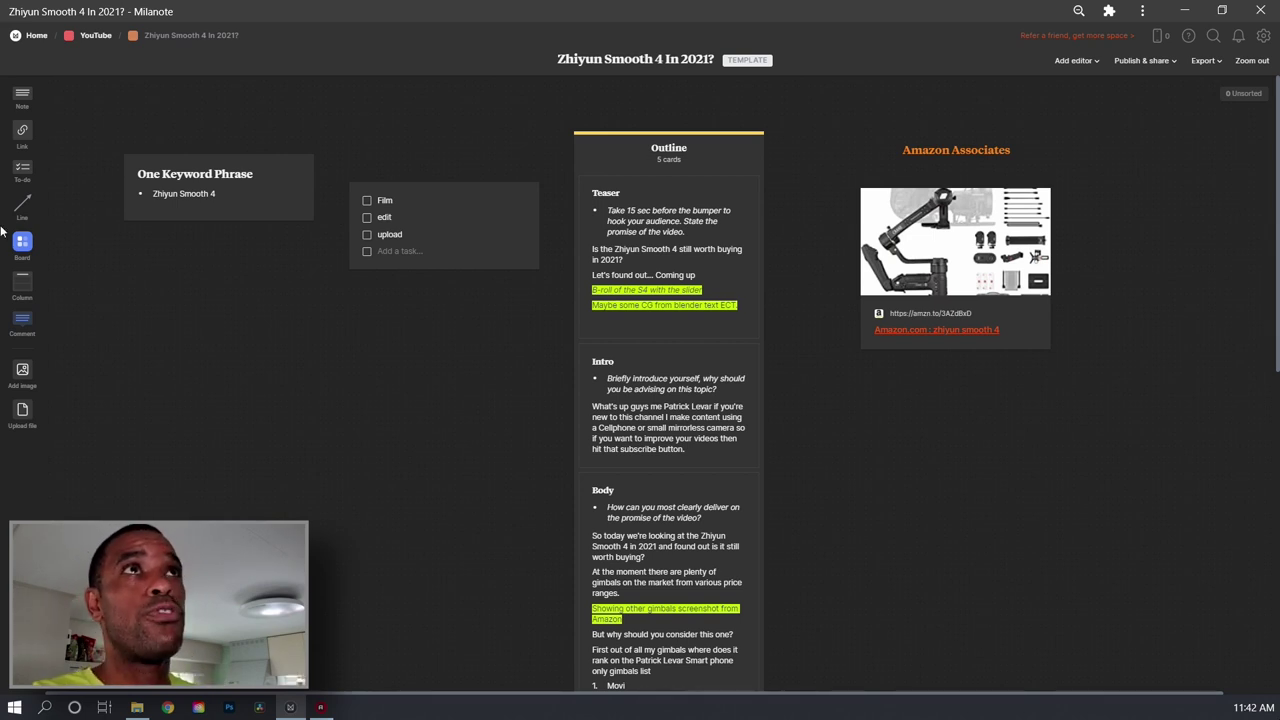
pyautogui.click(180, 186)
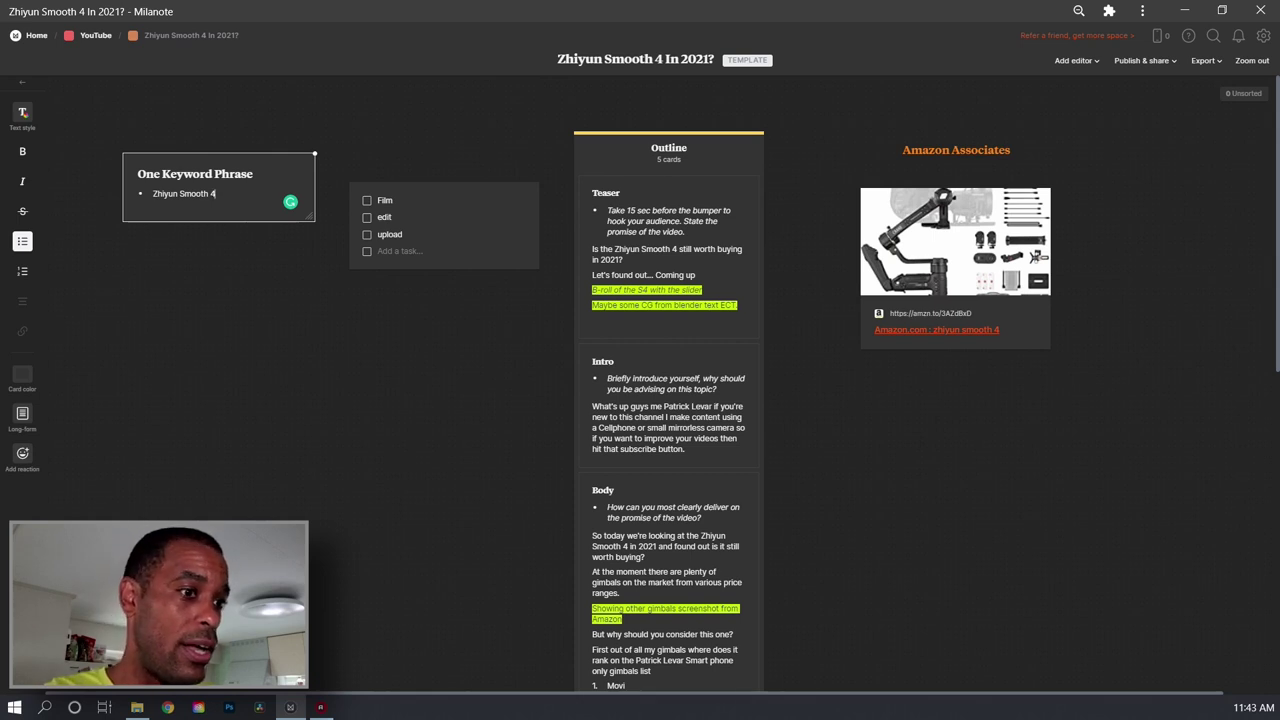
pyautogui.click(167, 707)
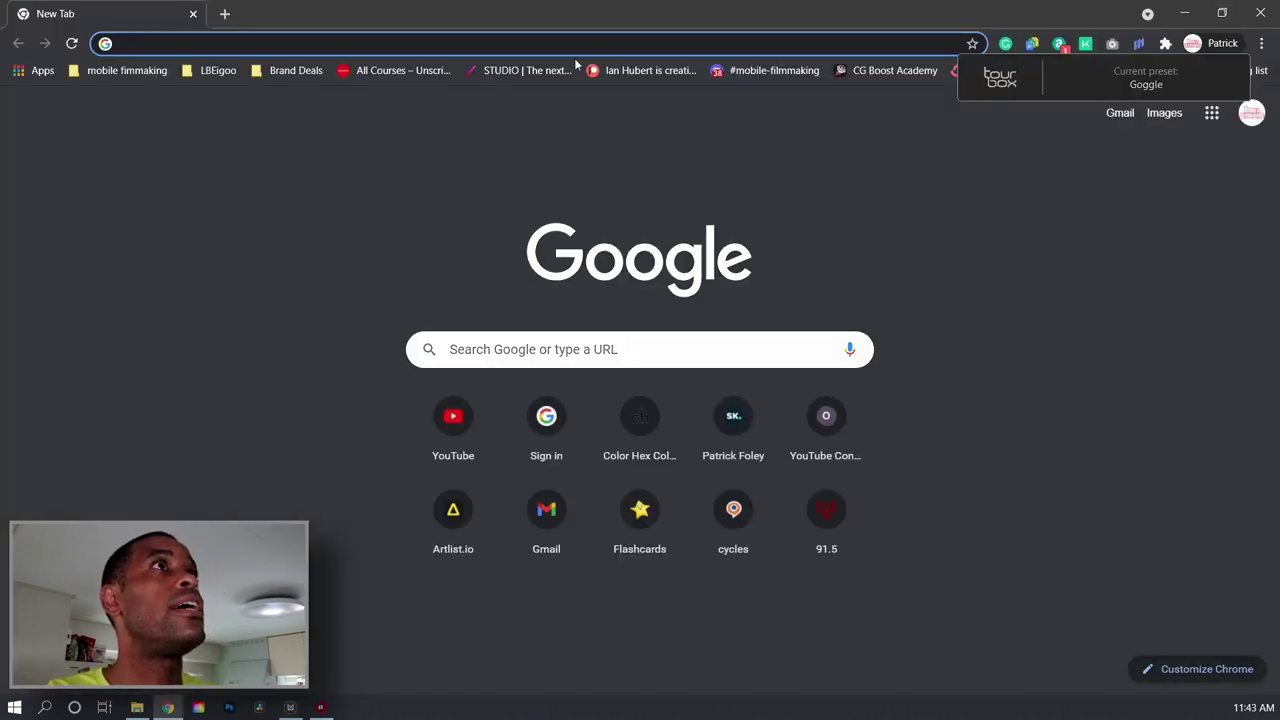
# Step: Enter 'v' in Chrome's address bar and choose the vidIQ dashboard suggestion
pyautogui.click(452, 40)
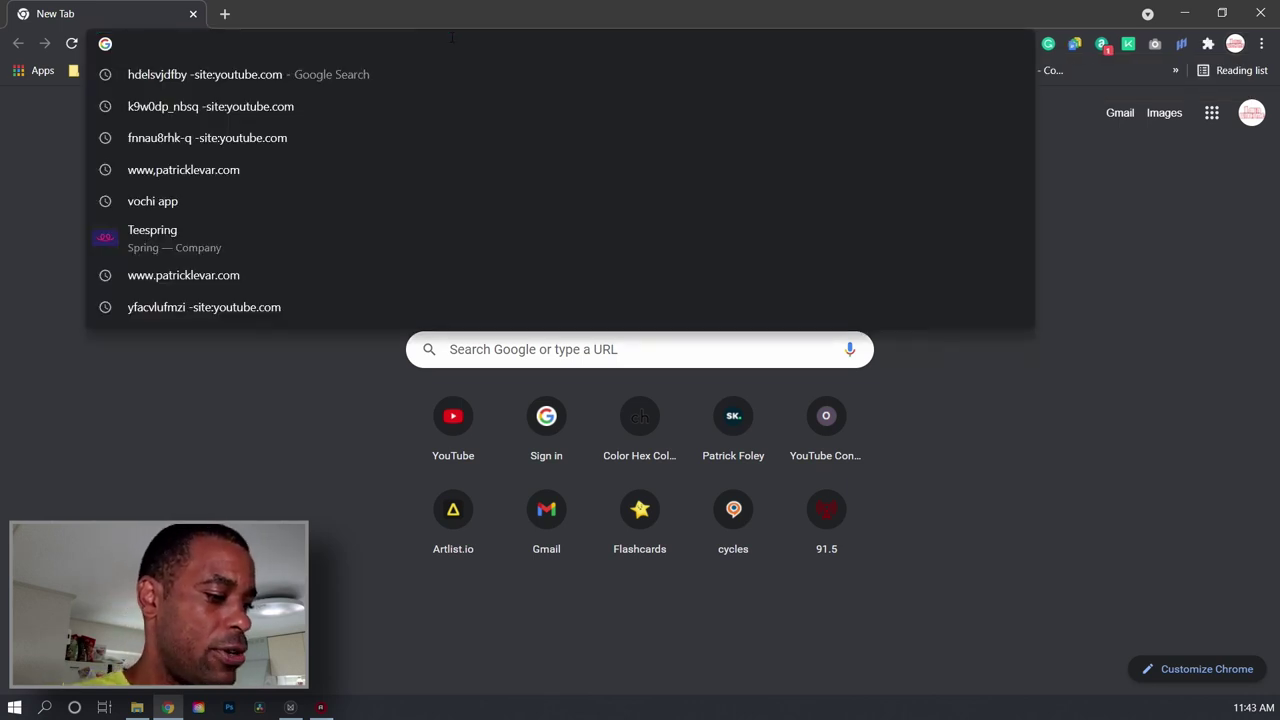
pyautogui.write('vochi app')
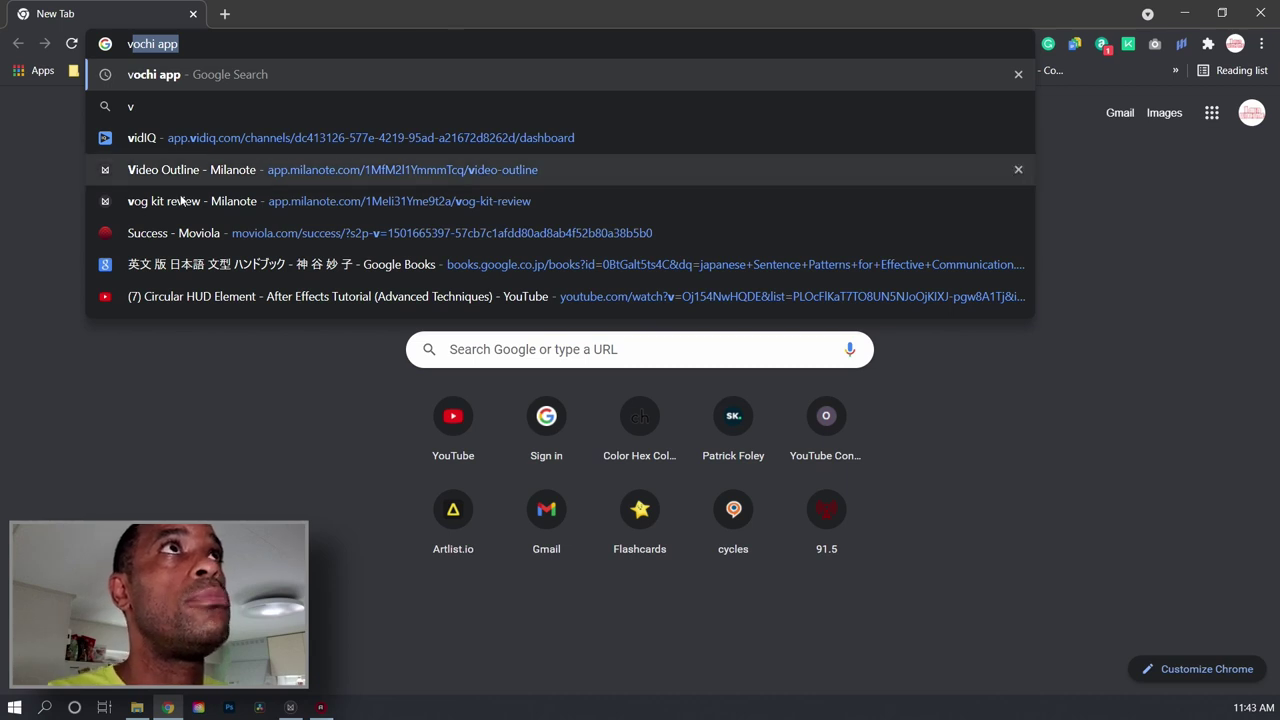
pyautogui.click(251, 137)
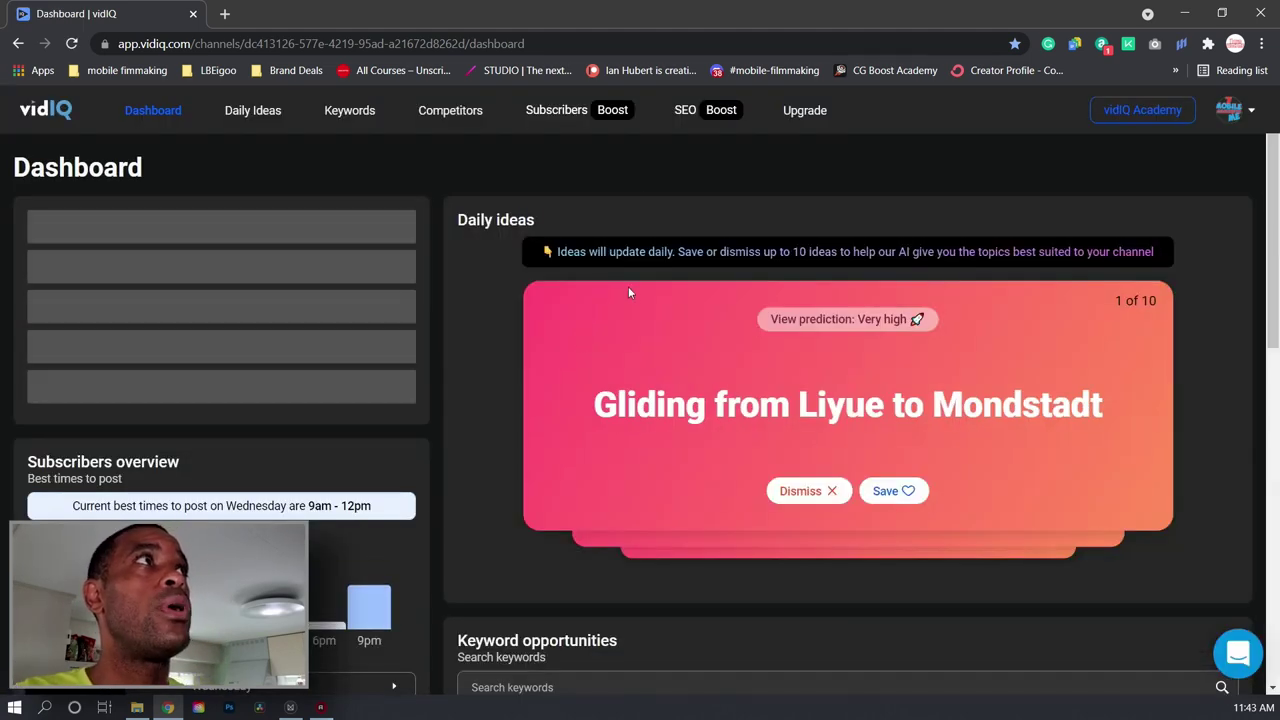
# Step: Switch the vidIQ dashboard to another channel from the account menu
pyautogui.click(1222, 116)
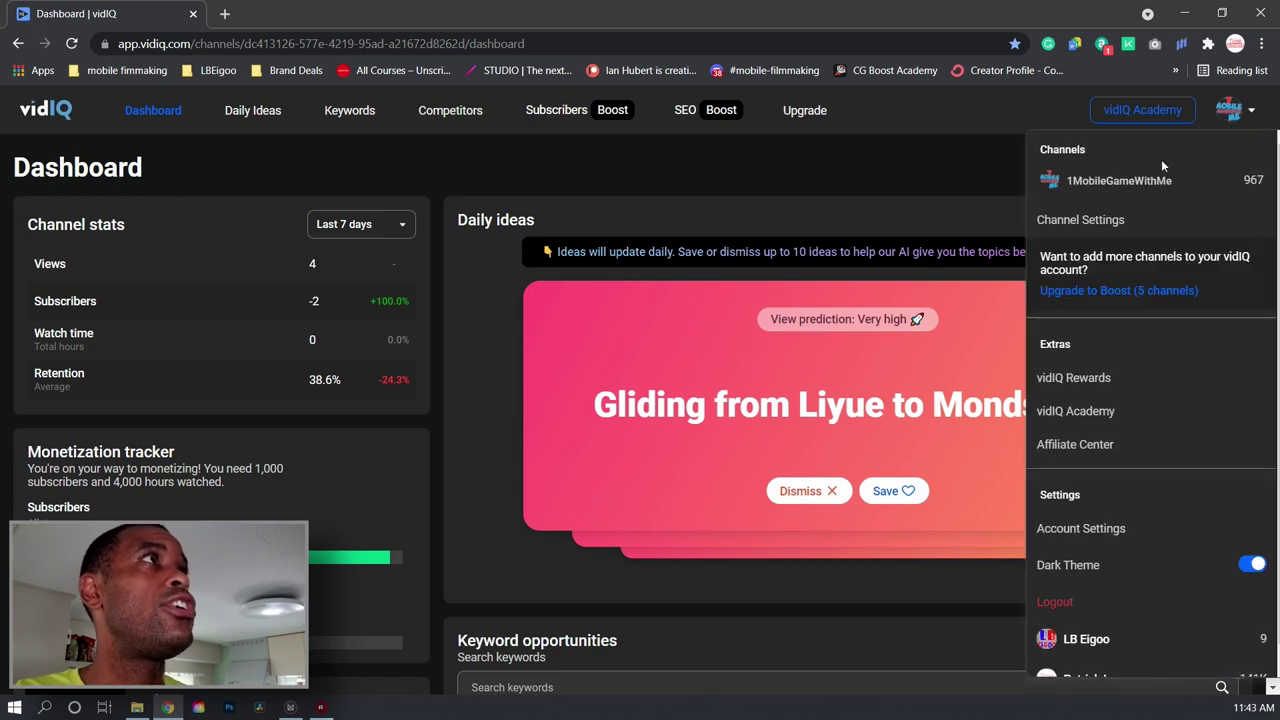
pyautogui.scroll(-1, 1105, 630)
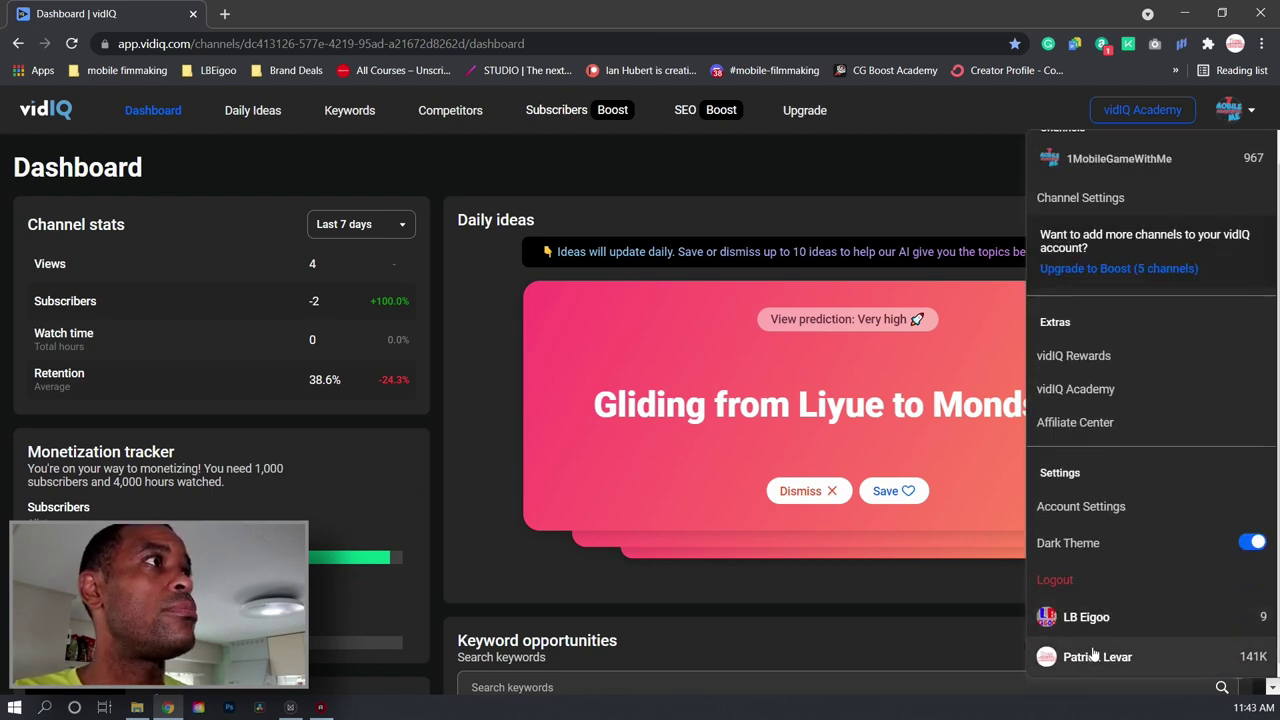
pyautogui.click(1098, 657)
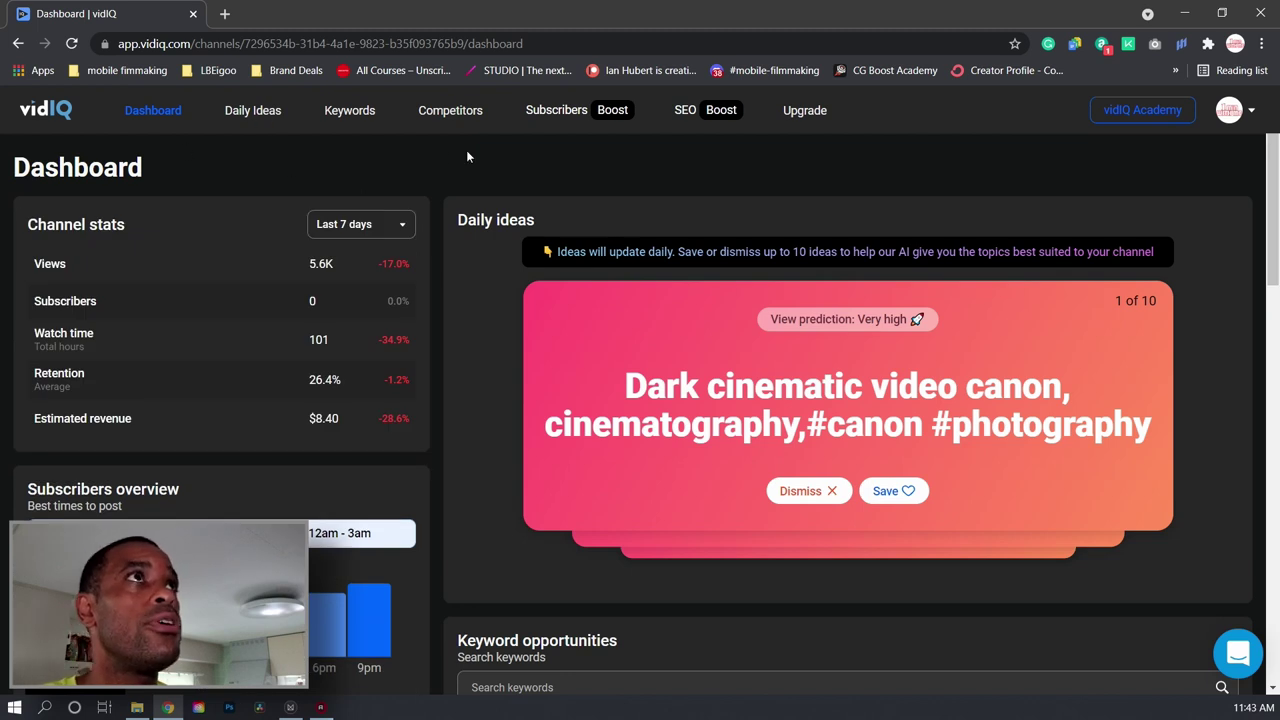
pyautogui.scroll(-3, 737, 340)
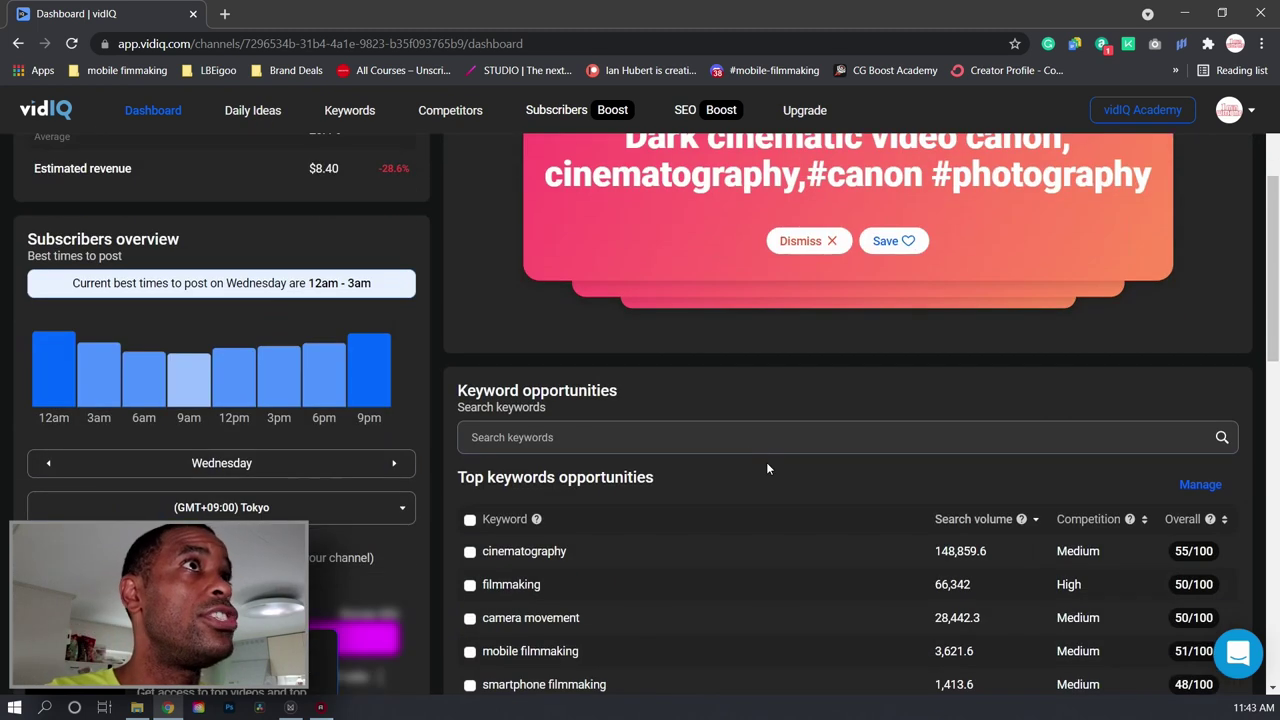
# Step: Search vidIQ keywords for 'zhiyun smooth 4' and review the Related keywords table
pyautogui.click(746, 443)
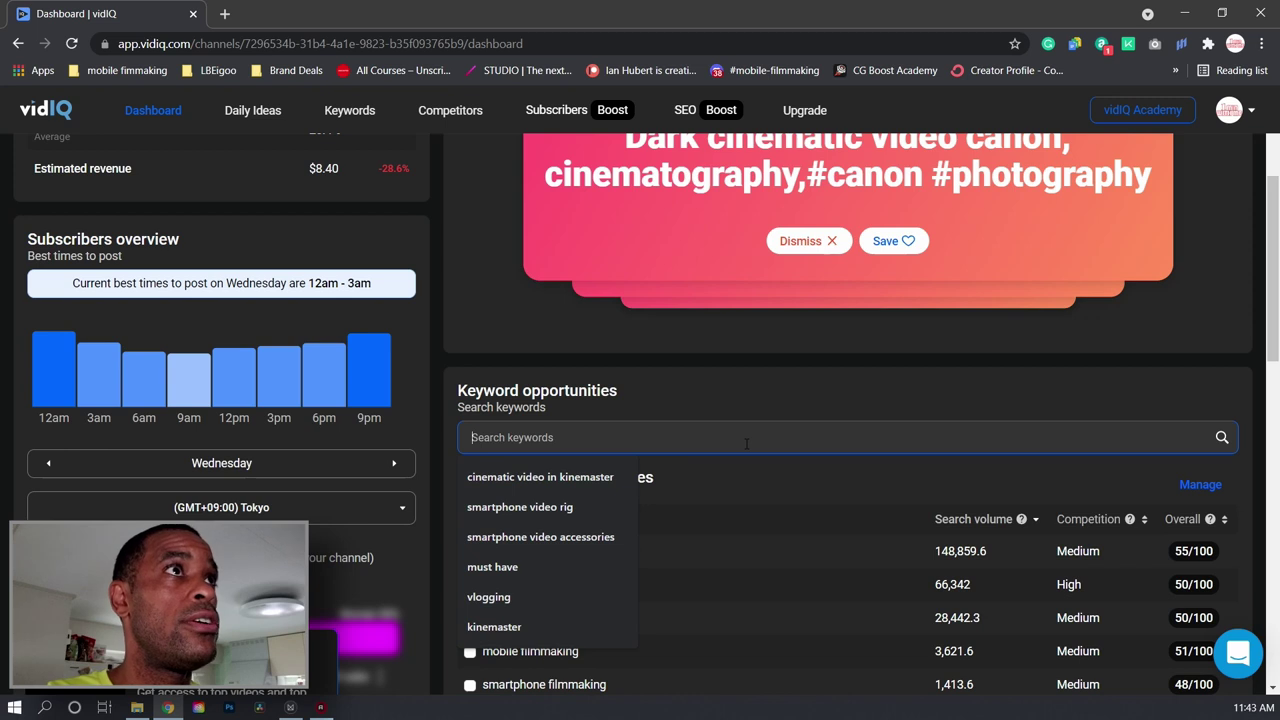
pyautogui.write('zhiyun smooth 4')
pyautogui.press('Return')
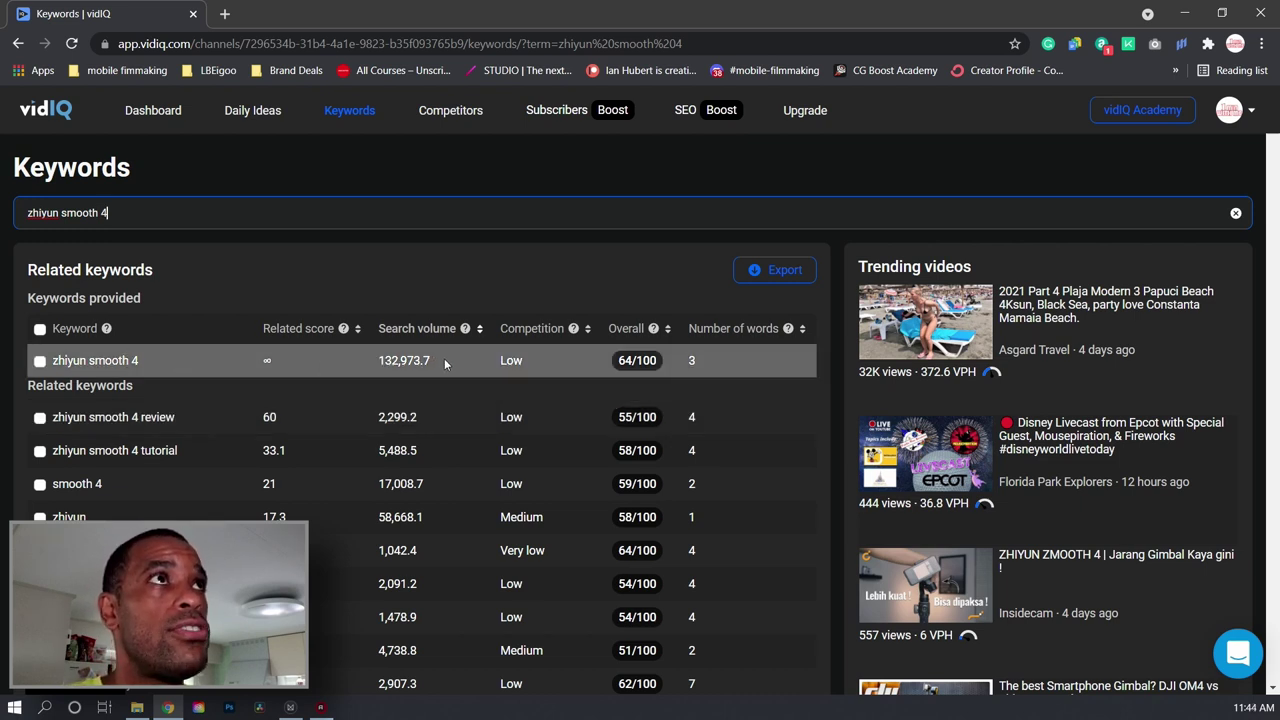
pyautogui.moveTo(504, 360)
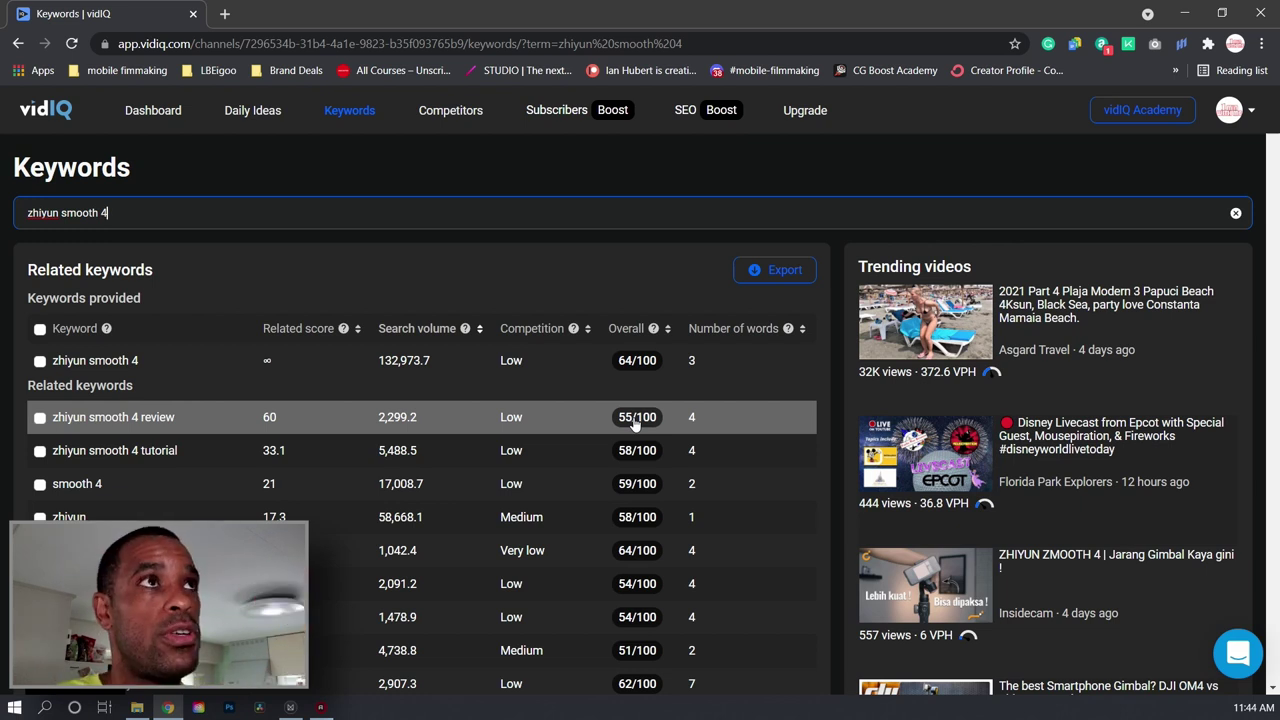
pyautogui.scroll(-1, 632, 456)
pyautogui.scroll(-1, 632, 456)
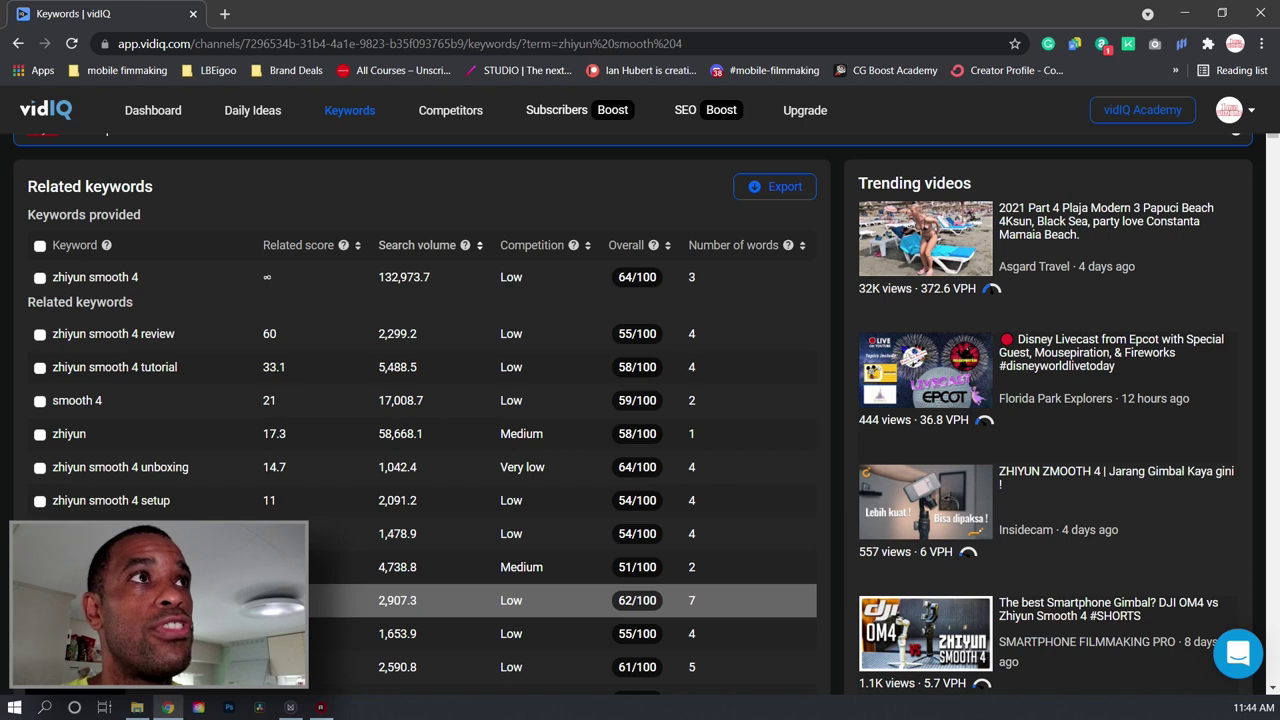
pyautogui.scroll(-3, 655, 617)
pyautogui.scroll(-2, 657, 614)
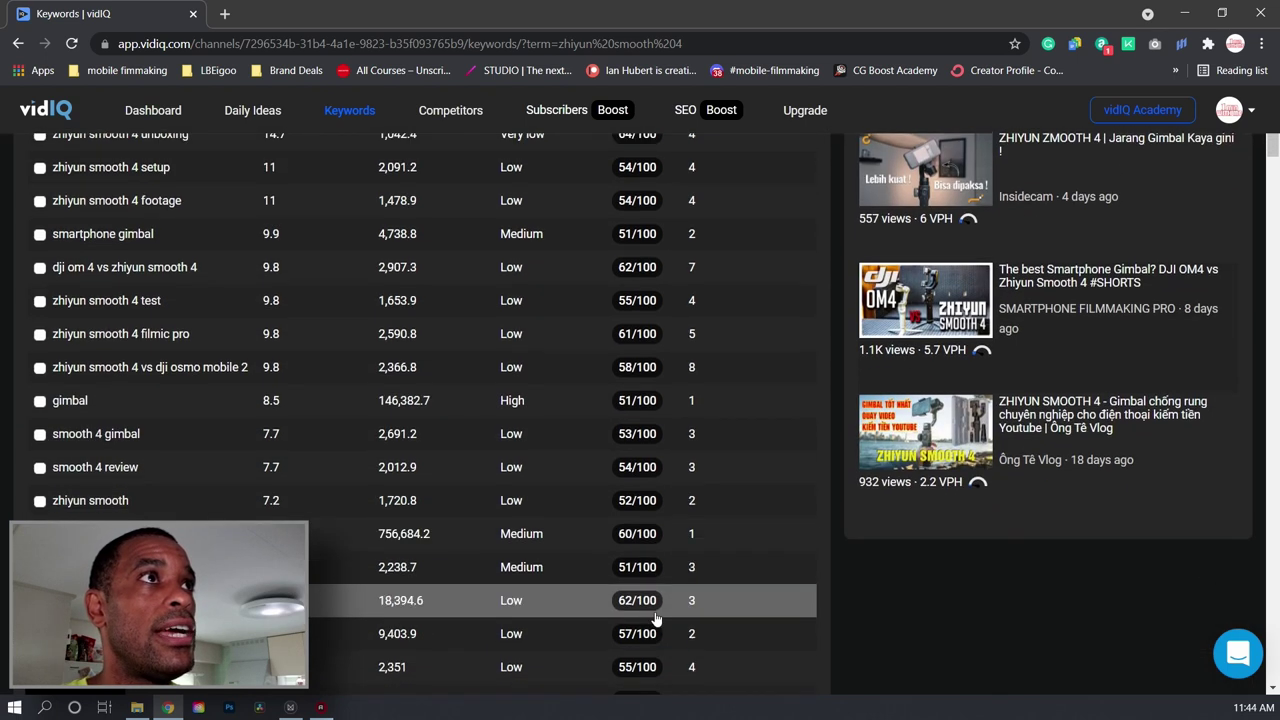
pyautogui.scroll(5, 657, 614)
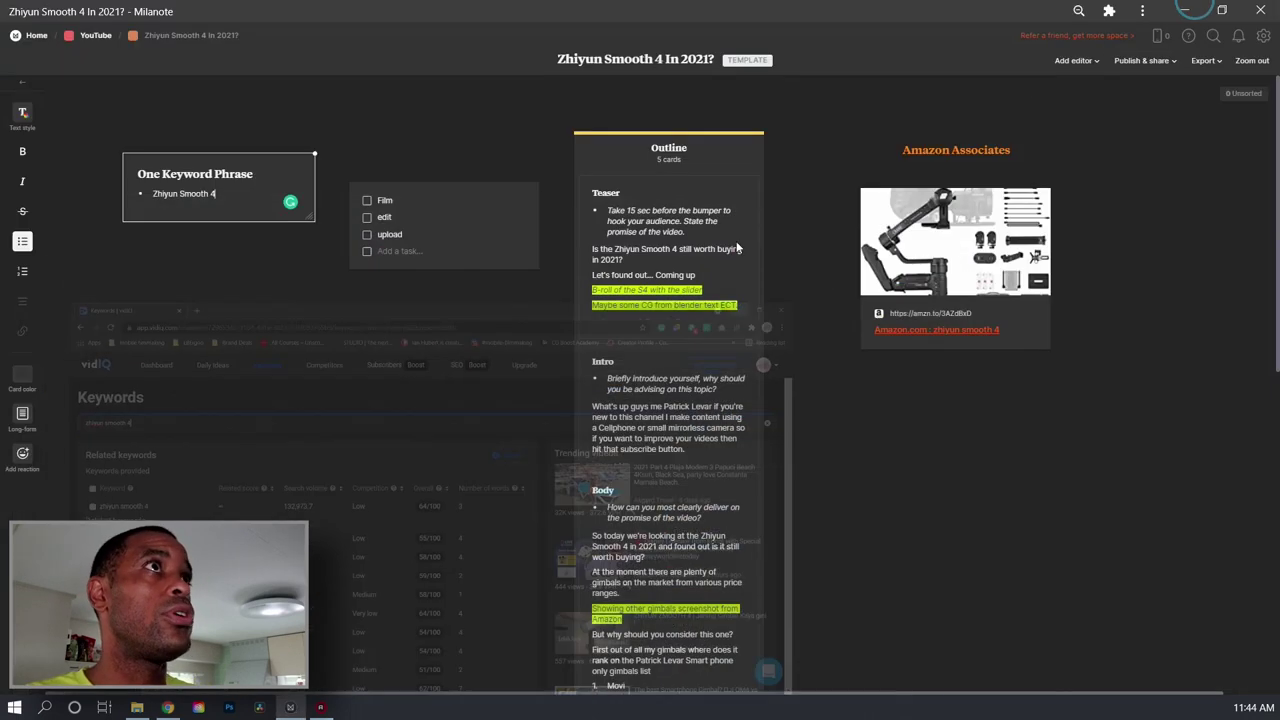
pyautogui.click(1184, 12)
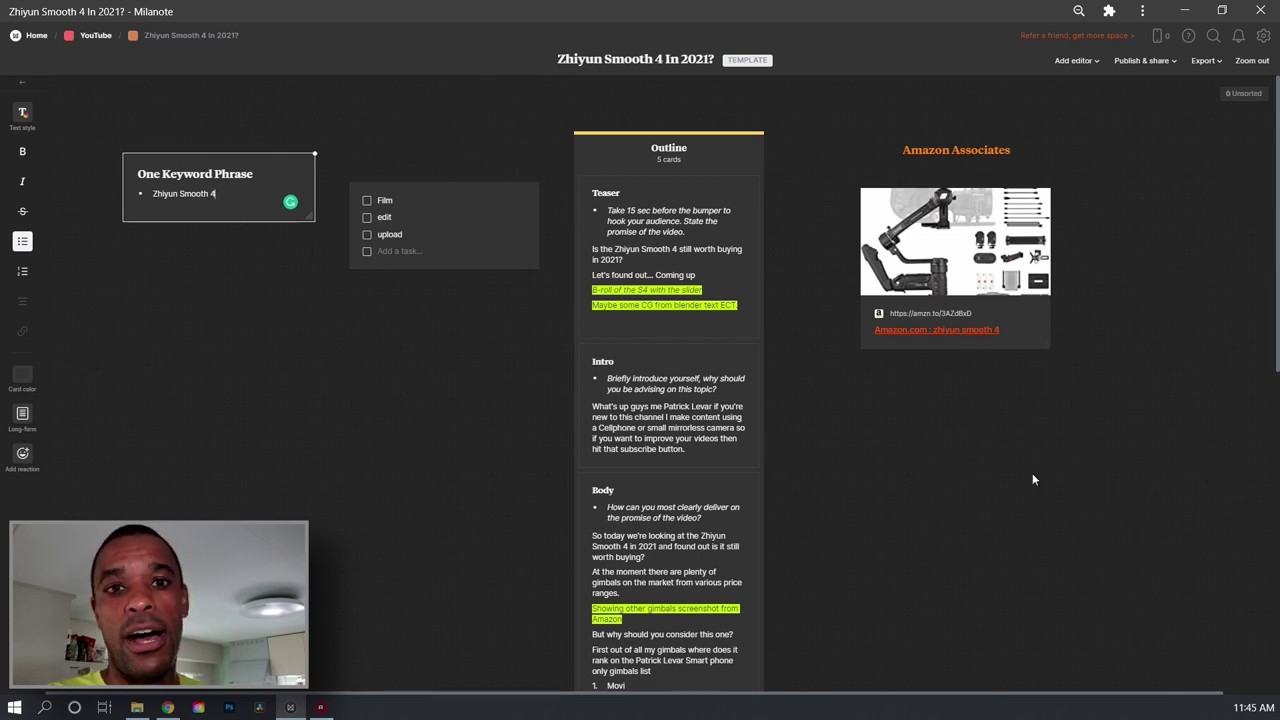
pyautogui.click(914, 371)
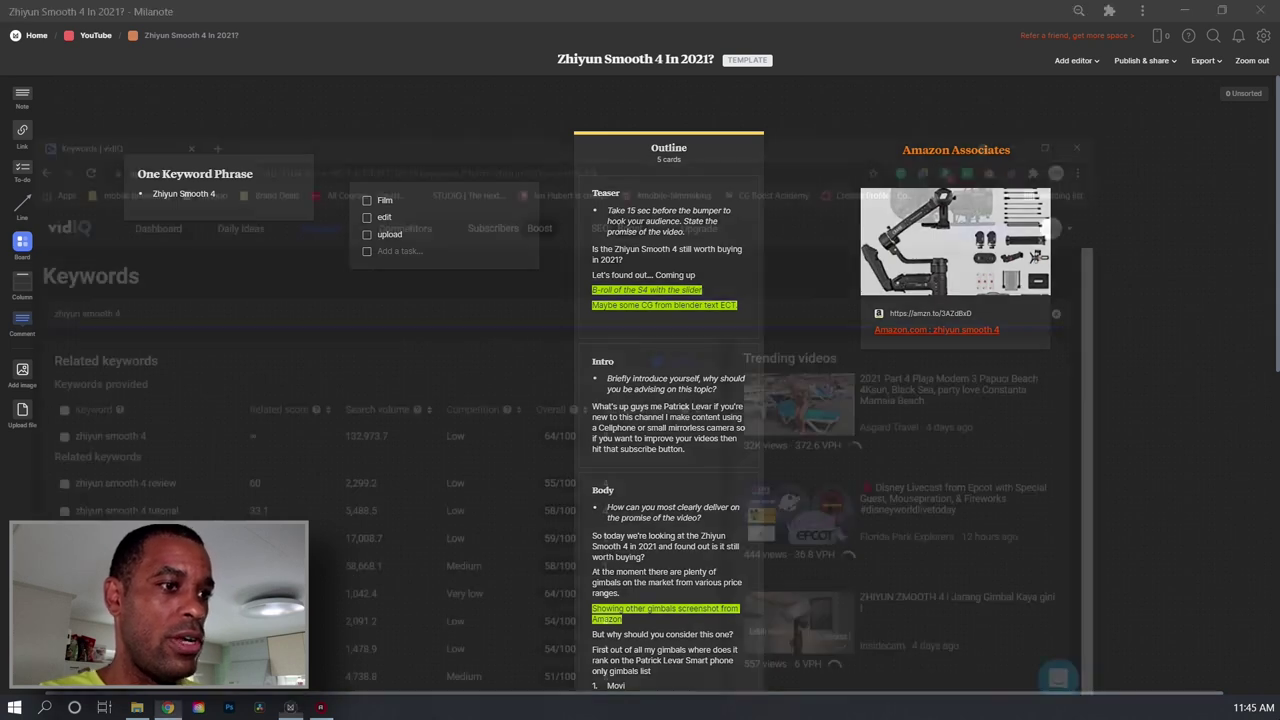
pyautogui.hotkey('alt', 'Tab')
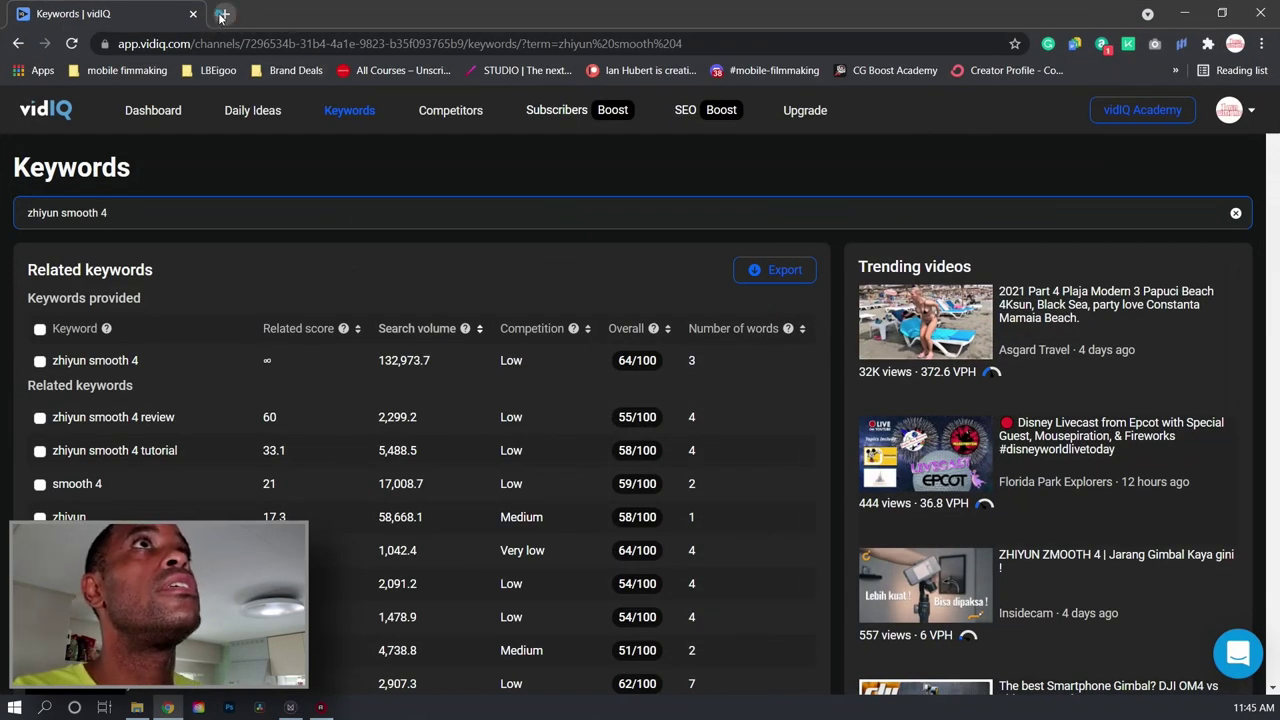
pyautogui.click(224, 13)
pyautogui.click(193, 13)
pyautogui.click(278, 44)
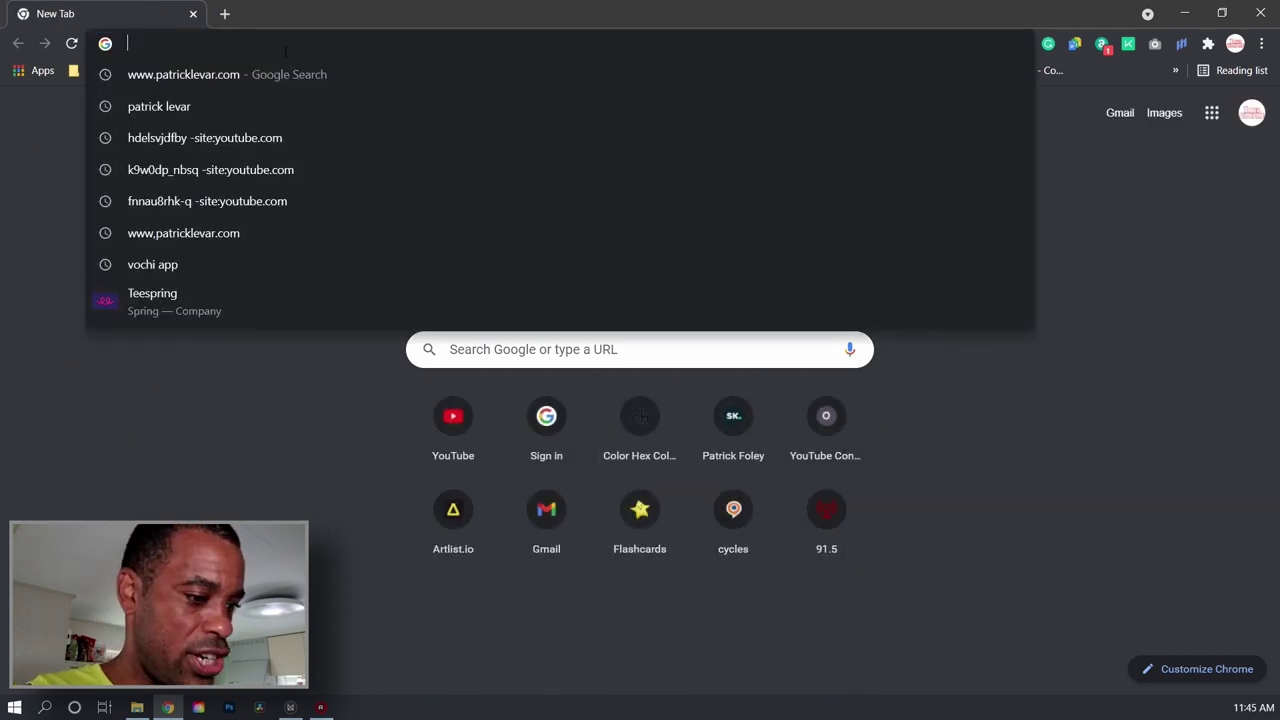
pyautogui.write('www.')
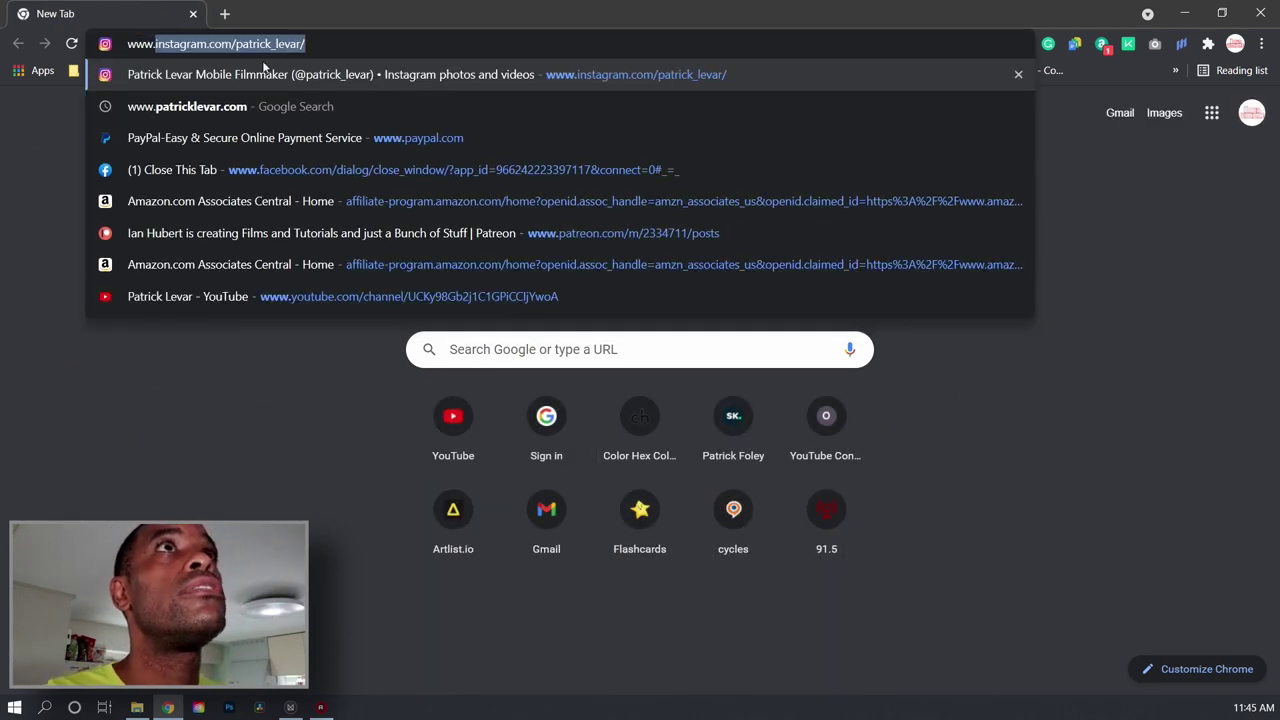
pyautogui.click(250, 106)
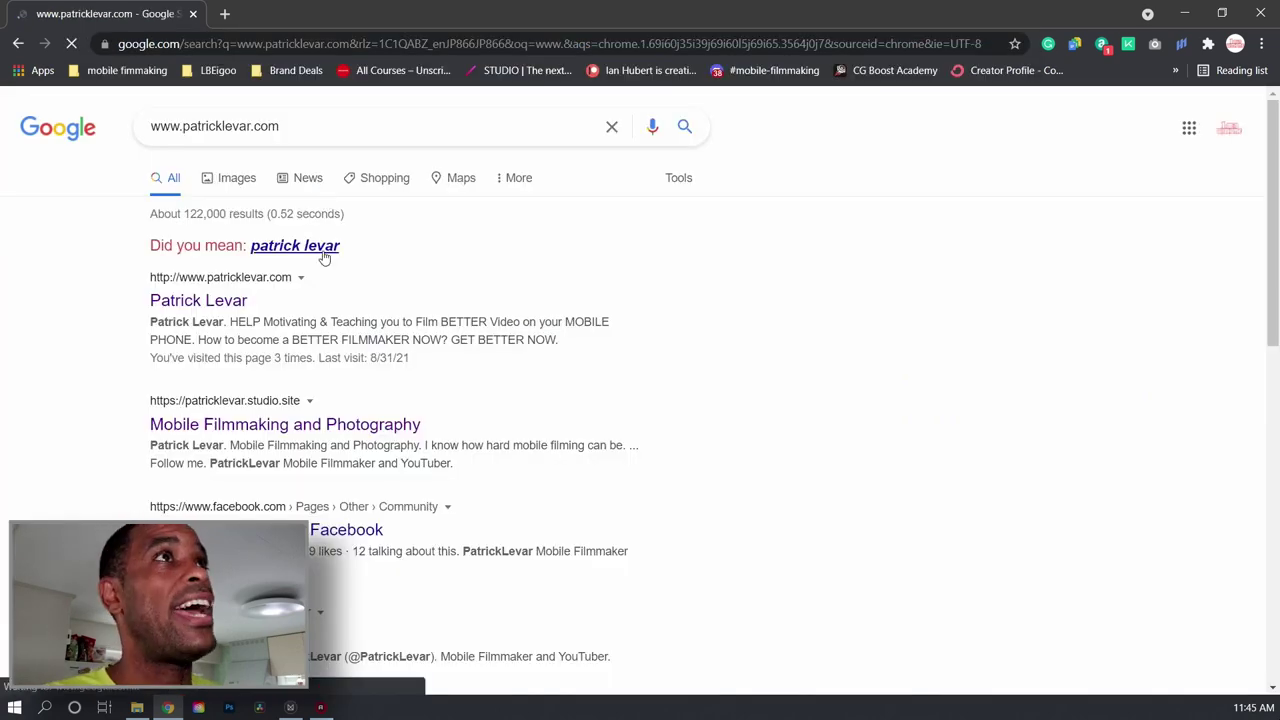
pyautogui.click(221, 310)
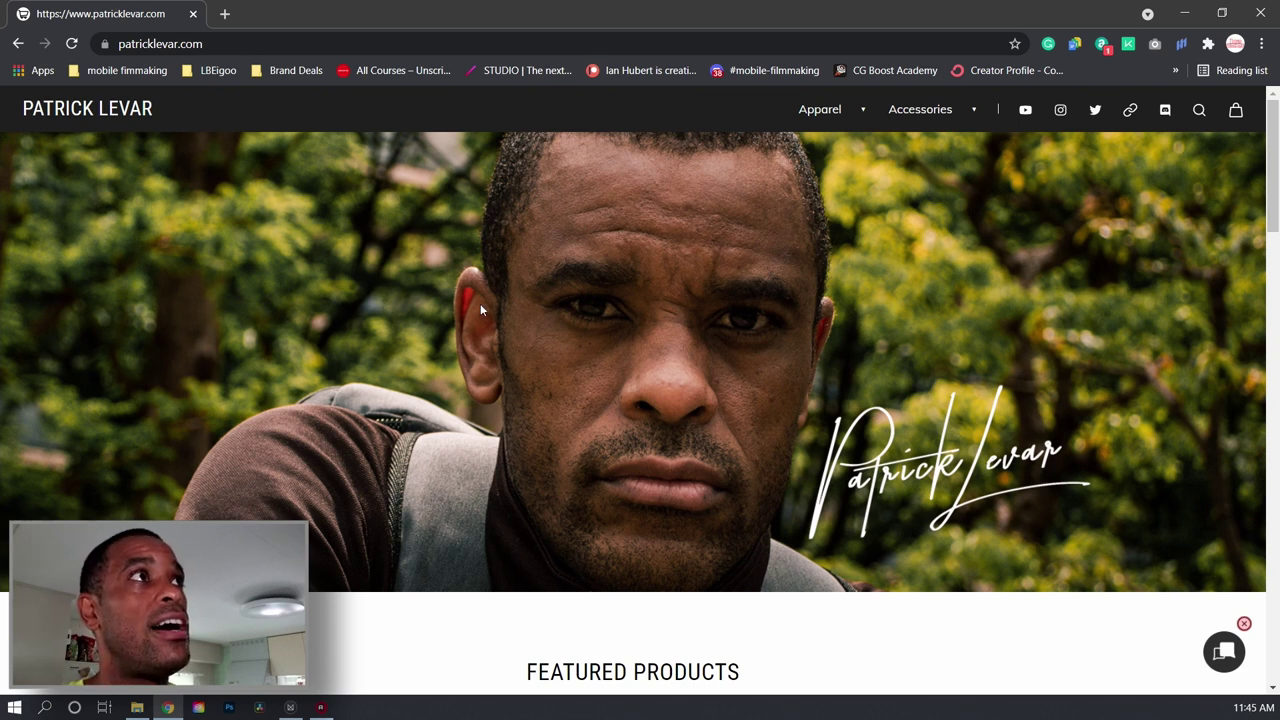
# Step: Scroll down to the Featured Products tees and back up to the top
pyautogui.scroll(-4, 480, 308)
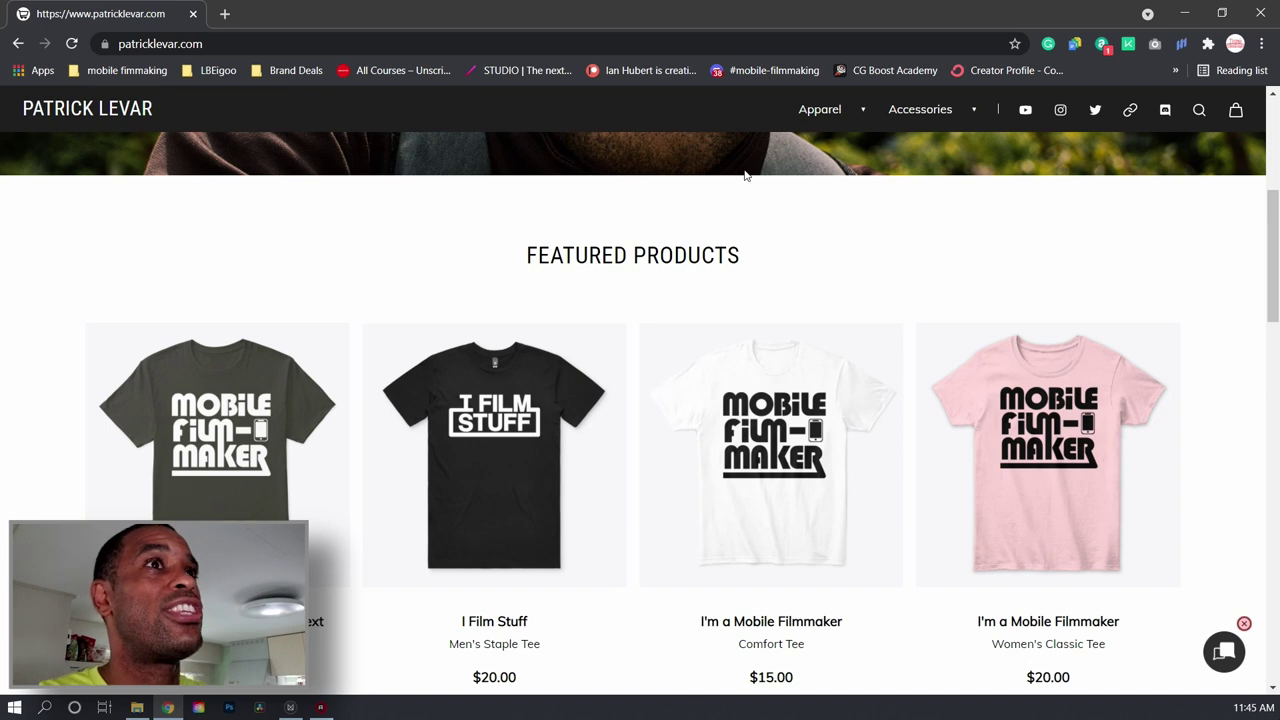
pyautogui.scroll(-2, 688, 302)
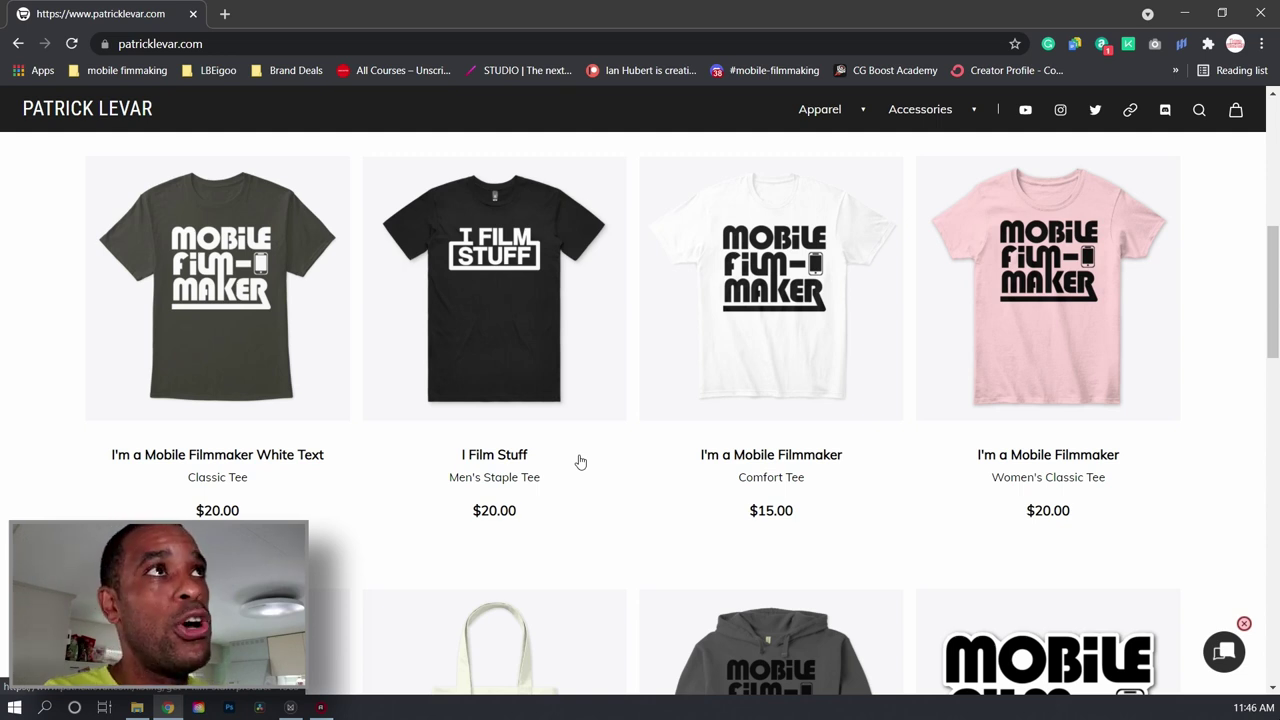
pyautogui.scroll(5, 527, 424)
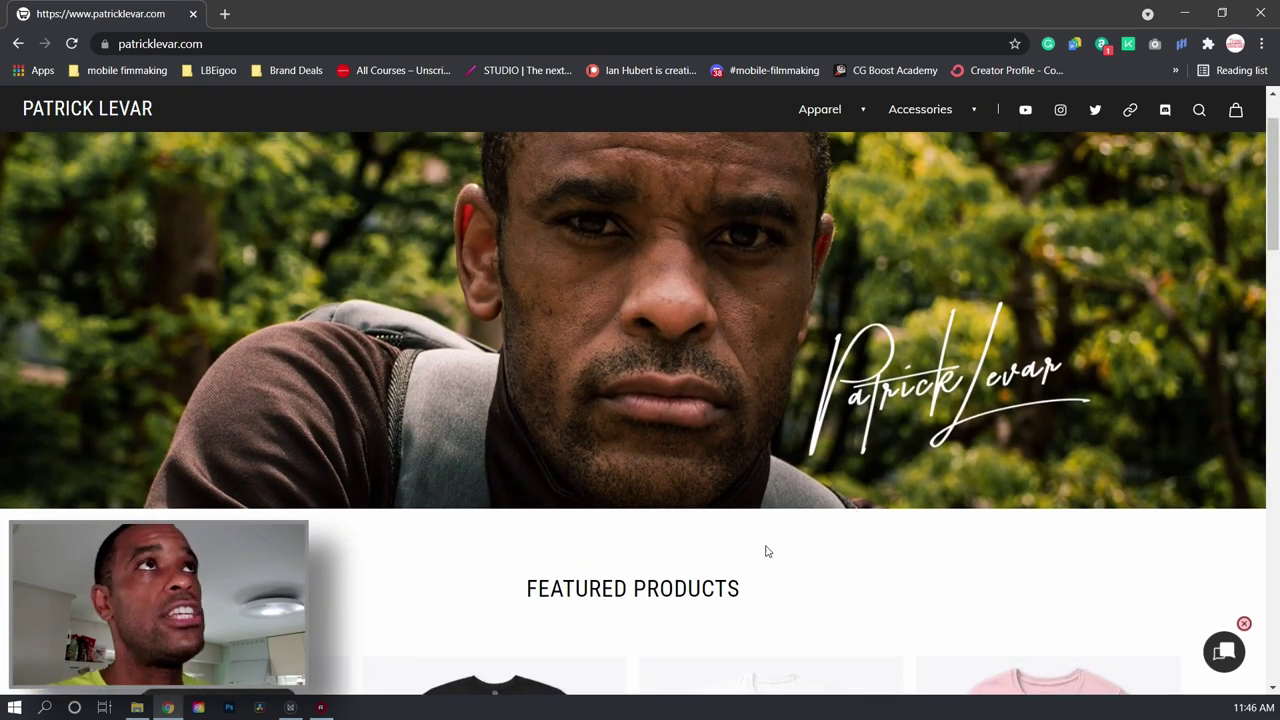
pyautogui.scroll(1, 734, 534)
# Step: Select the full patricklevar.com address in the address bar and copy it
pyautogui.click(195, 43)
pyautogui.doubleClick(213, 43)
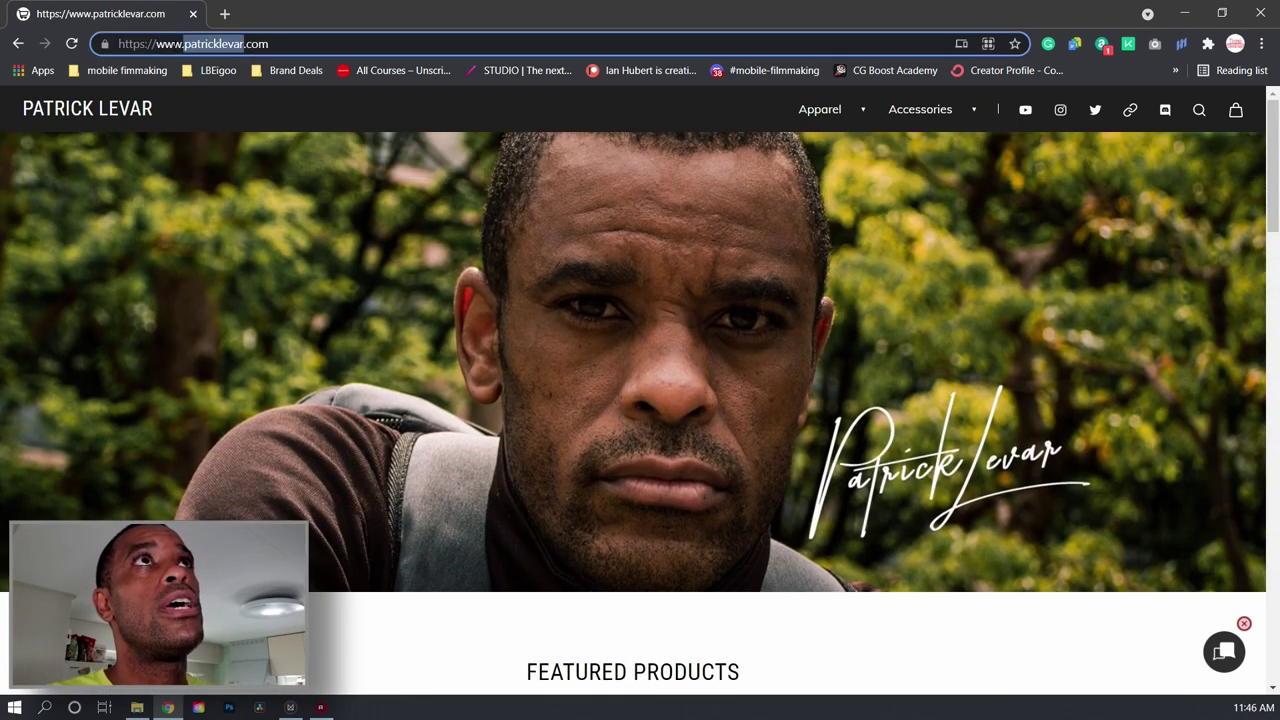
pyautogui.rightClick(186, 50)
pyautogui.click(230, 154)
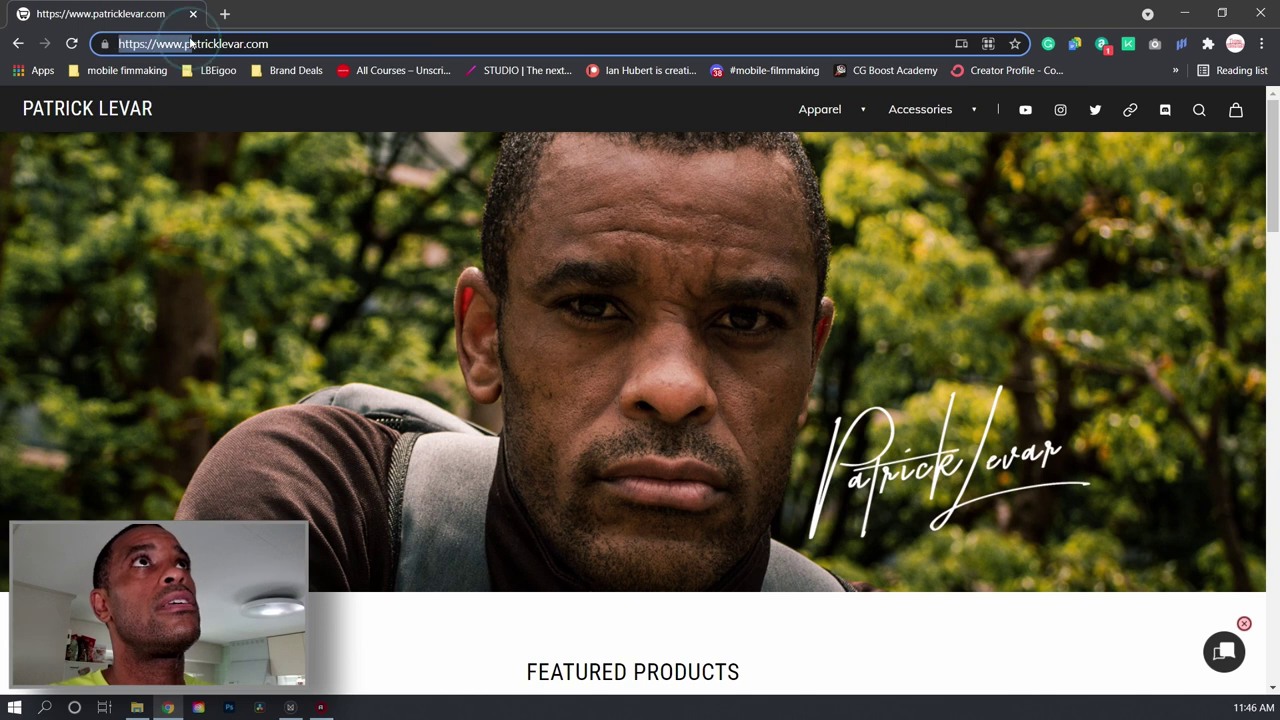
pyautogui.click(193, 38)
pyautogui.tripleClick(192, 43)
pyautogui.rightClick(193, 42)
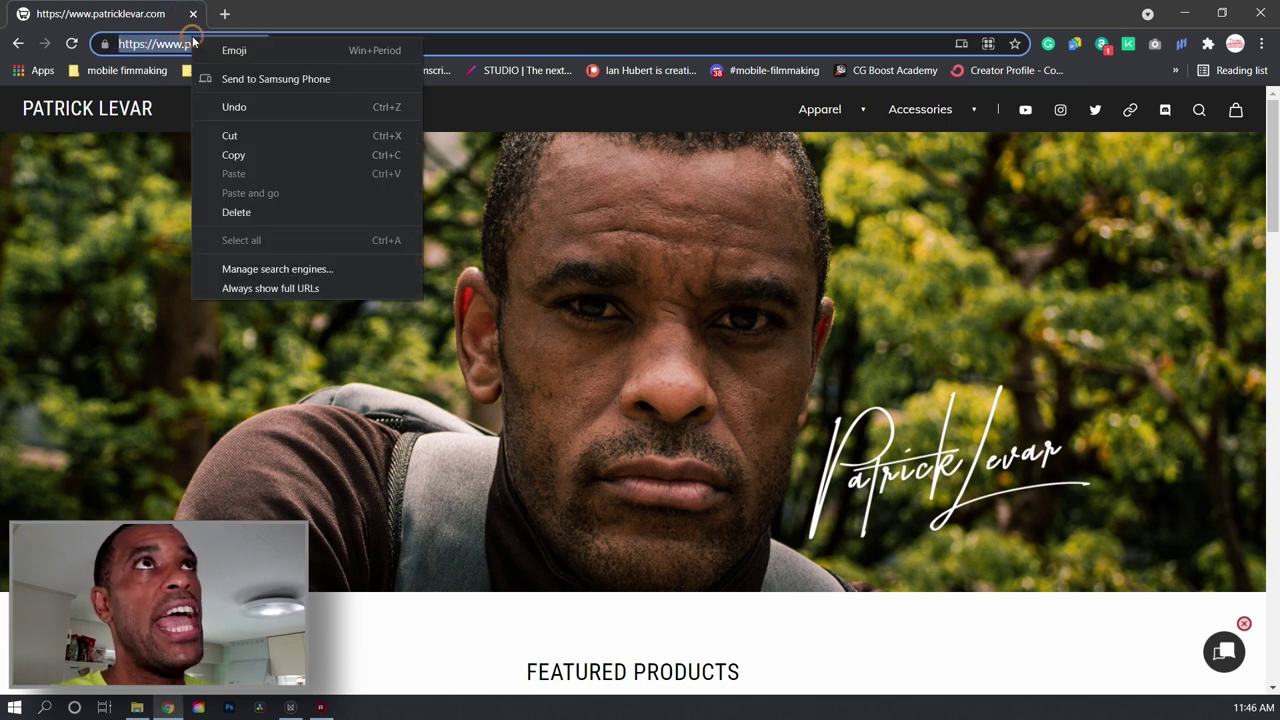
pyautogui.click(244, 156)
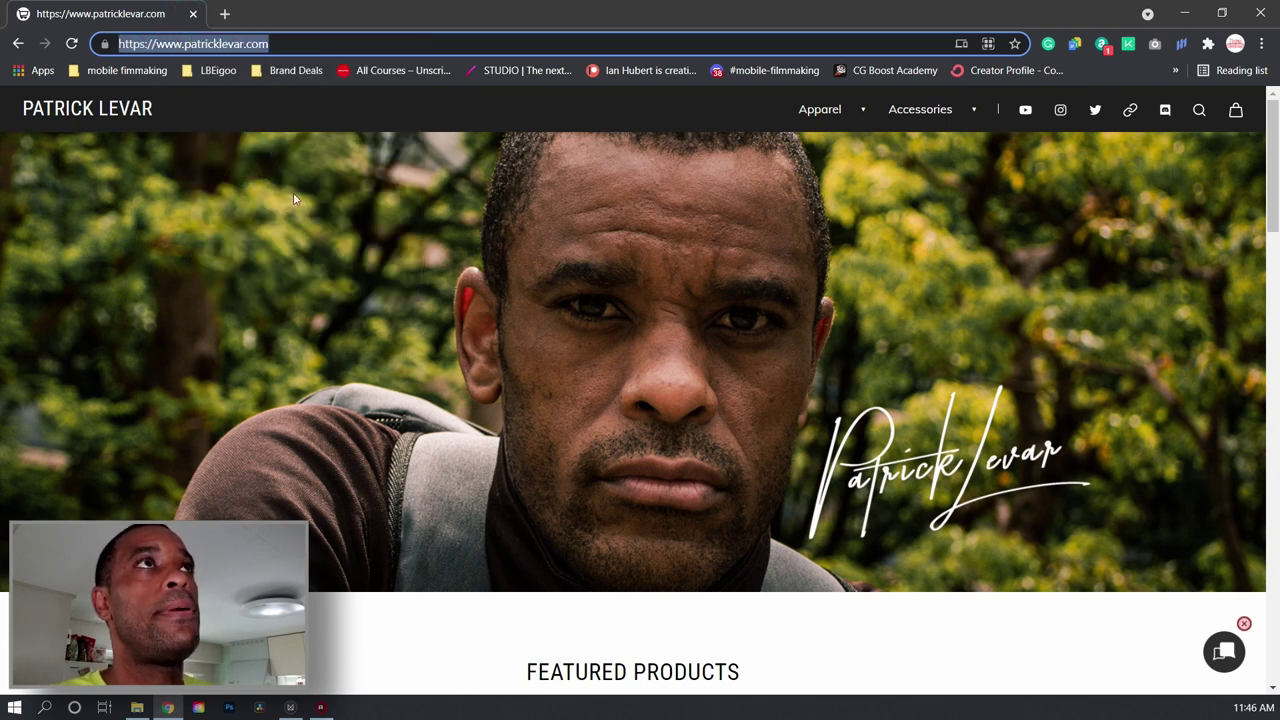
pyautogui.click(1184, 12)
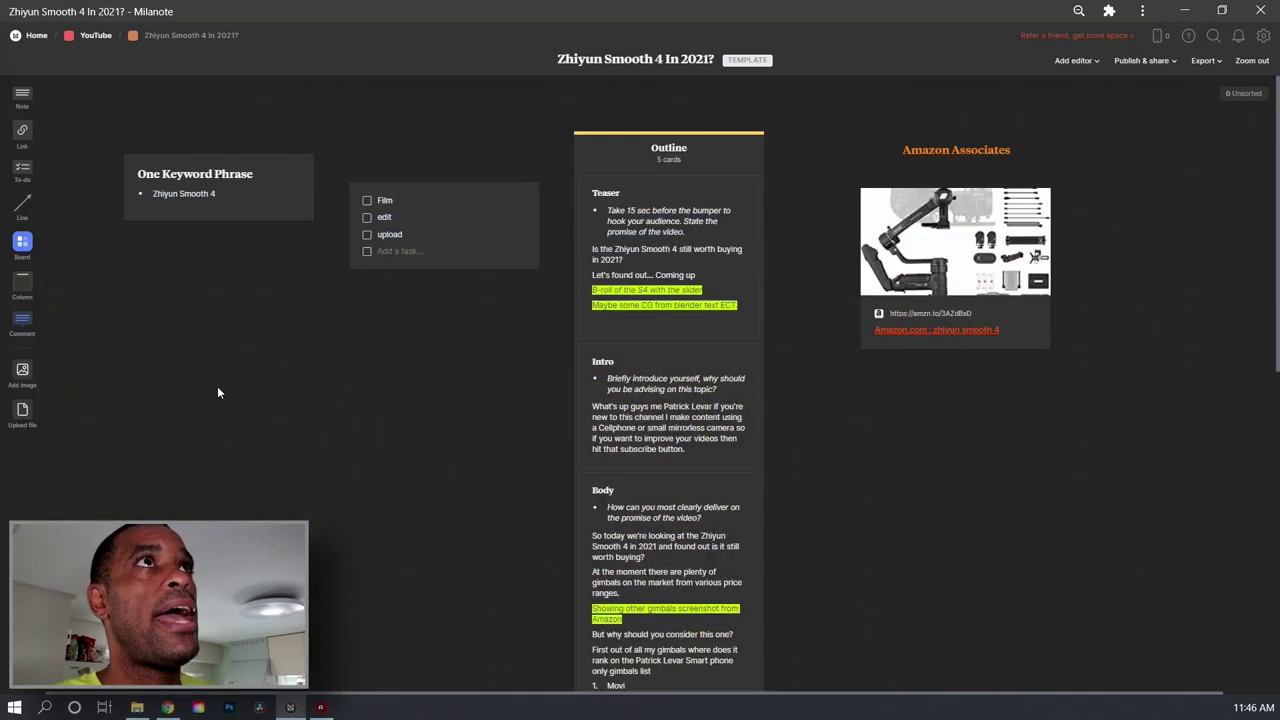
pyautogui.doubleClick(298, 414)
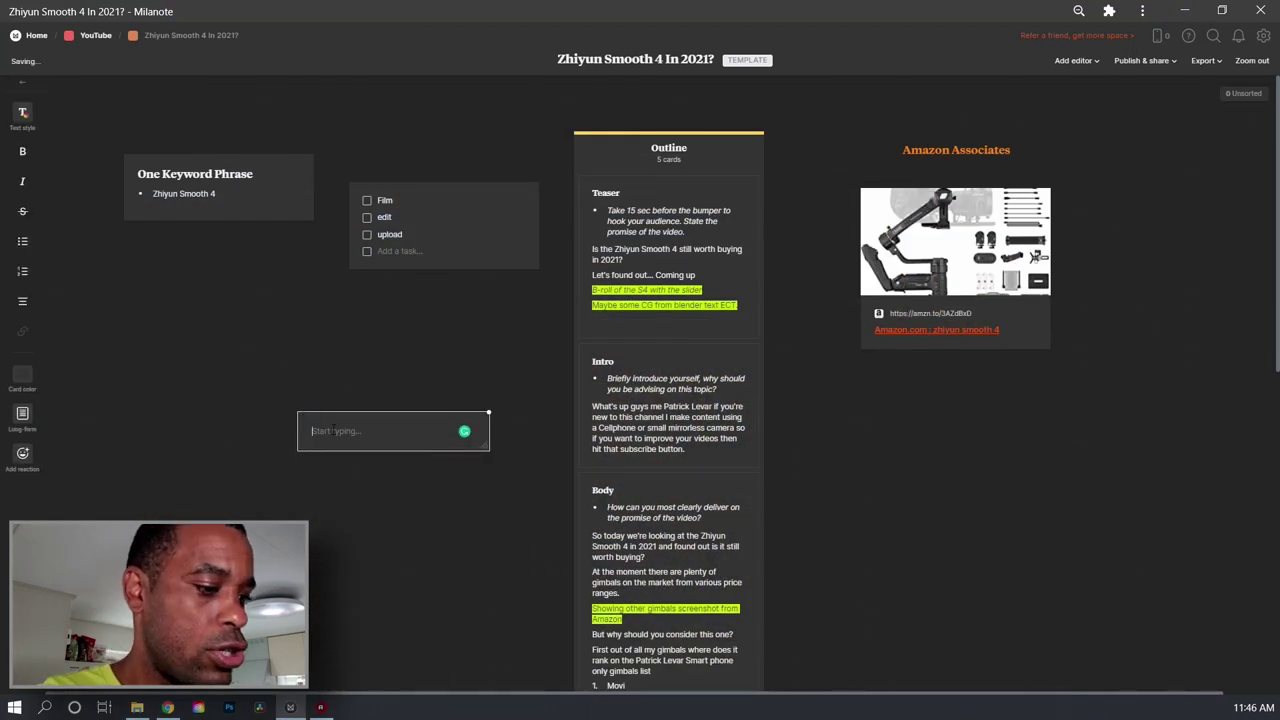
pyautogui.hotkey('ctrl', 'v')
pyautogui.press('Escape')
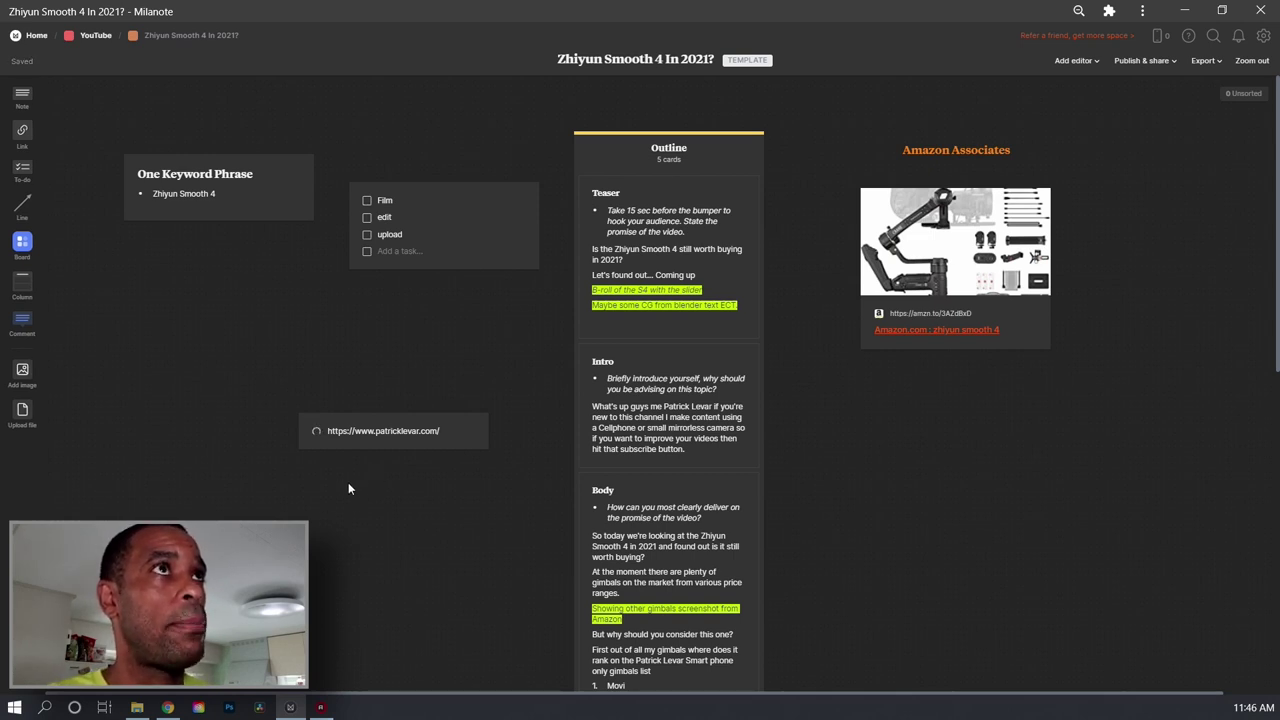
pyautogui.moveTo(433, 438); pyautogui.dragTo(984, 397)
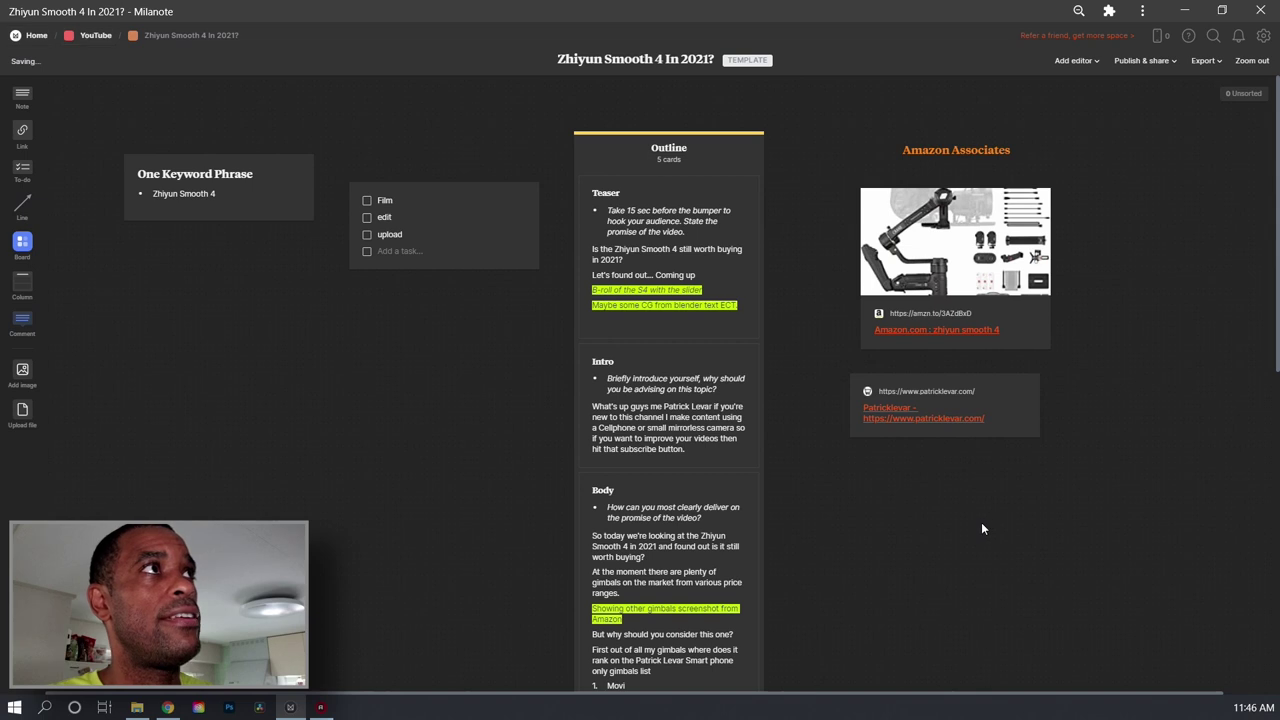
# Step: Test the patricklevar.com card's link, close the duplicate tab, and return to Milanote
pyautogui.click(914, 419)
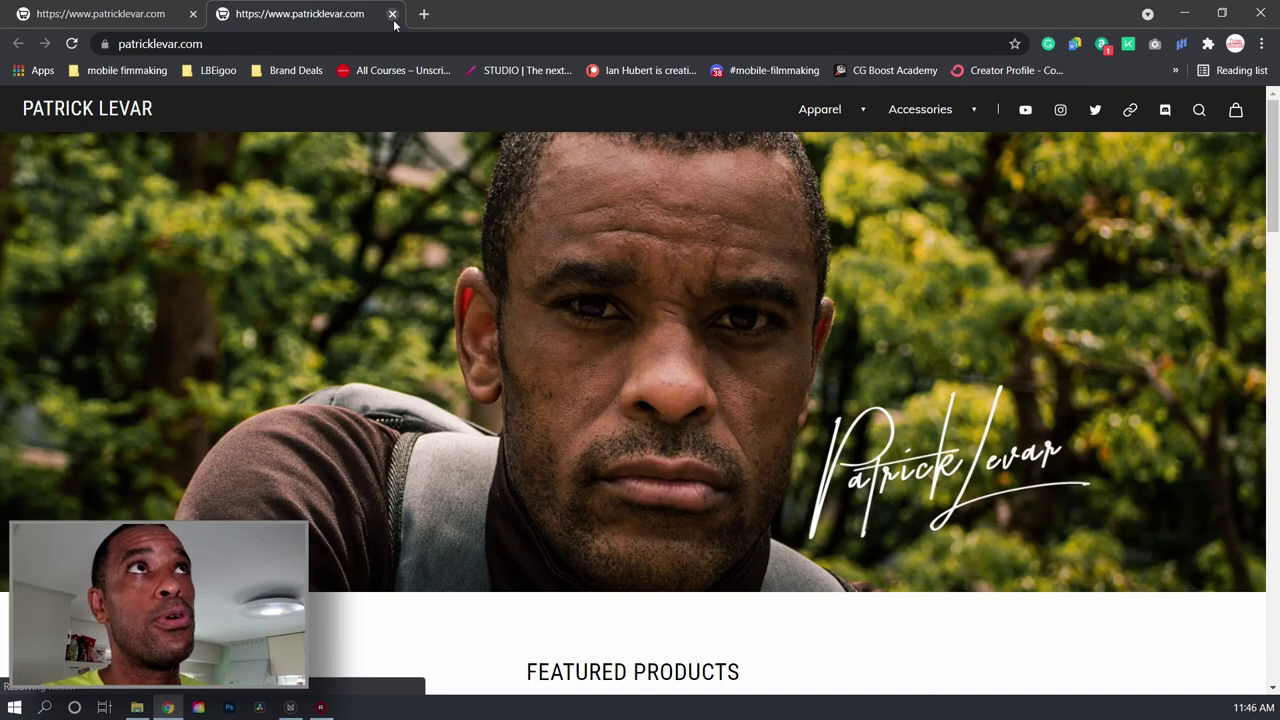
pyautogui.click(393, 20)
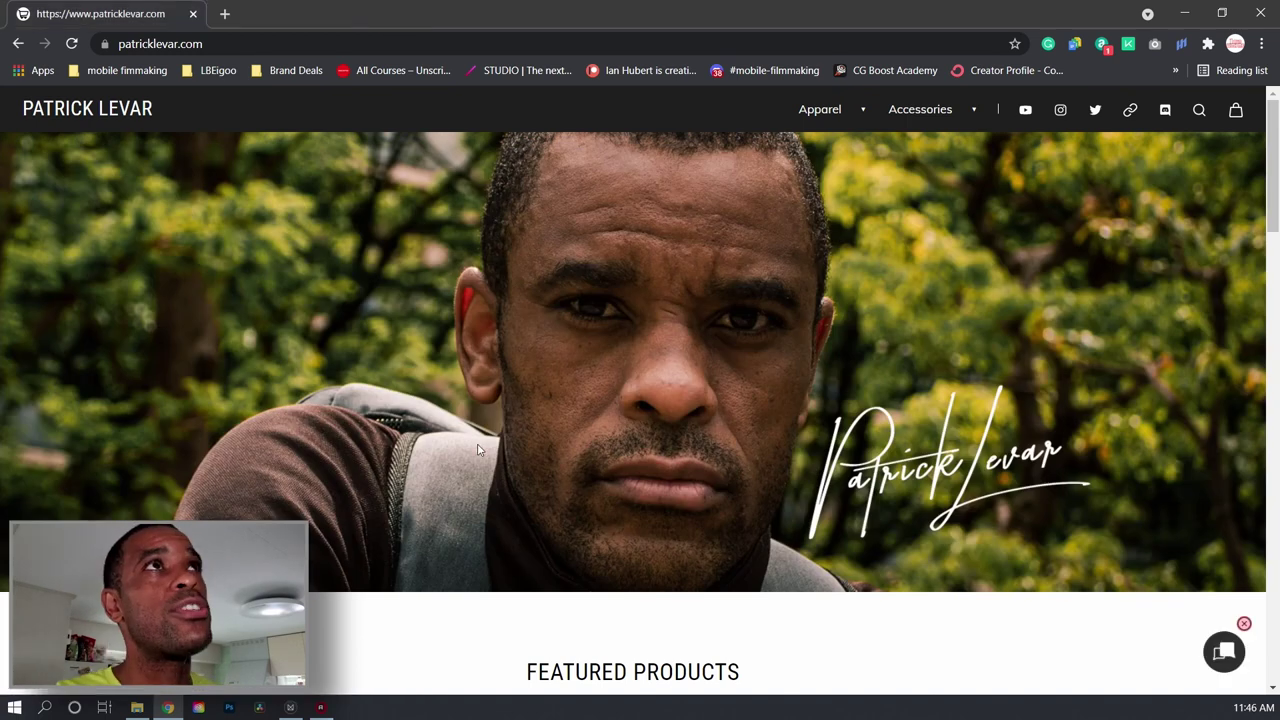
pyautogui.click(1184, 12)
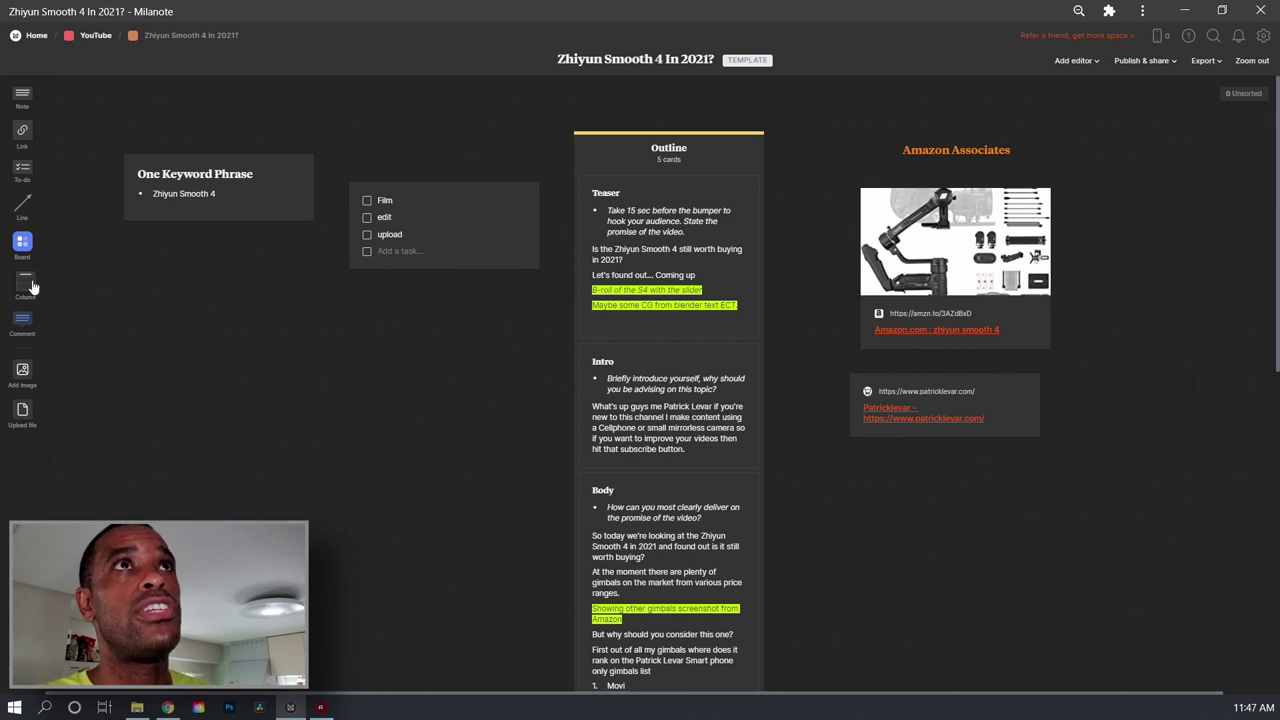
# Step: Add a New Column and move an empty note into it
pyautogui.moveTo(30, 287); pyautogui.dragTo(174, 400)
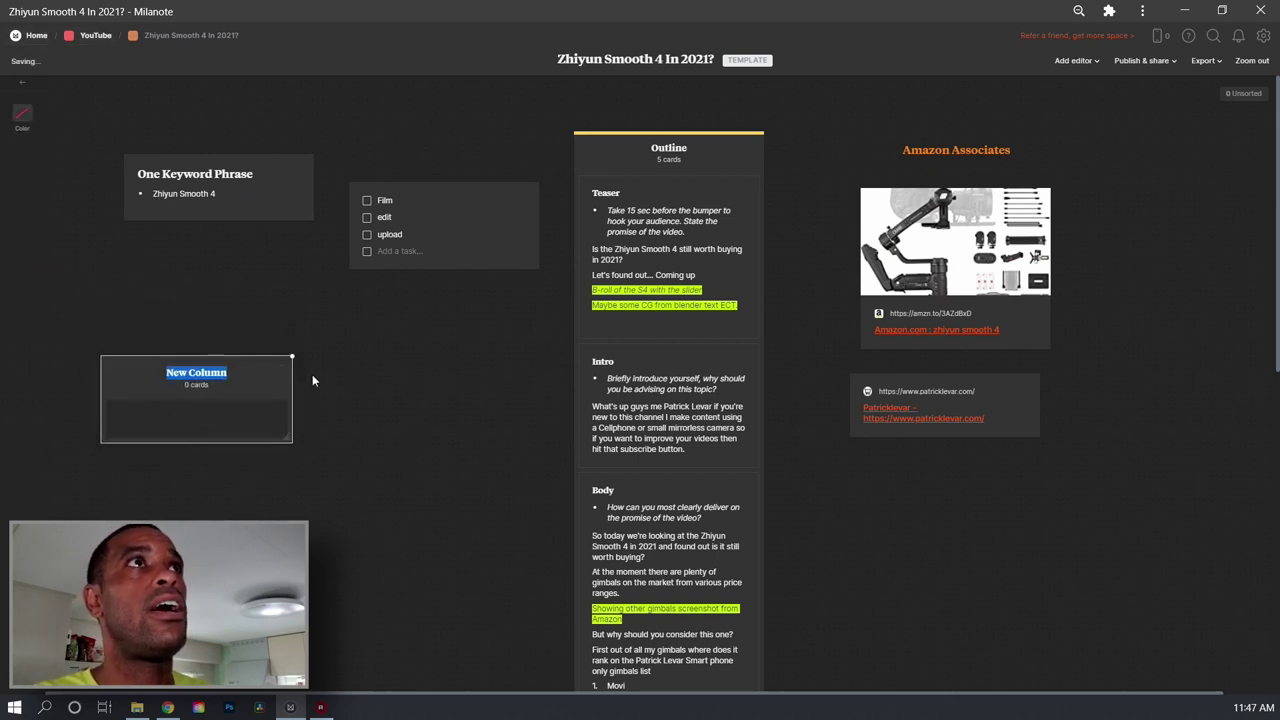
pyautogui.doubleClick(356, 412)
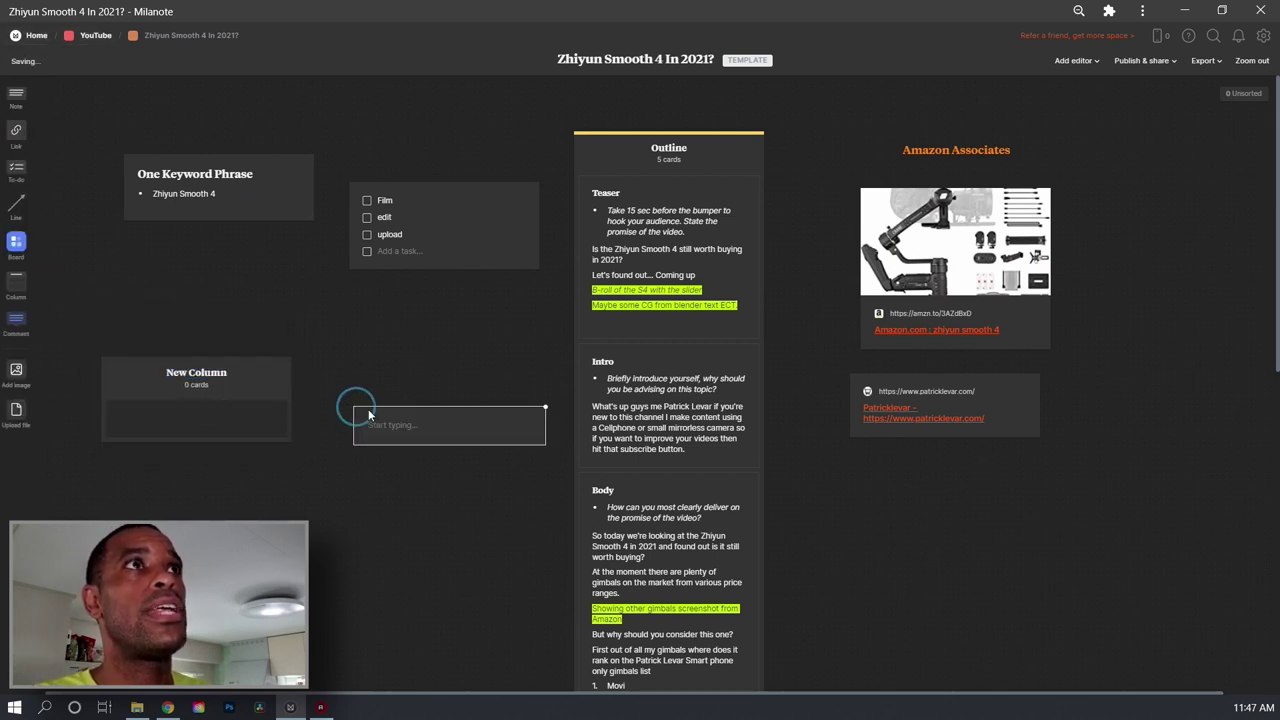
pyautogui.click(386, 507)
pyautogui.click(423, 425)
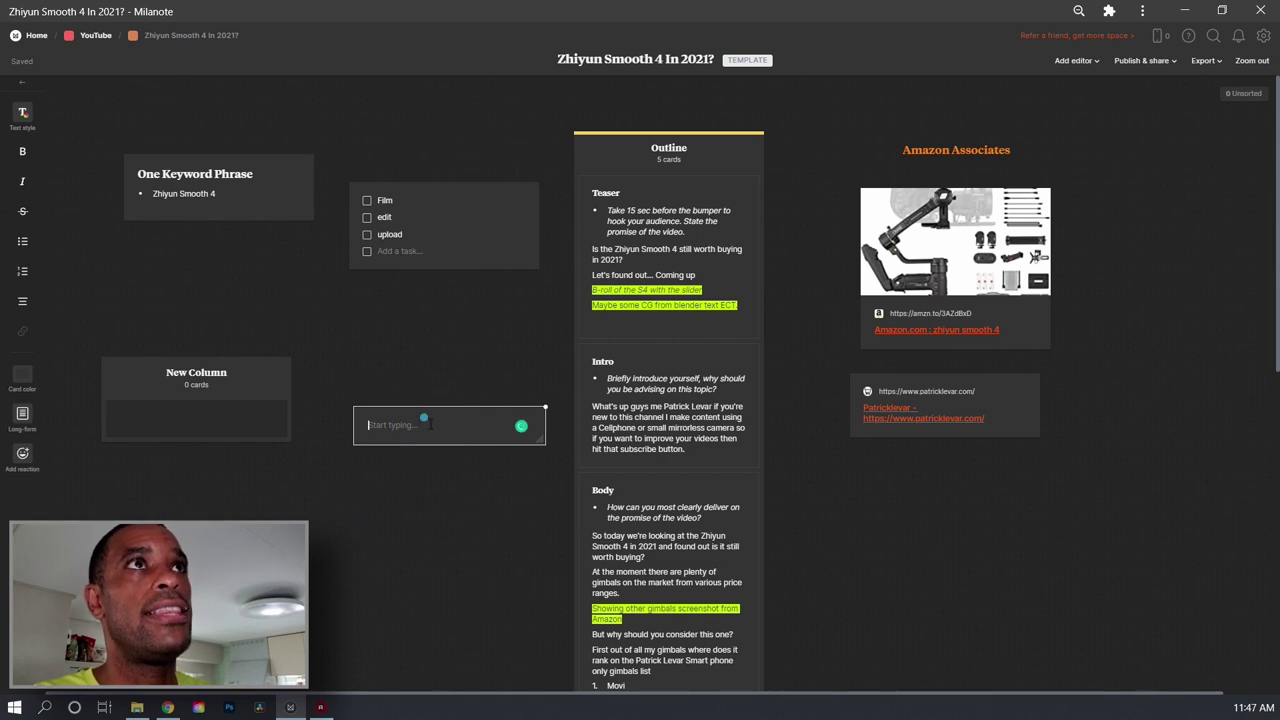
pyautogui.click(329, 550)
pyautogui.moveTo(440, 438); pyautogui.dragTo(214, 426)
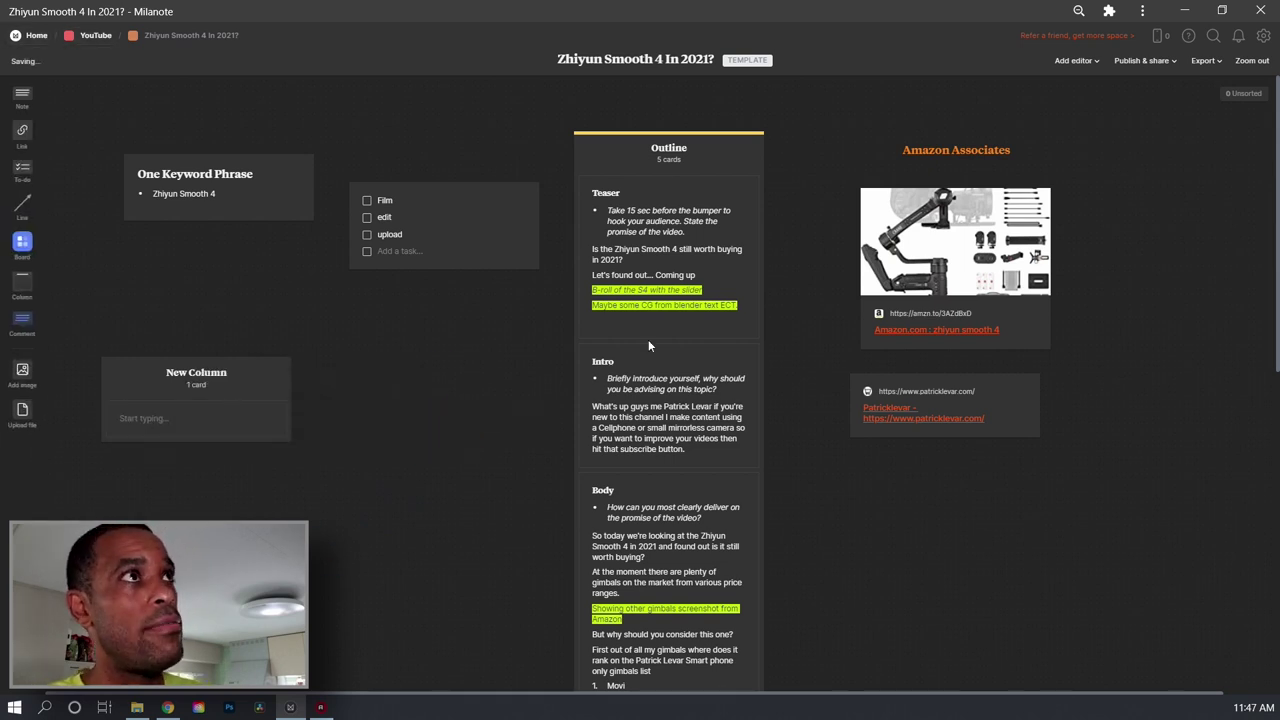
# Step: Delete the New Column with its card, then draw a line below the One Keyword Phrase note
pyautogui.moveTo(391, 466); pyautogui.dragTo(93, 347)
pyautogui.press('Delete')
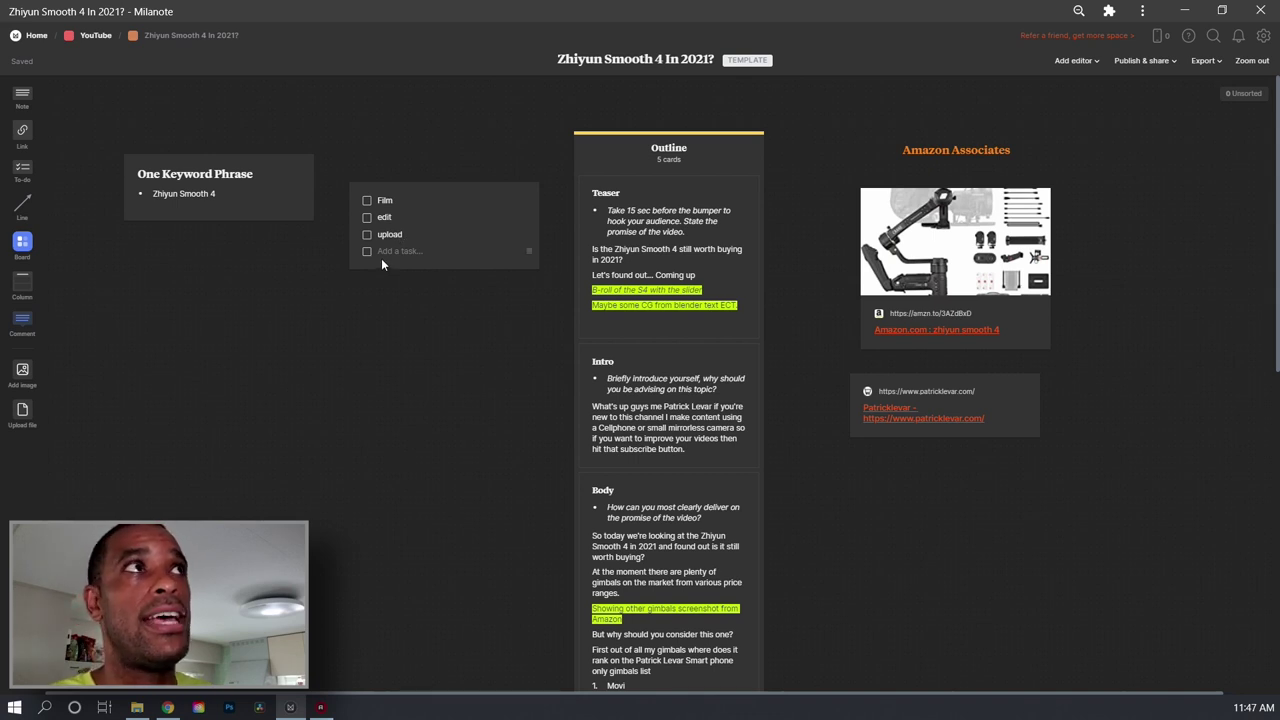
pyautogui.moveTo(22, 205); pyautogui.dragTo(300, 275)
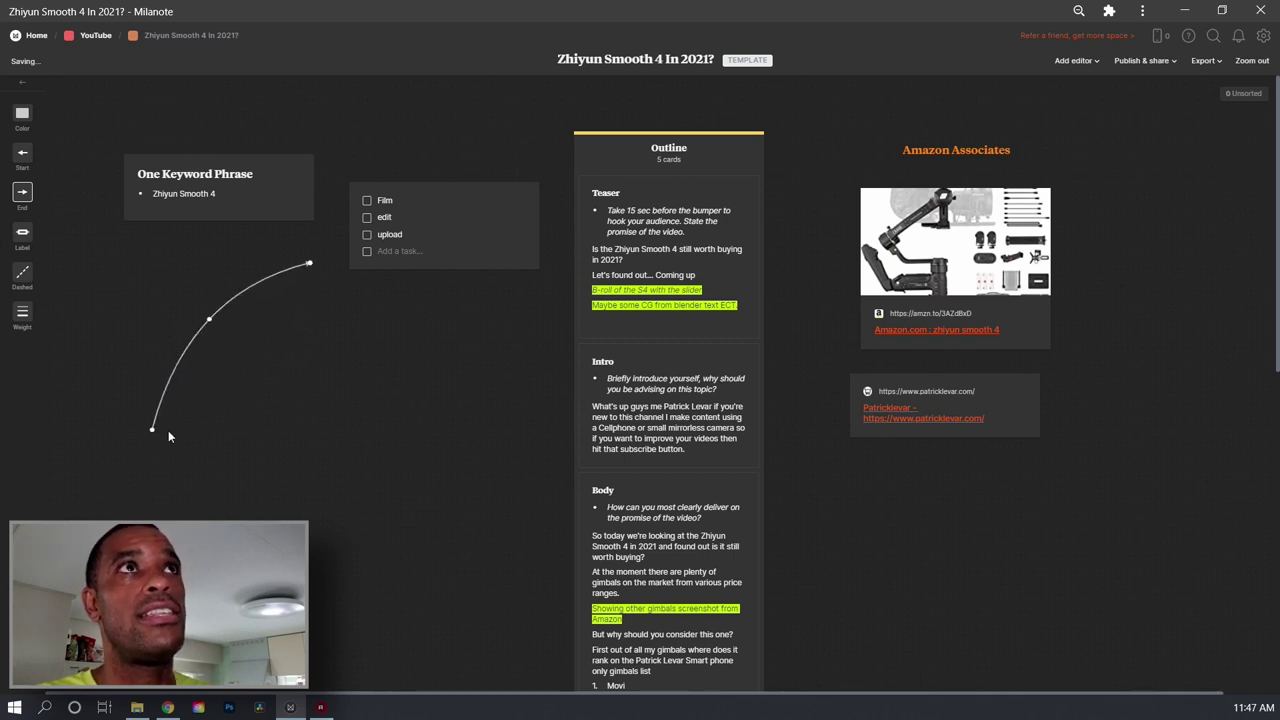
# Step: Delete the curved arrow line from the Zhiyun board and go back to Home
pyautogui.click(186, 436)
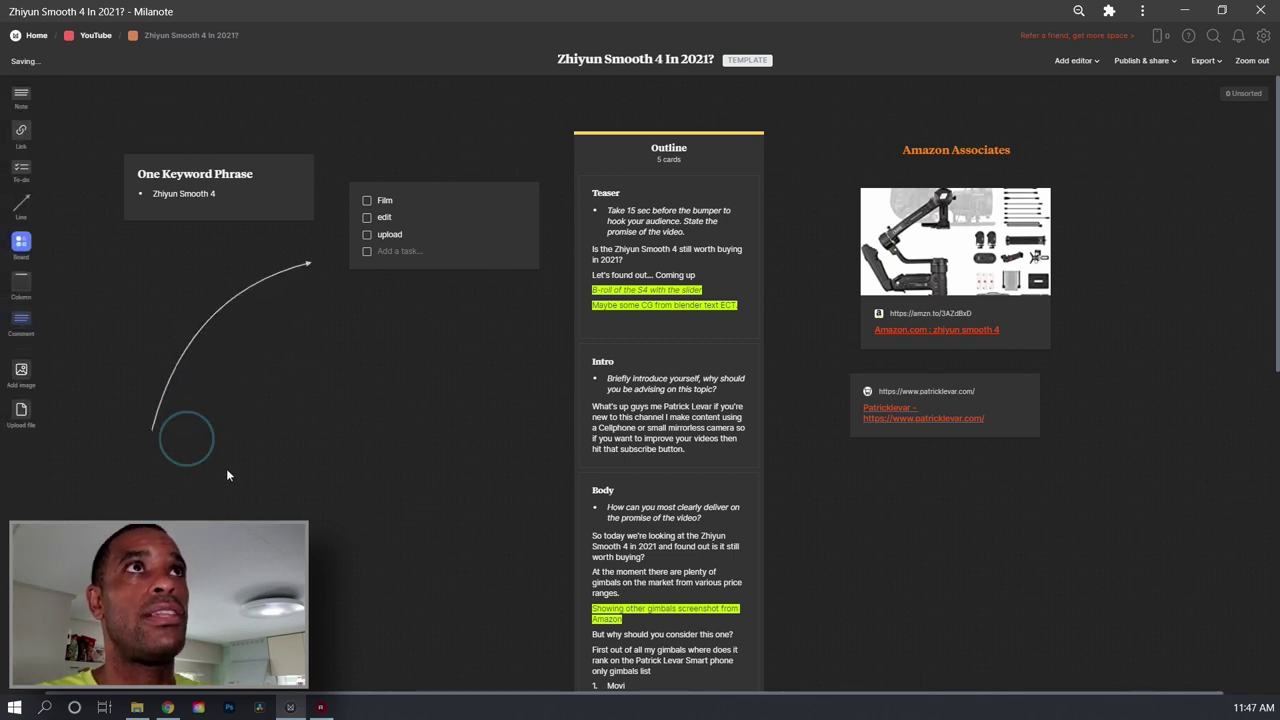
pyautogui.click(207, 321)
pyautogui.press('Delete')
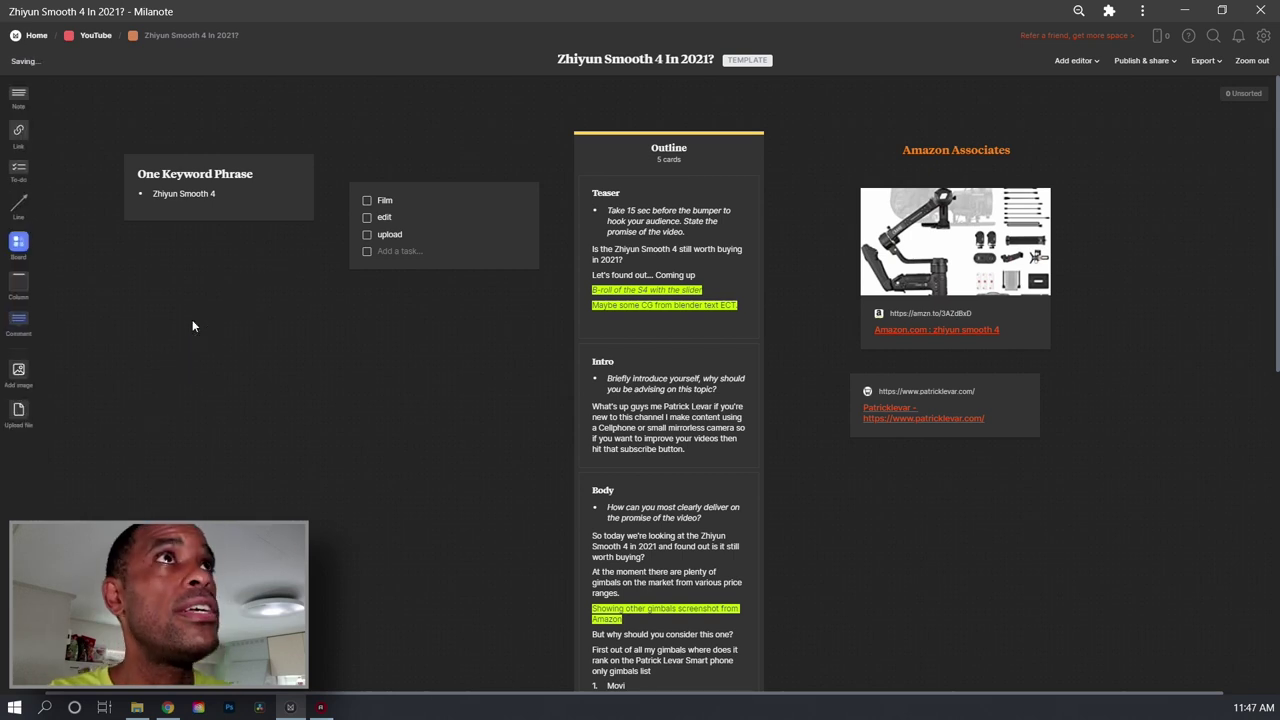
pyautogui.click(36, 35)
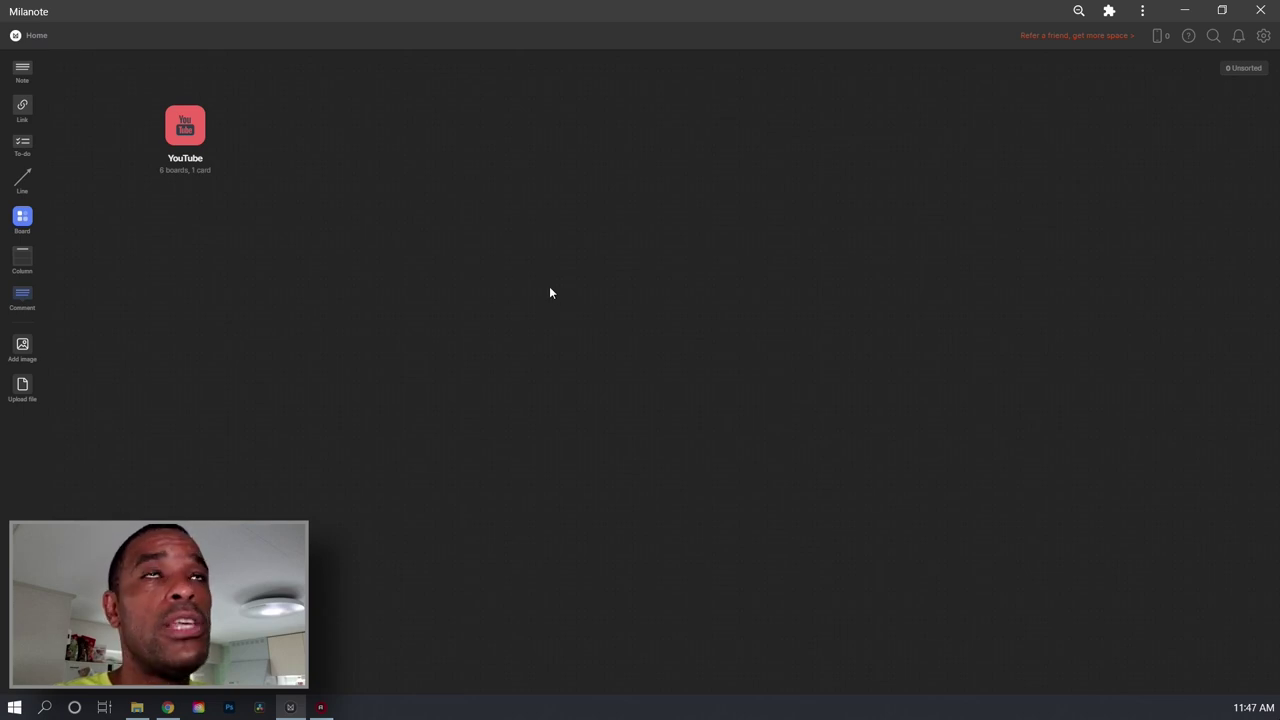
# Step: Place a new board on the Home canvas and open it to show the template chooser
pyautogui.click(29, 224)
pyautogui.rightClick(913, 336)
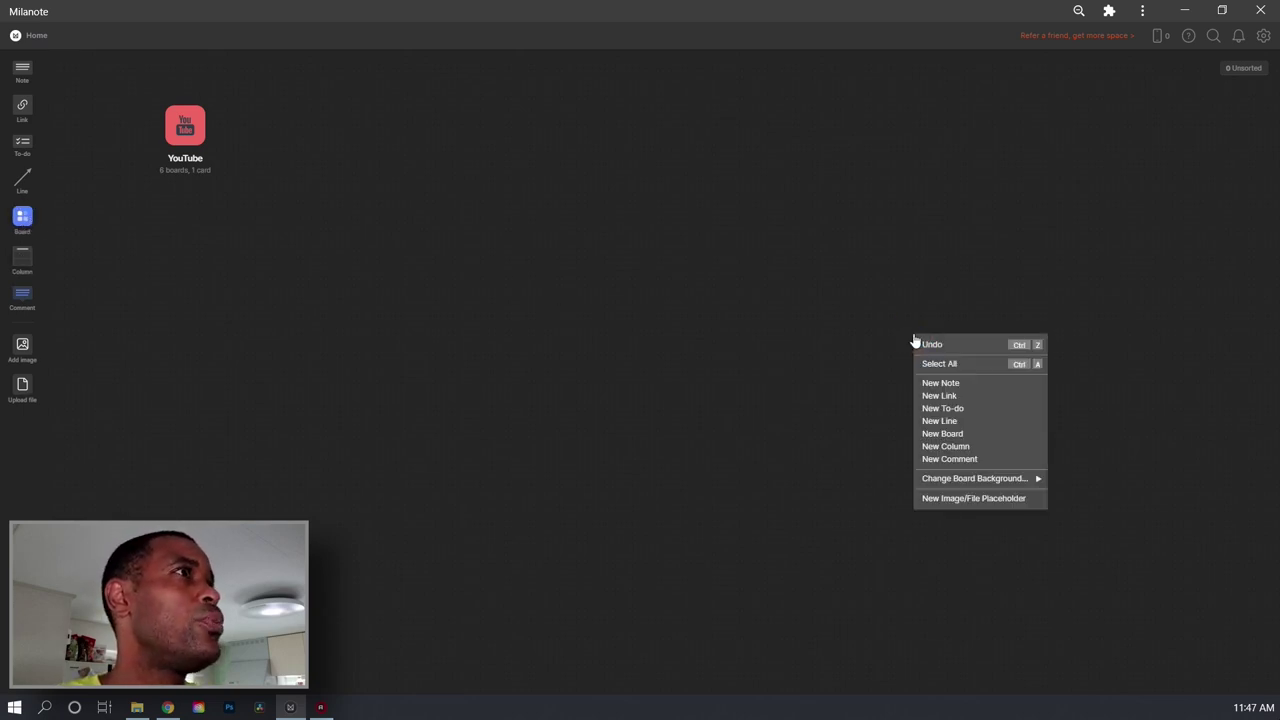
pyautogui.moveTo(956, 482)
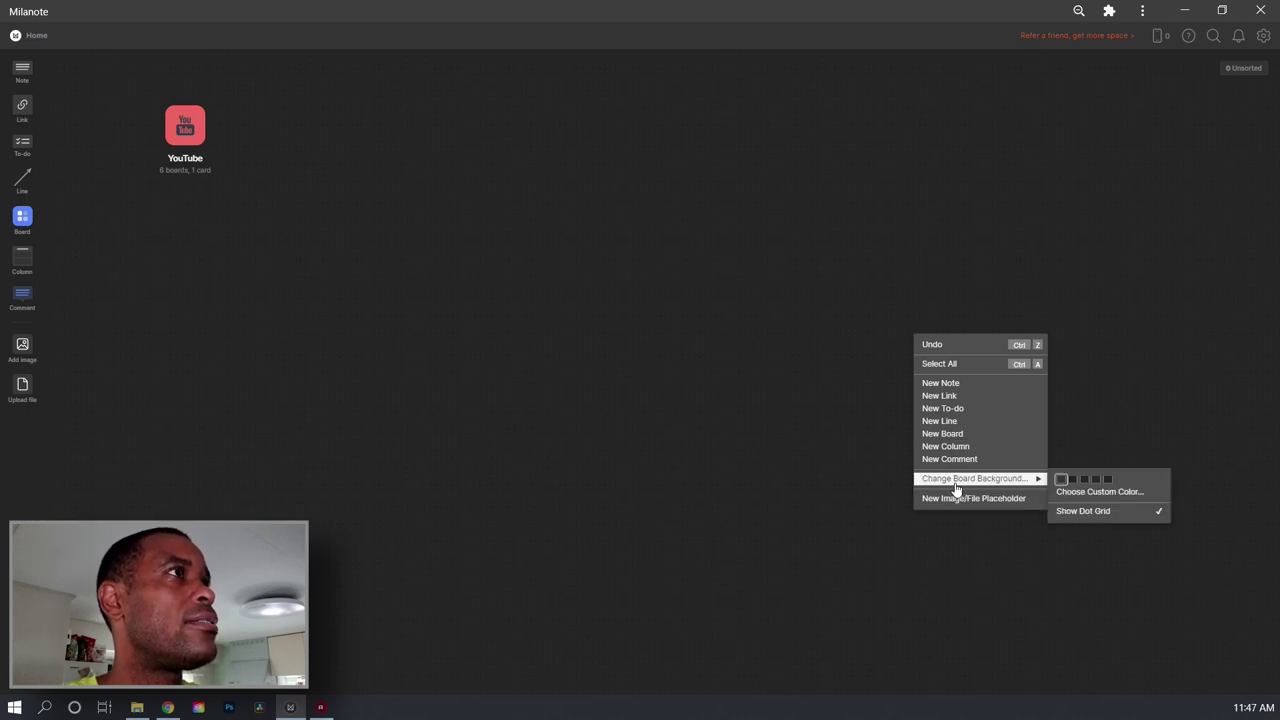
pyautogui.click(605, 487)
pyautogui.moveTo(25, 218); pyautogui.dragTo(662, 300)
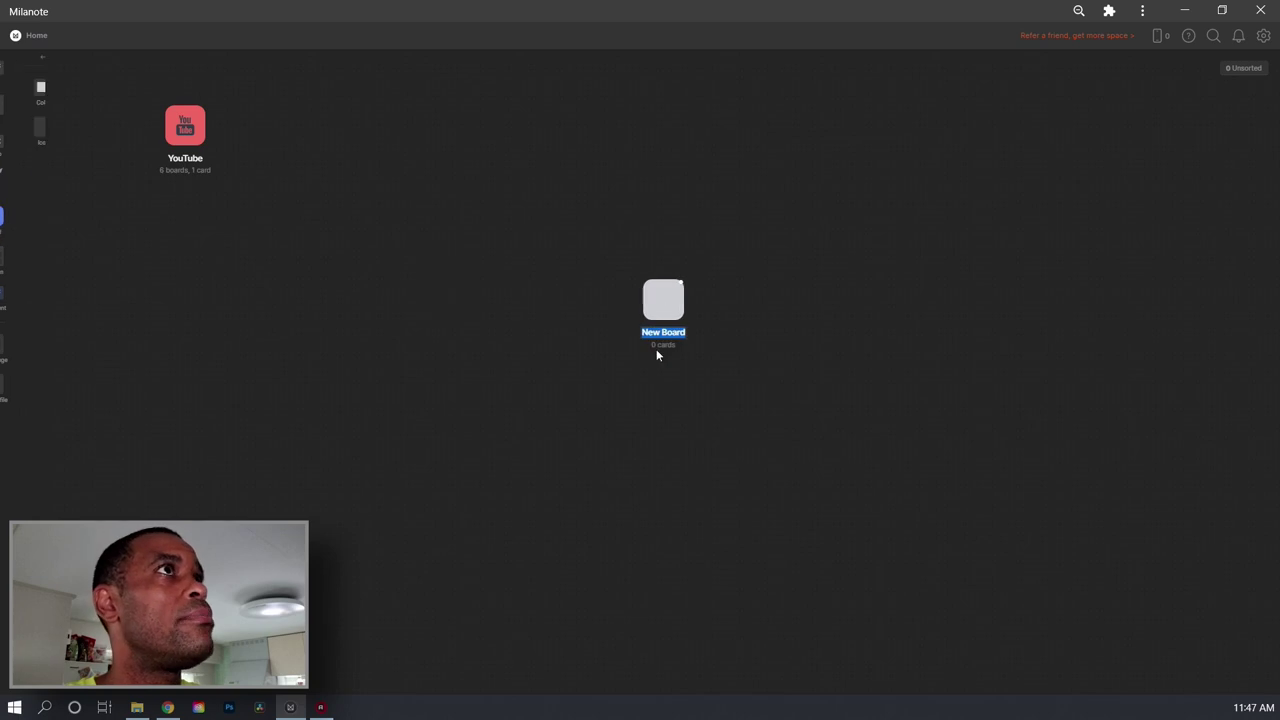
pyautogui.click(669, 306)
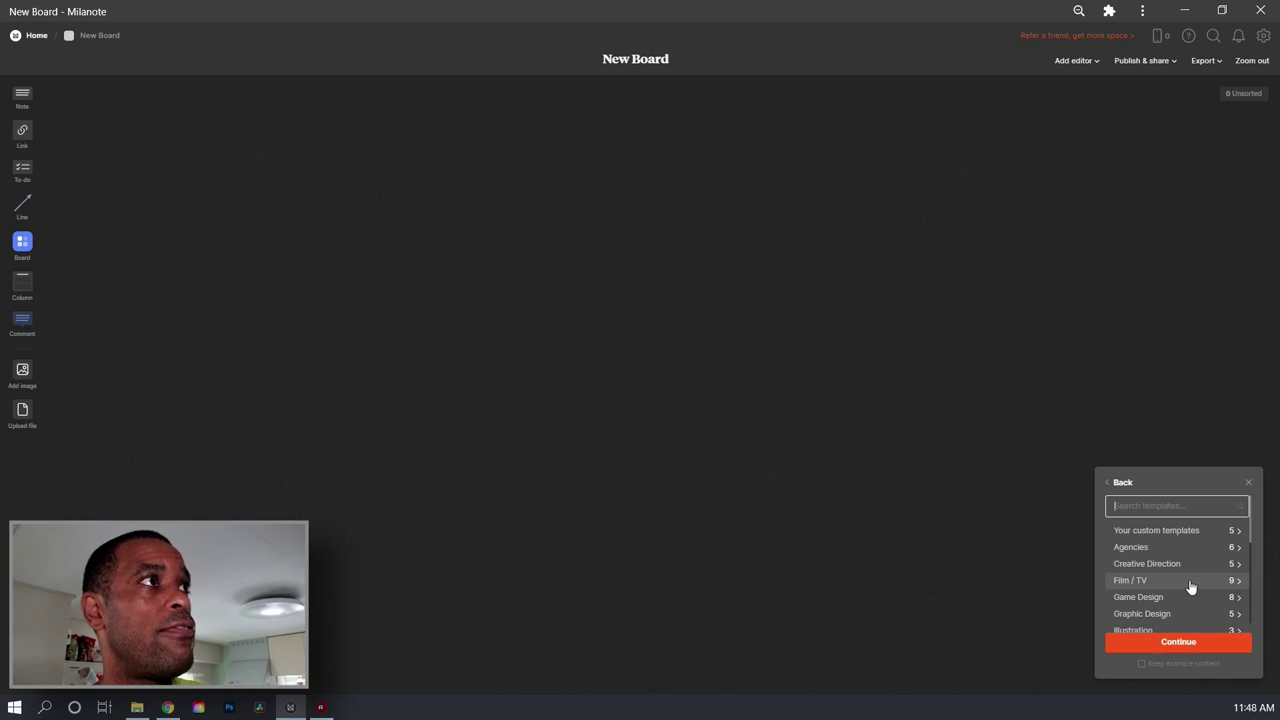
# Step: Browse the Film / TV and Game Design template categories
pyautogui.click(1190, 583)
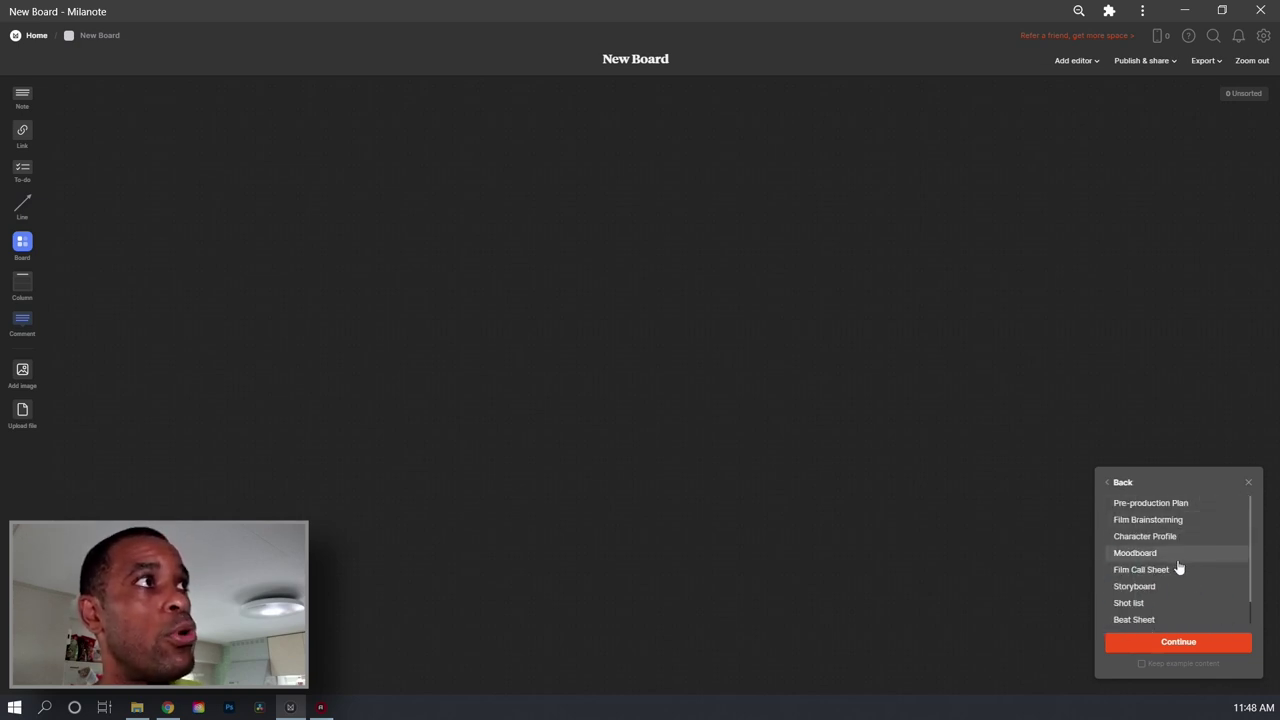
pyautogui.click(1121, 483)
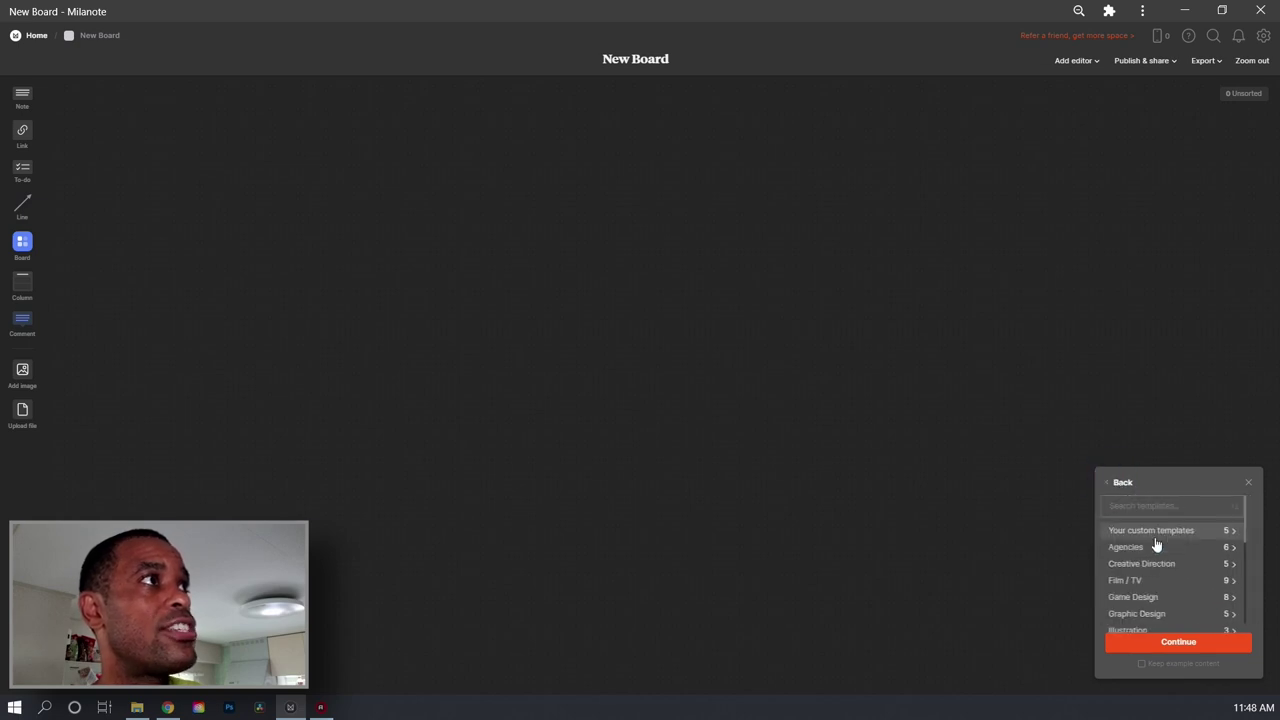
pyautogui.click(1170, 600)
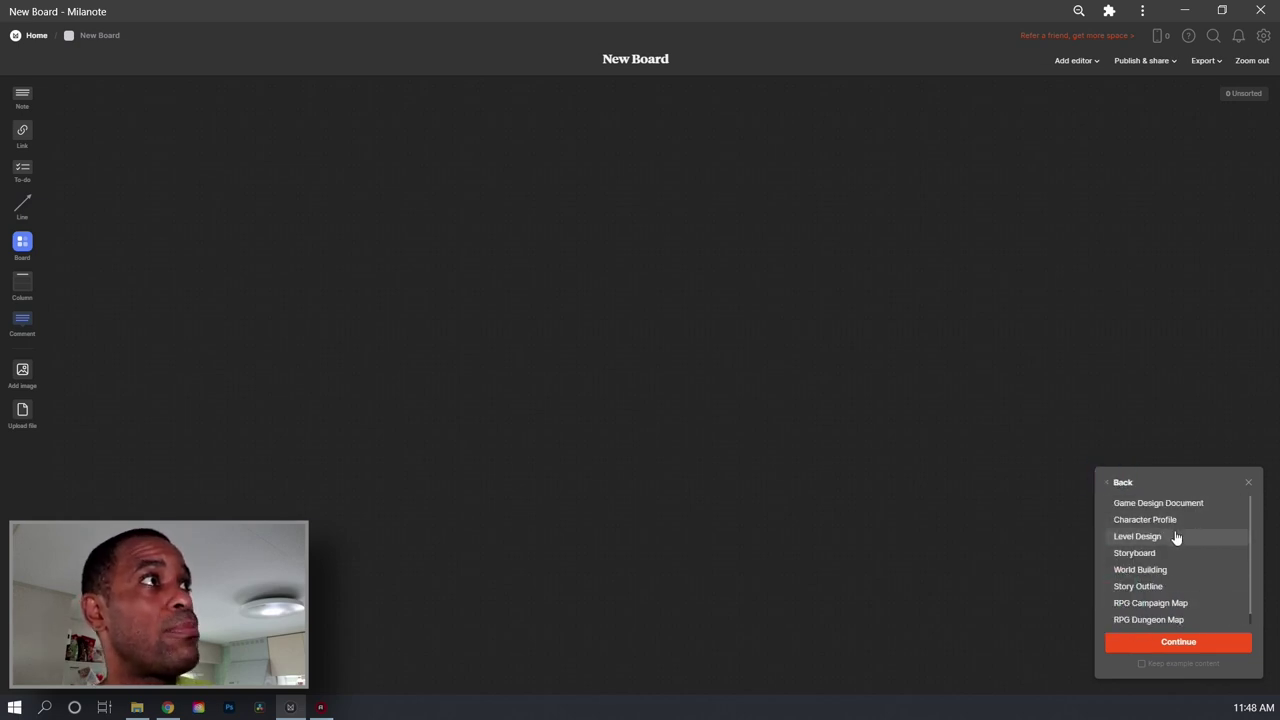
pyautogui.click(1115, 484)
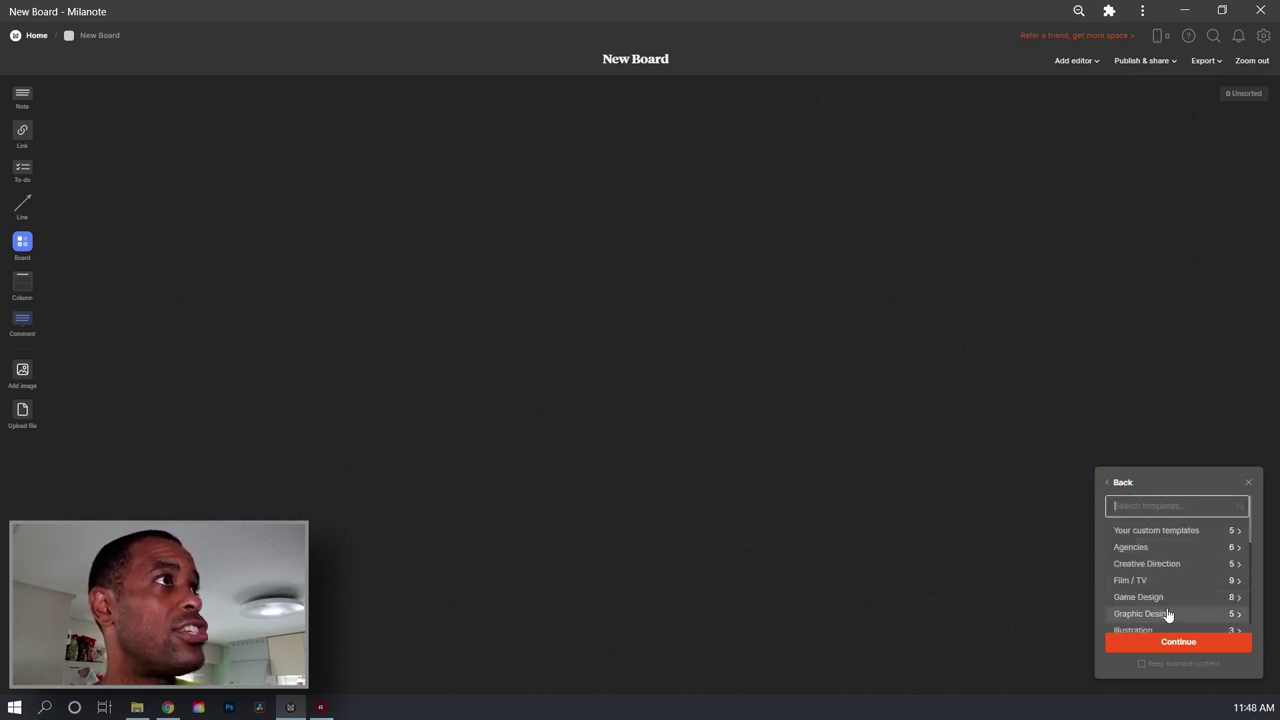
# Step: Preview the Brainstorming template in the Students category, then return to the main choices
pyautogui.scroll(-1, 1167, 614)
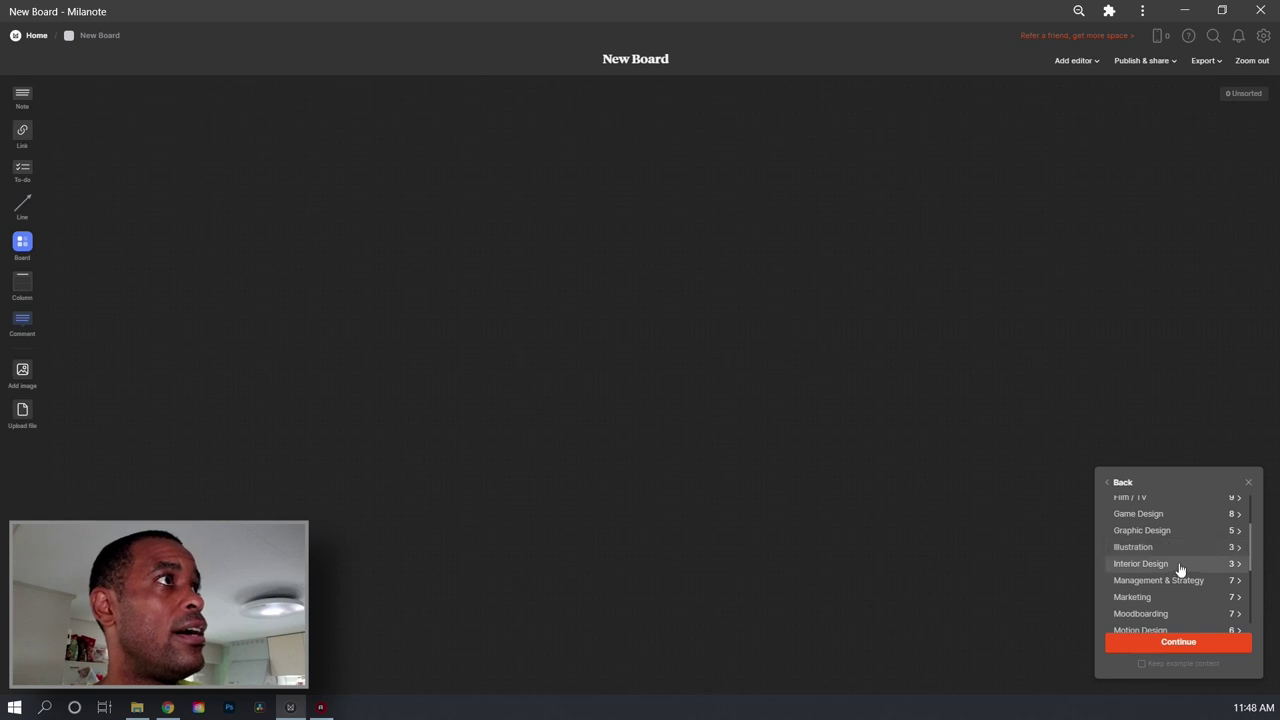
pyautogui.scroll(-2, 1181, 590)
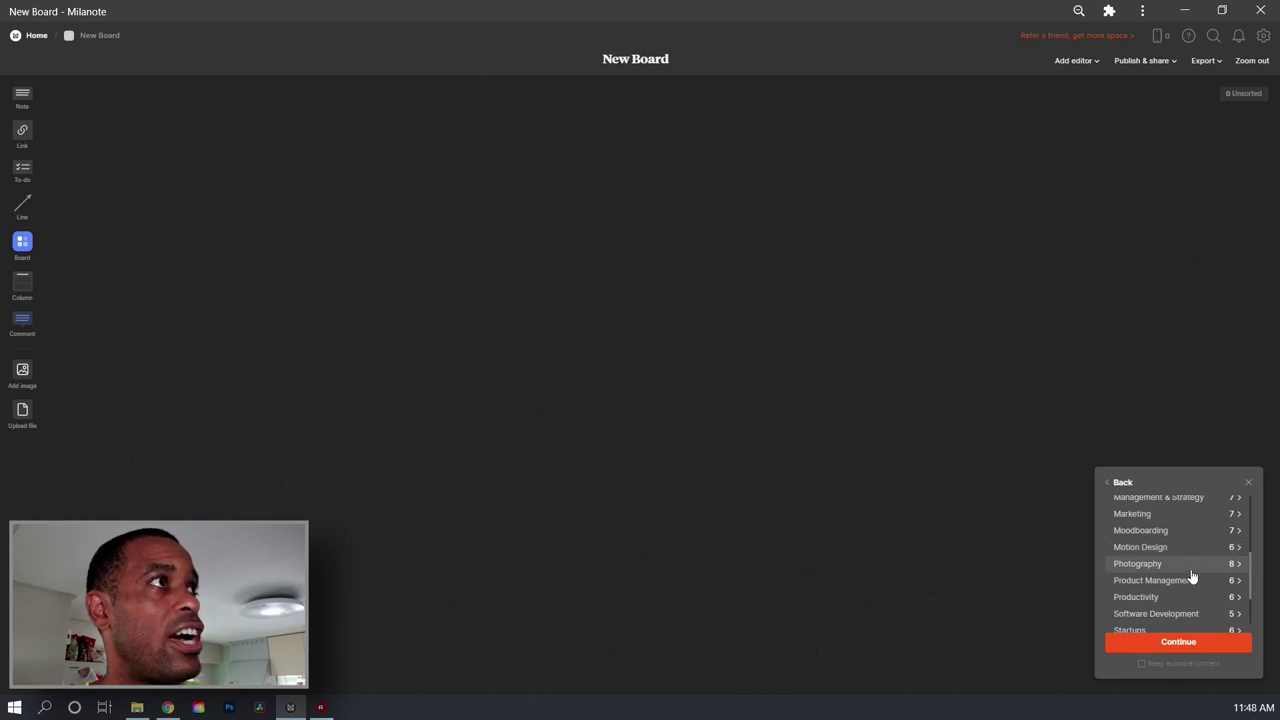
pyautogui.scroll(-2, 1194, 604)
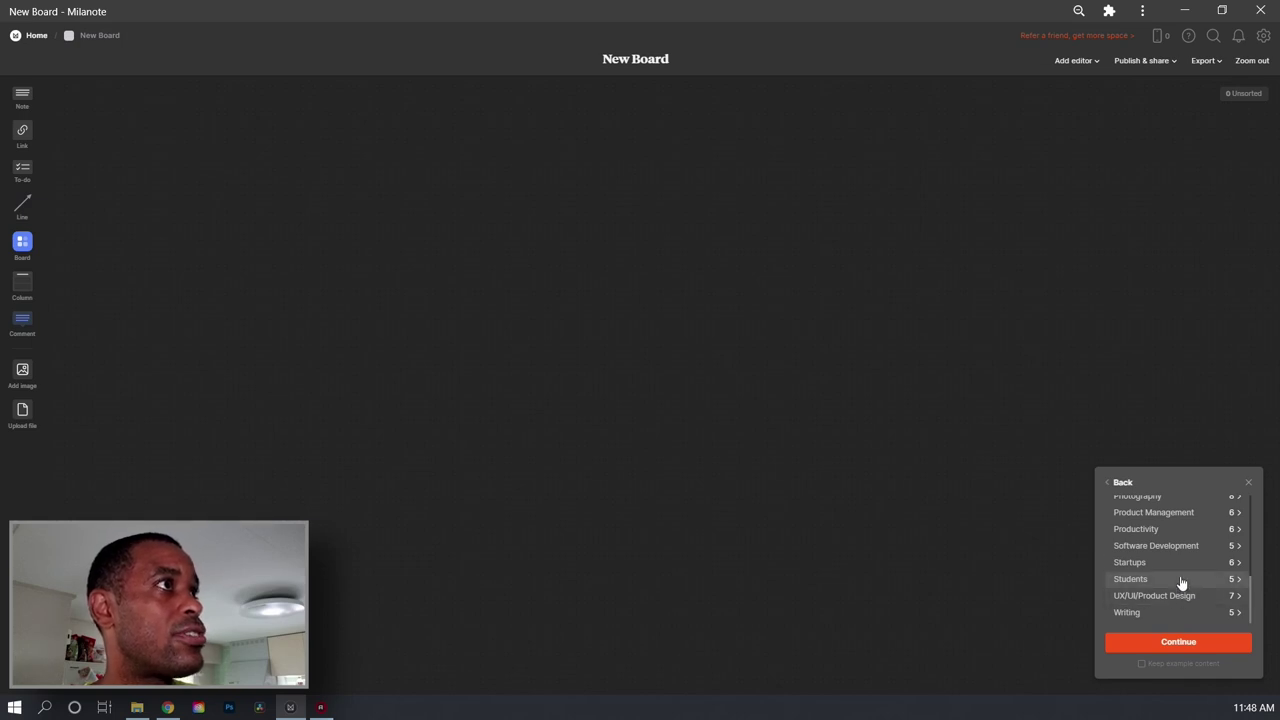
pyautogui.click(1180, 580)
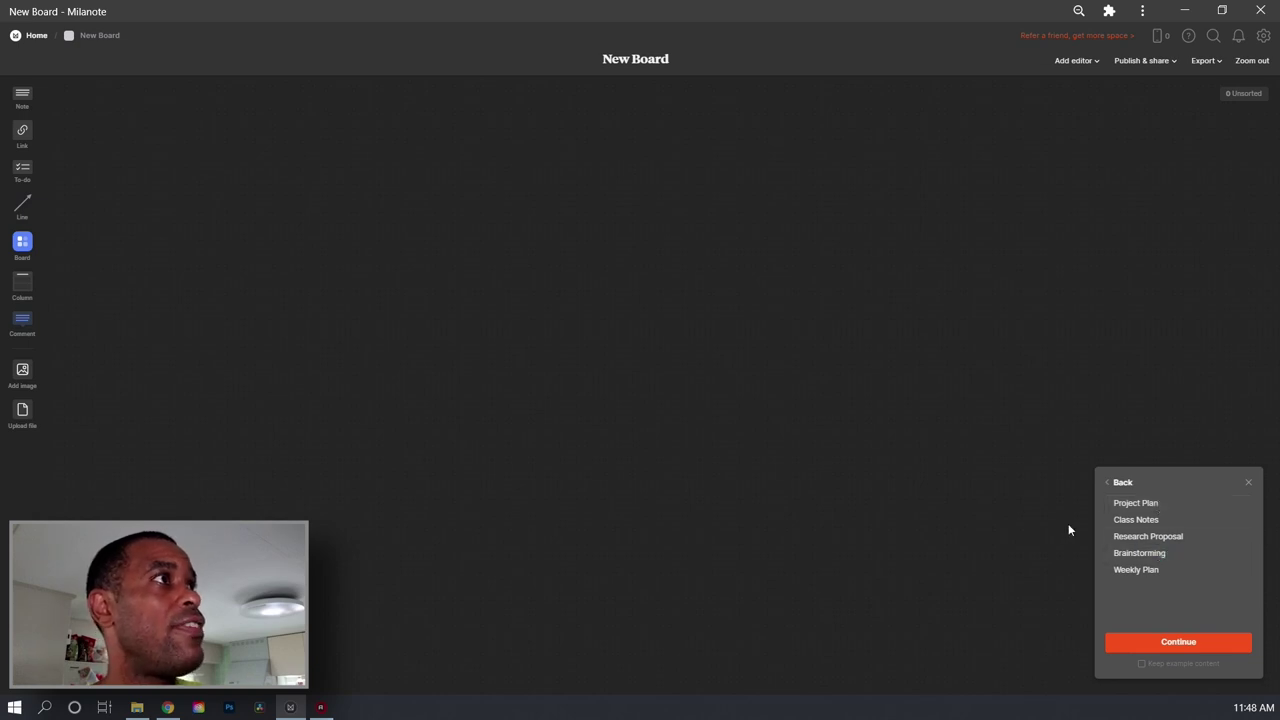
pyautogui.click(1132, 558)
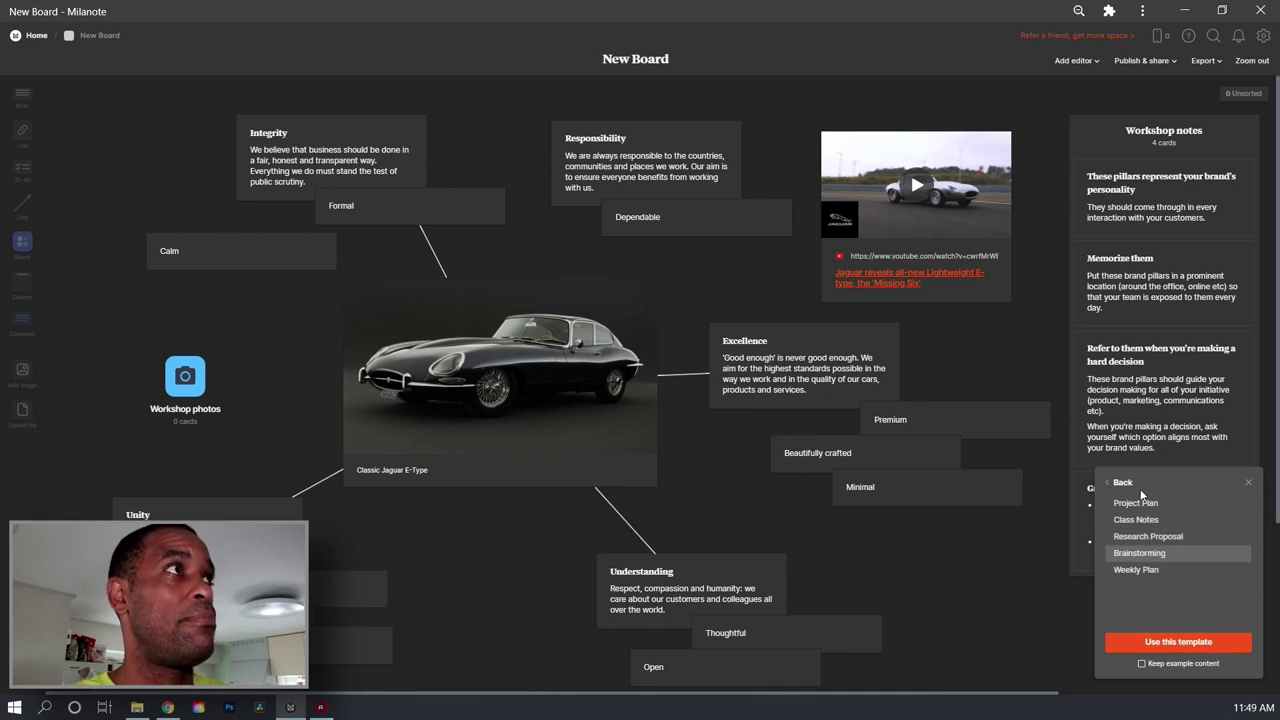
pyautogui.click(1108, 484)
pyautogui.click(1105, 482)
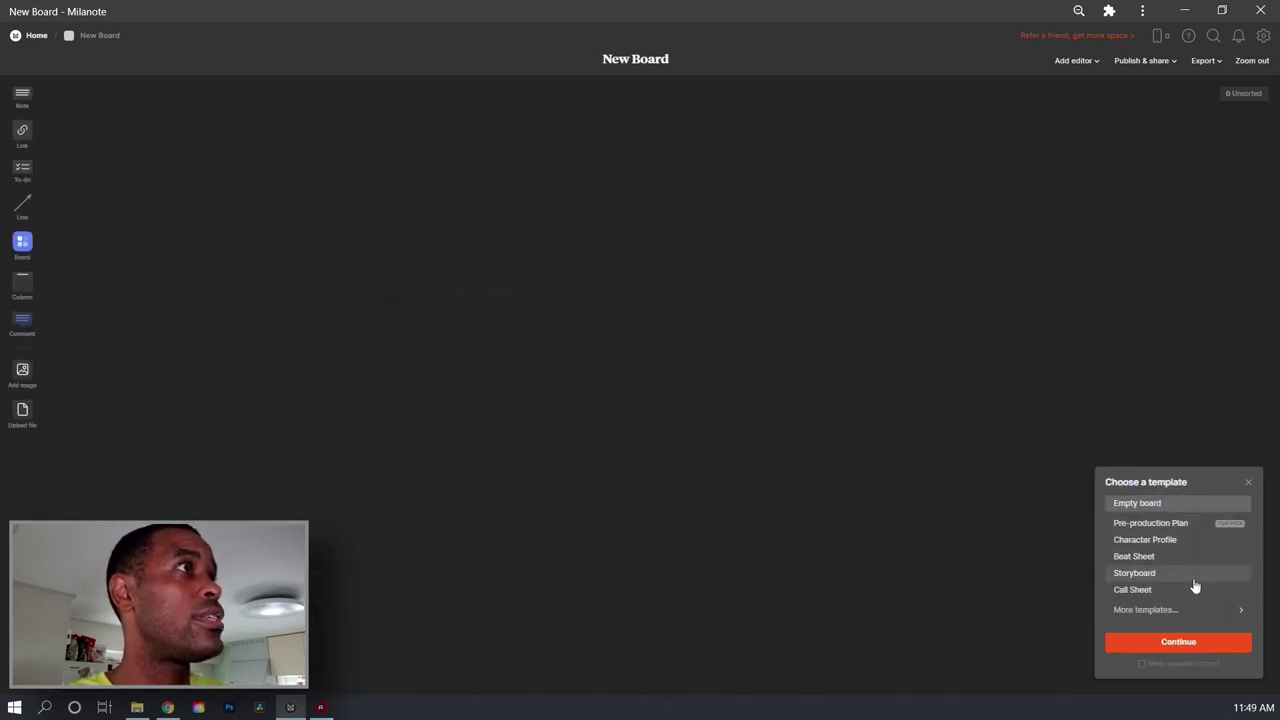
# Step: Preview the custom Video Outline template, close the chooser, and add a nested board
pyautogui.click(1185, 609)
pyautogui.click(1152, 505)
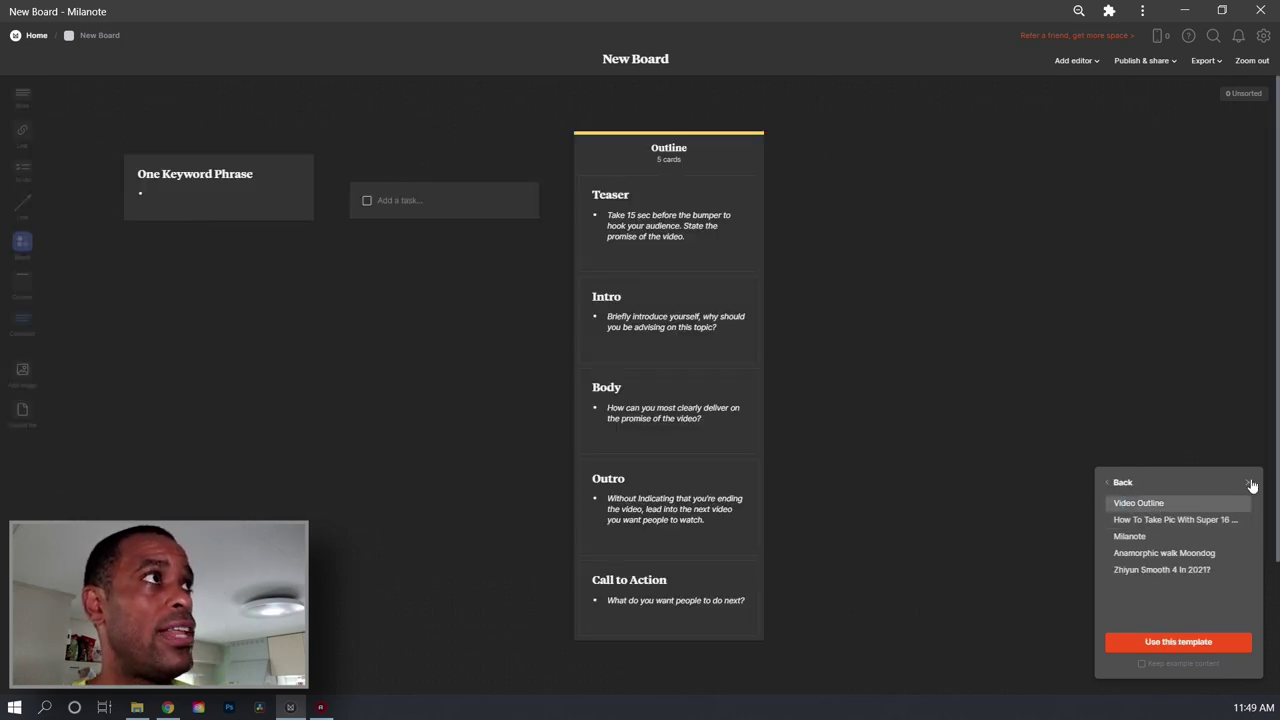
pyautogui.click(1248, 482)
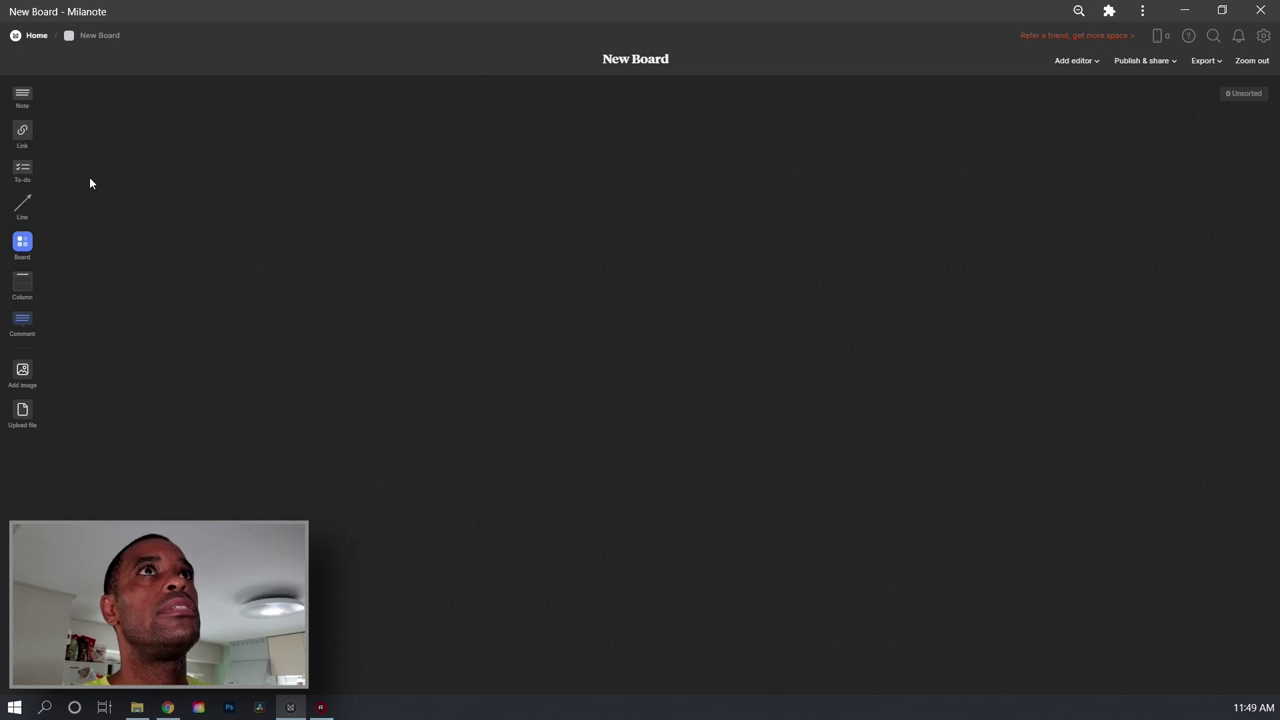
pyautogui.click(27, 240)
pyautogui.click(1152, 643)
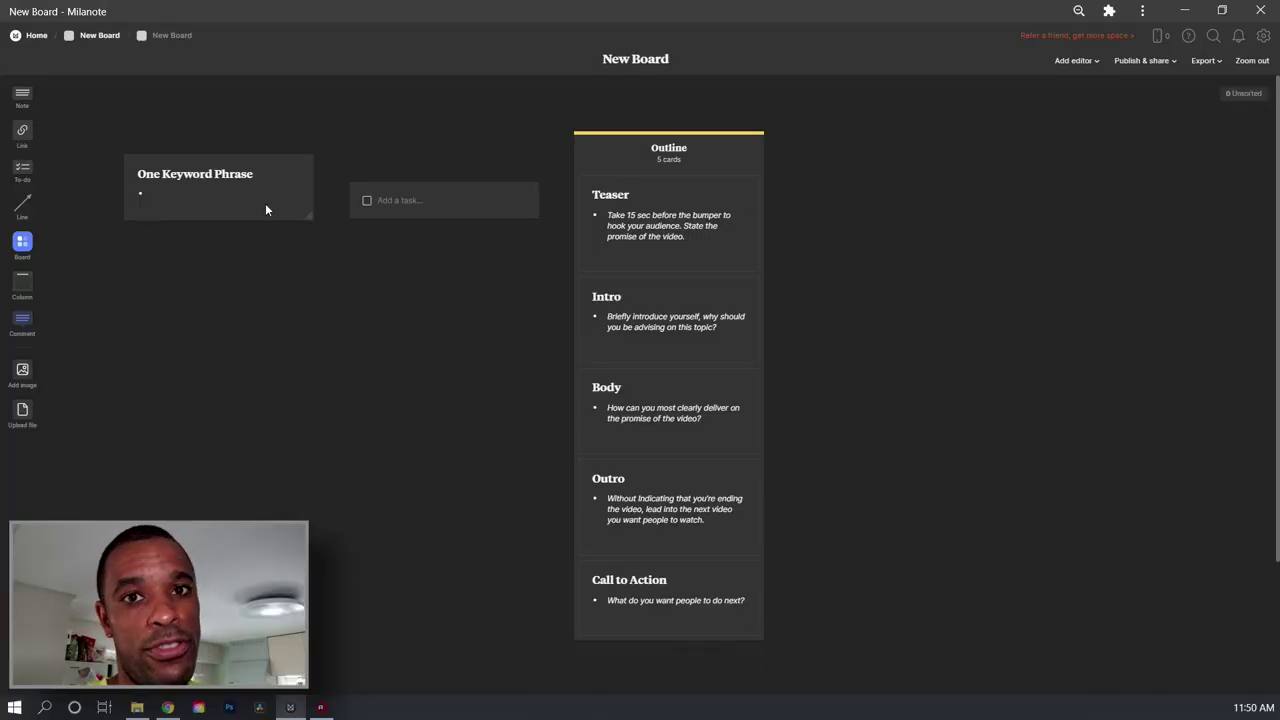
pyautogui.click(463, 213)
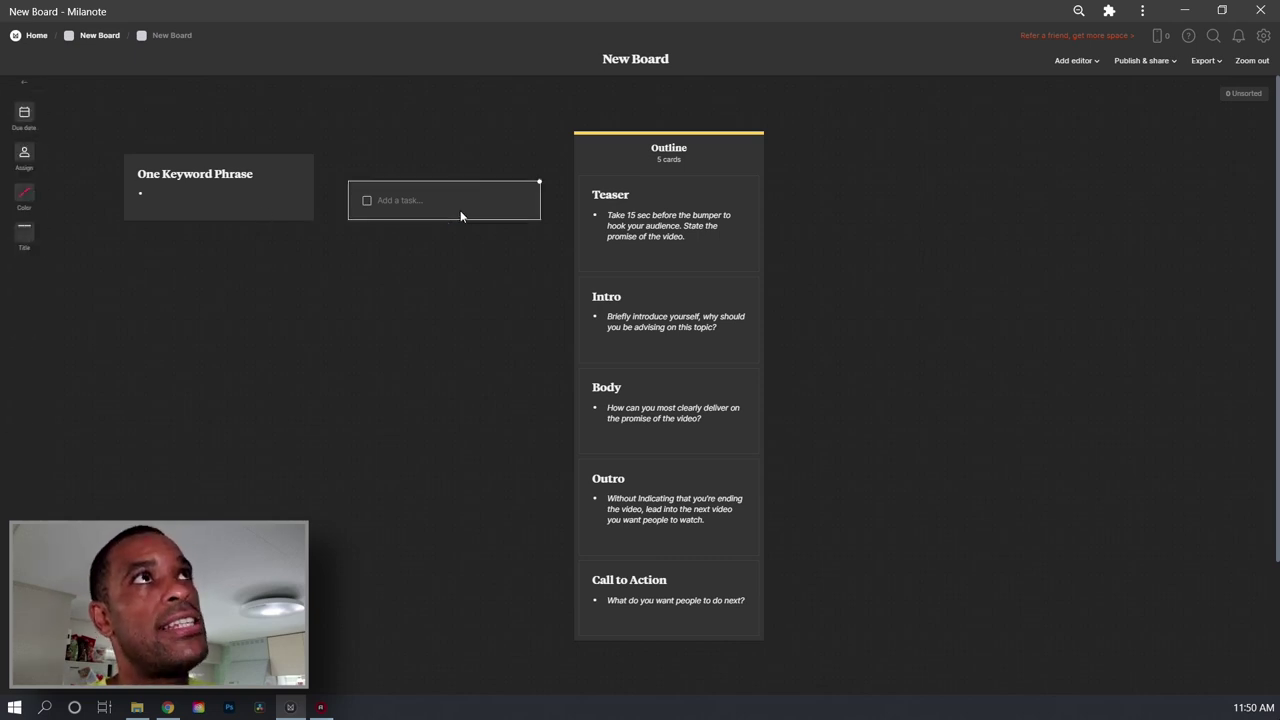
pyautogui.click(706, 168)
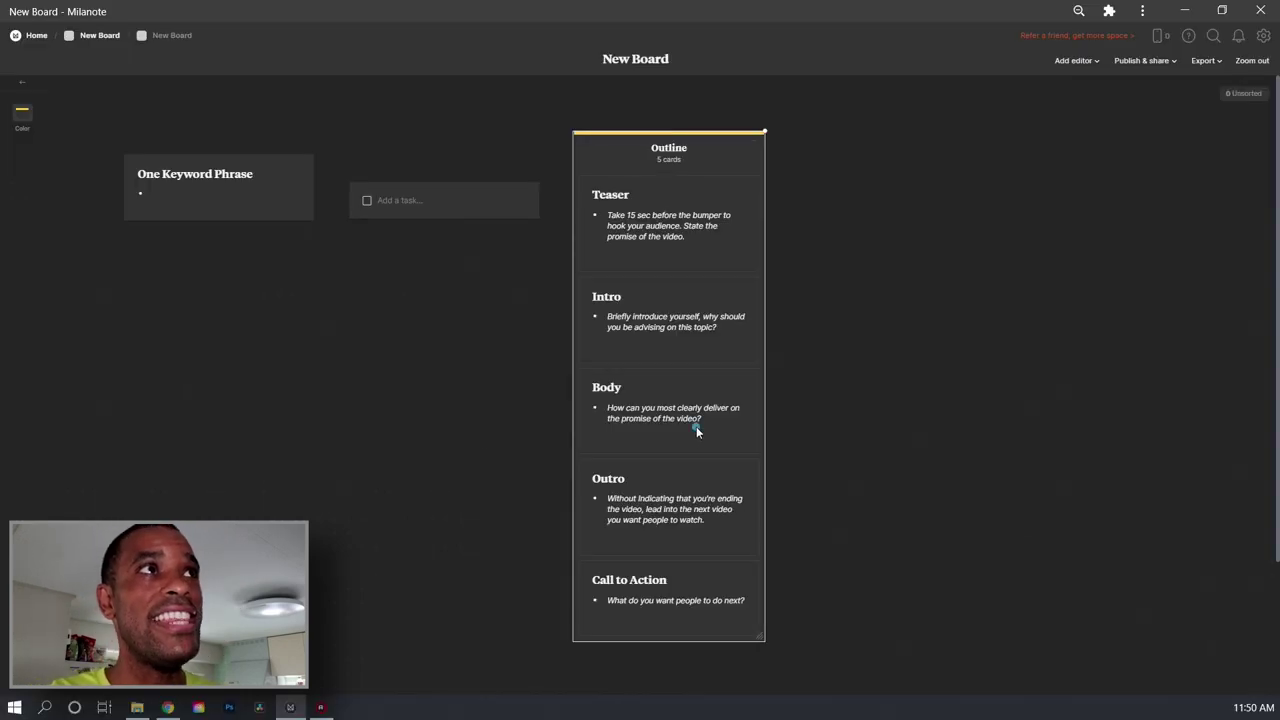
pyautogui.click(696, 426)
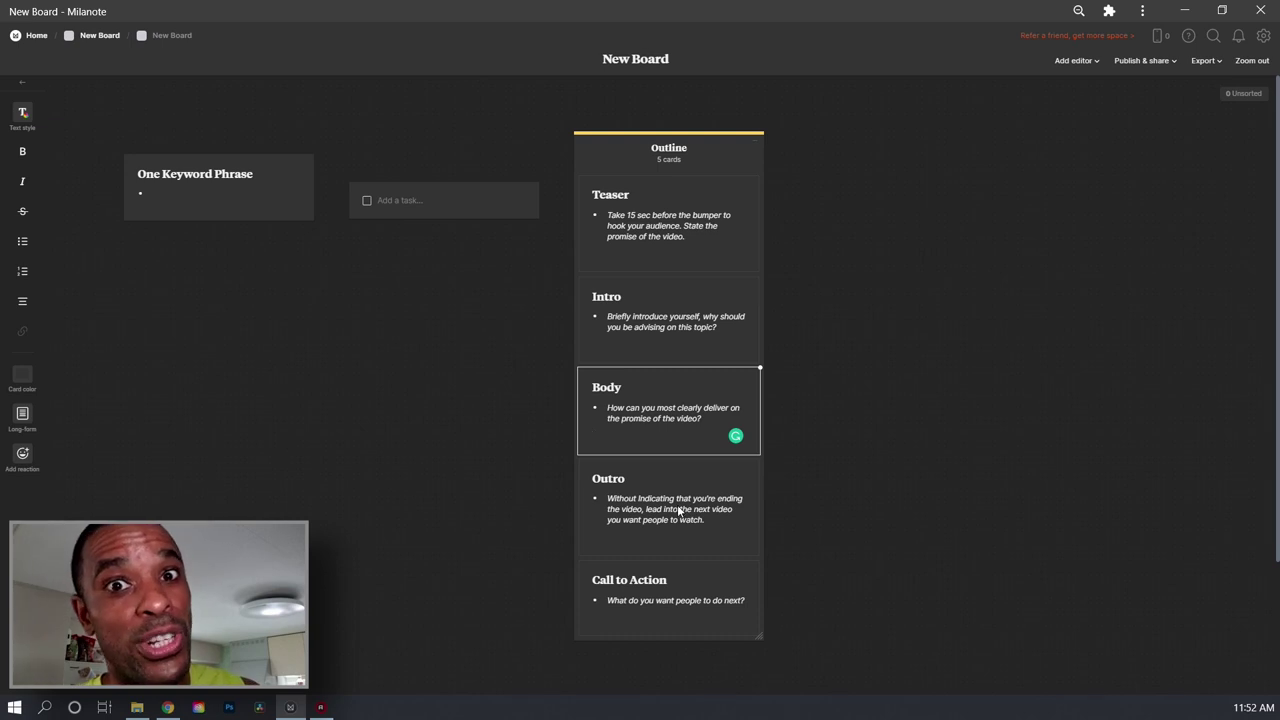
pyautogui.click(660, 605)
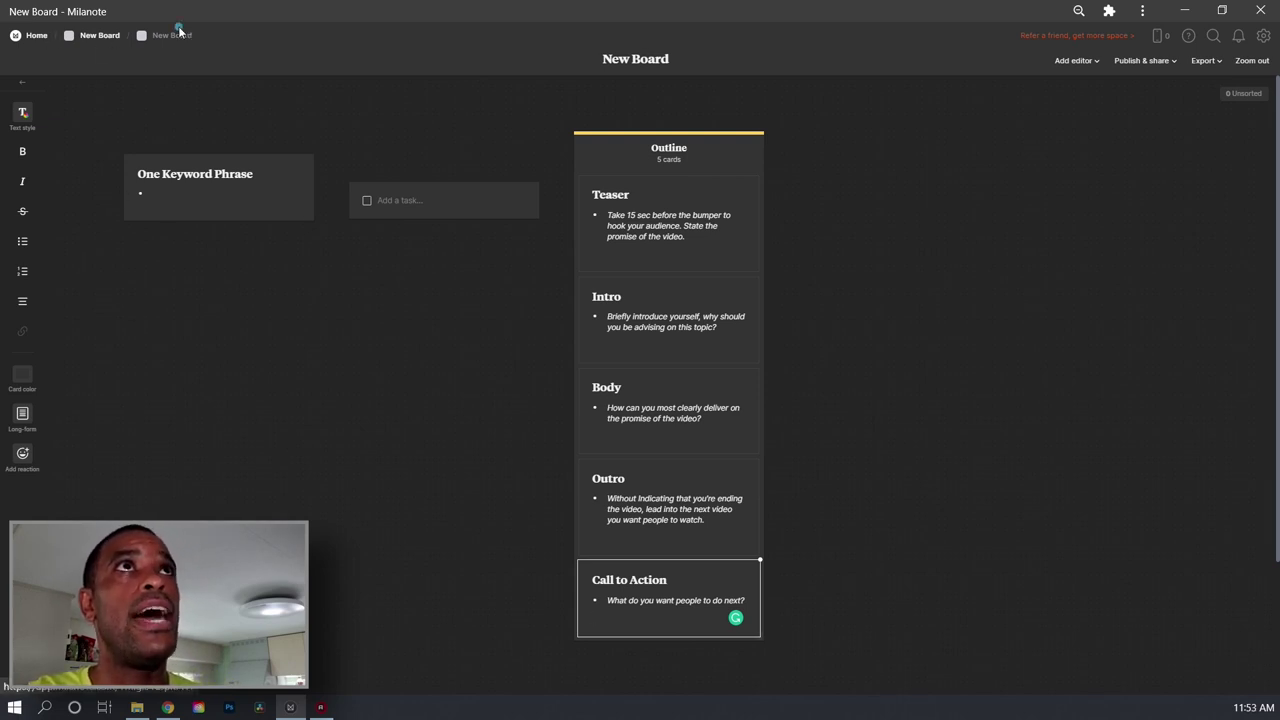
pyautogui.click(83, 38)
pyautogui.moveTo(403, 383); pyautogui.dragTo(172, 254)
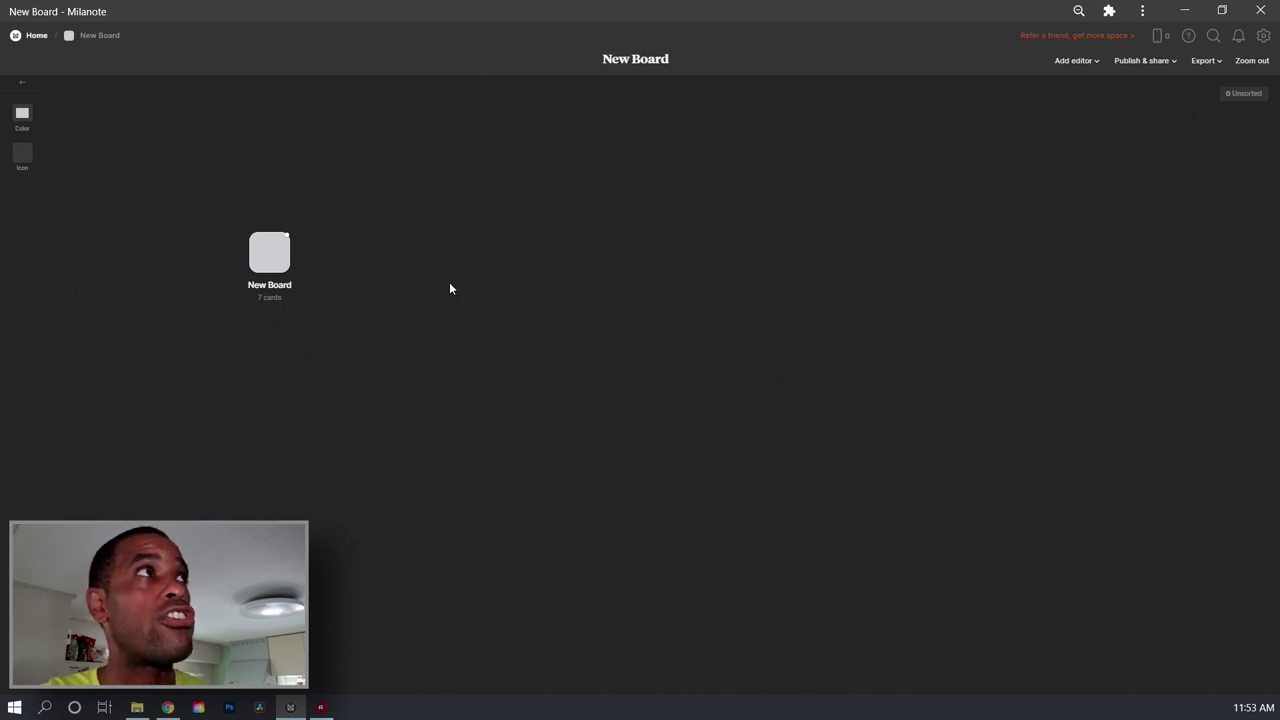
pyautogui.click(1066, 35)
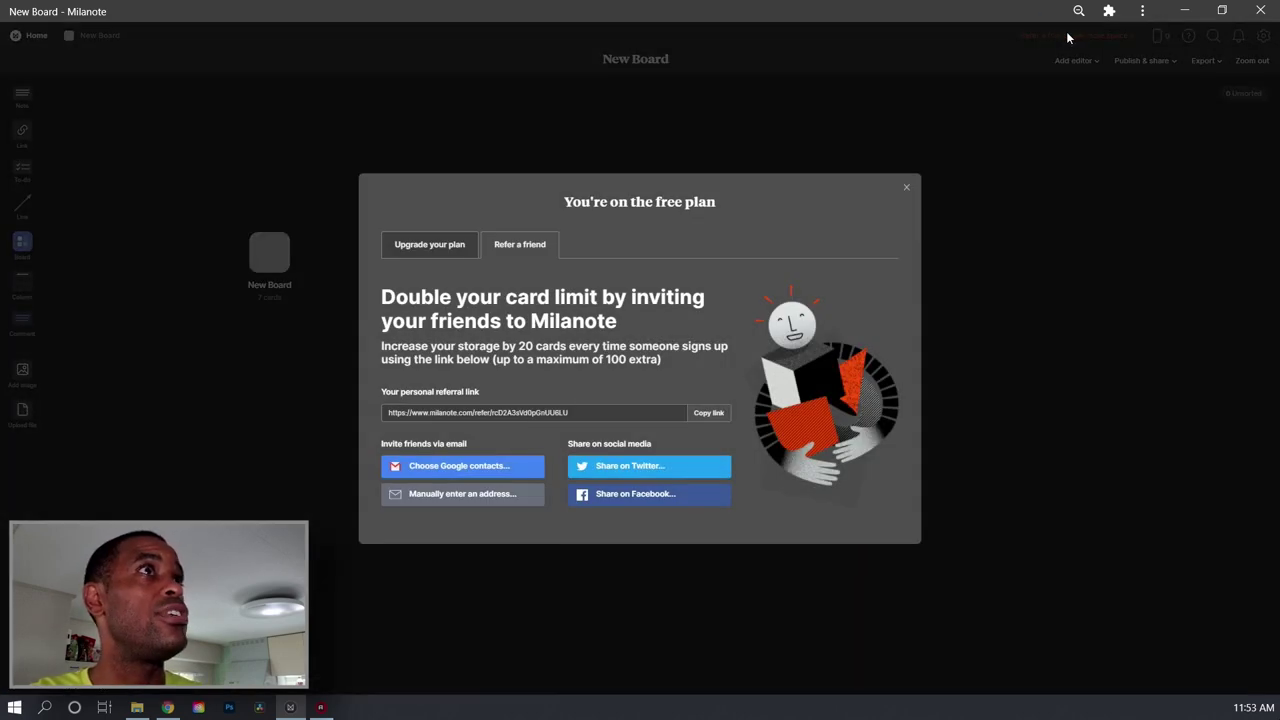
pyautogui.click(436, 245)
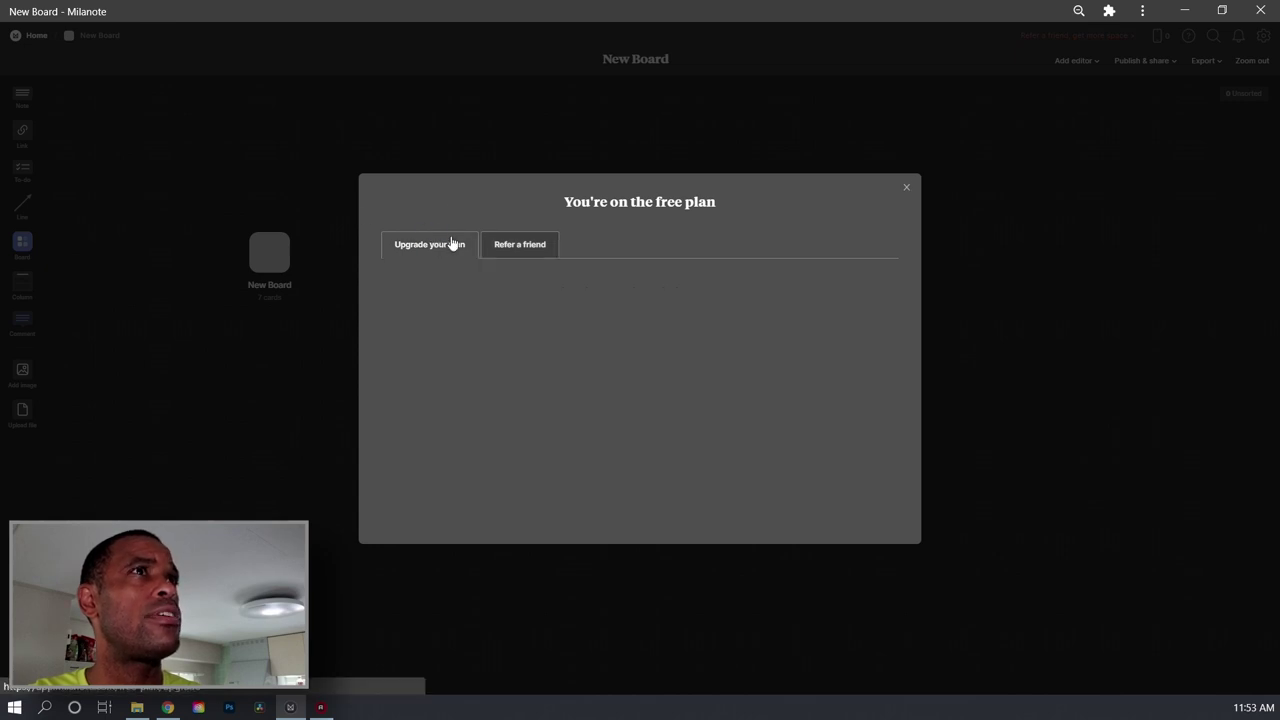
pyautogui.click(514, 244)
pyautogui.click(1238, 38)
pyautogui.click(1260, 38)
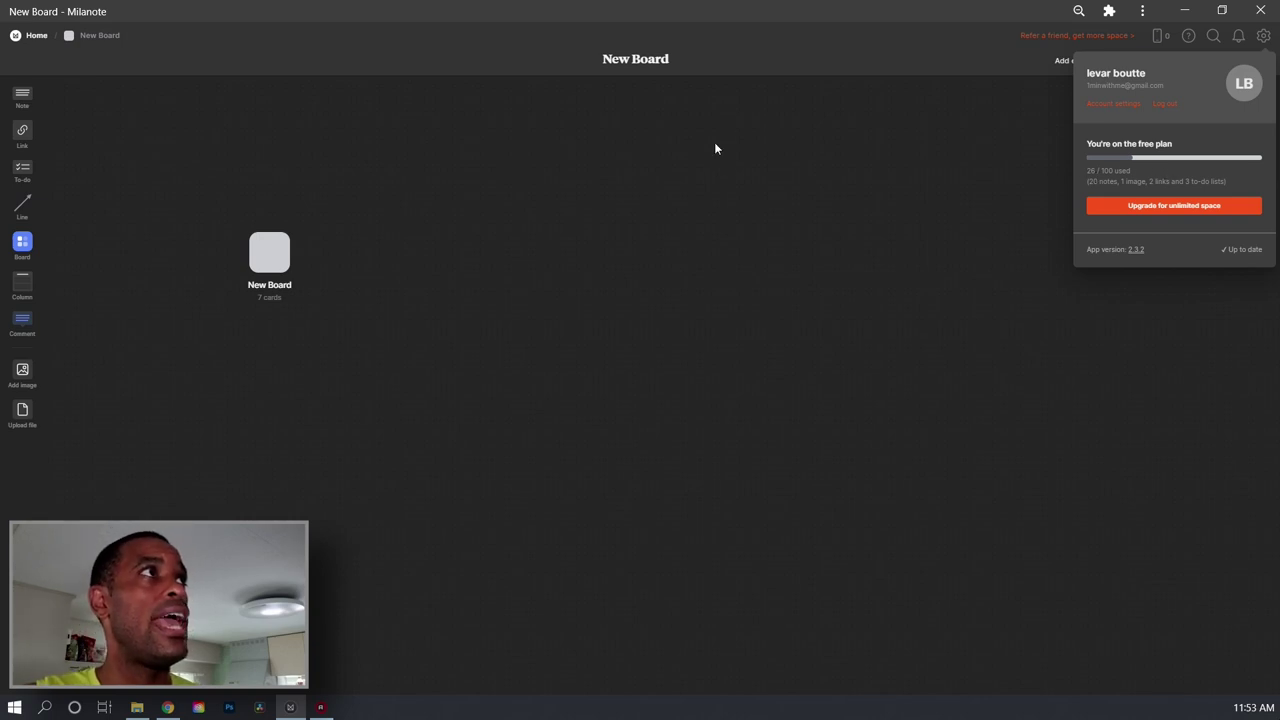
pyautogui.click(789, 289)
pyautogui.click(280, 262)
pyautogui.click(280, 262)
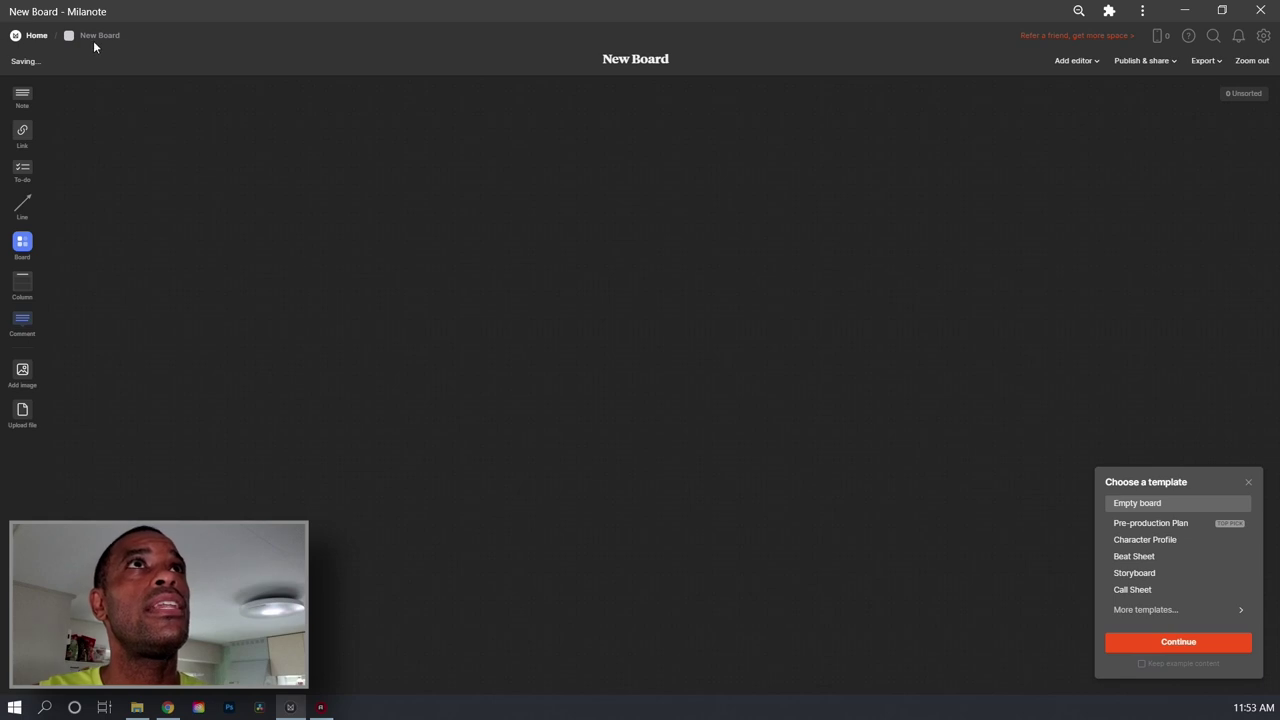
pyautogui.click(30, 36)
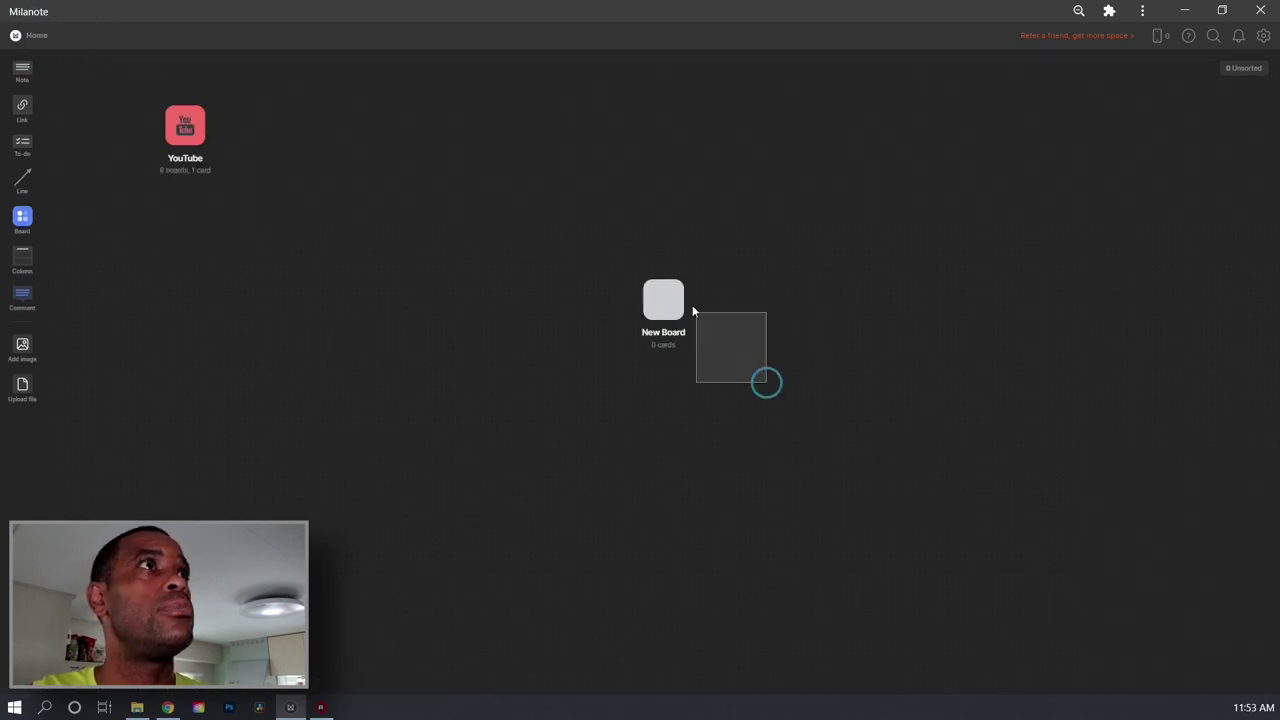
pyautogui.moveTo(657, 291); pyautogui.dragTo(563, 257)
pyautogui.press('Delete')
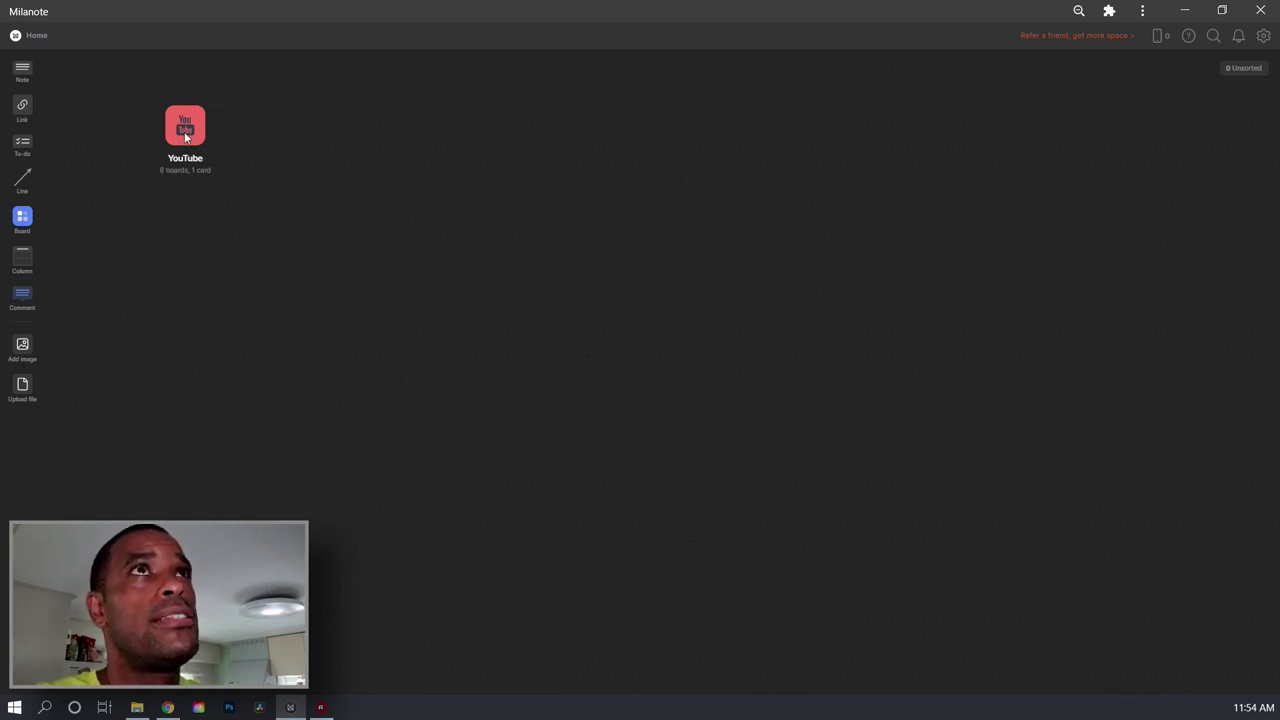
# Step: In the YouTube board, preview the Video Outline template board and come back
pyautogui.click(185, 137)
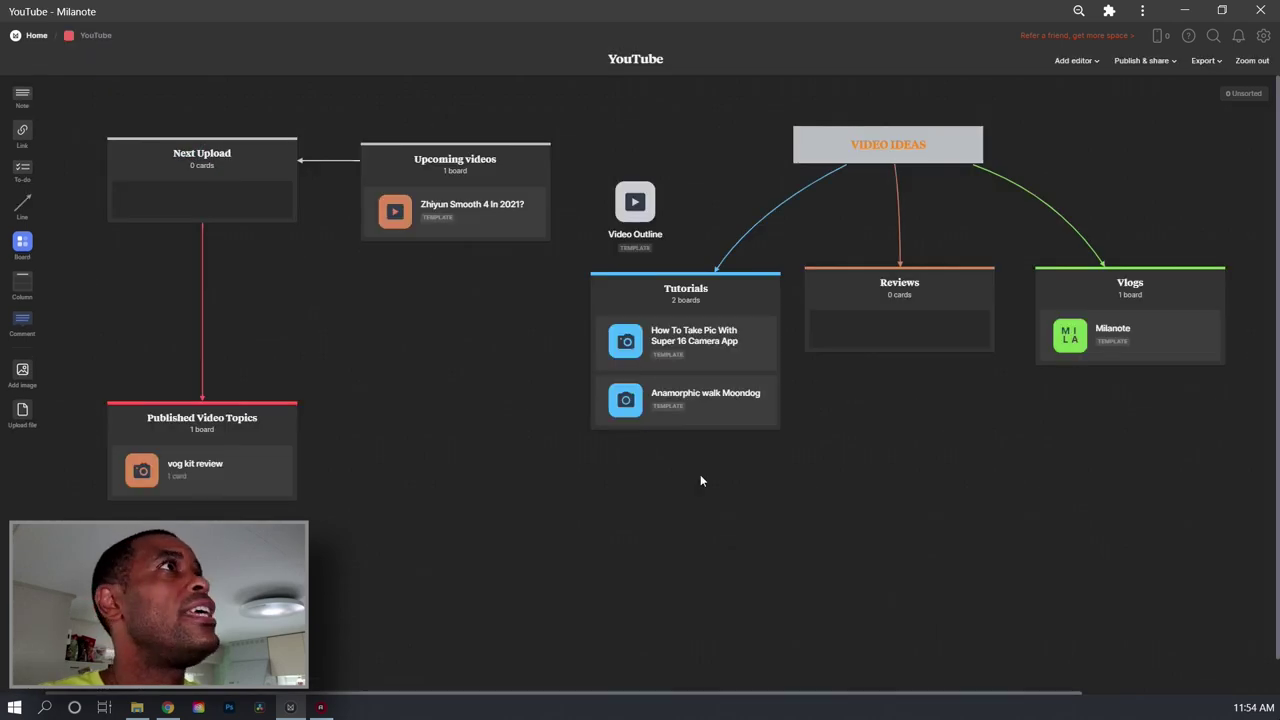
pyautogui.hscroll(2, 755, 497)
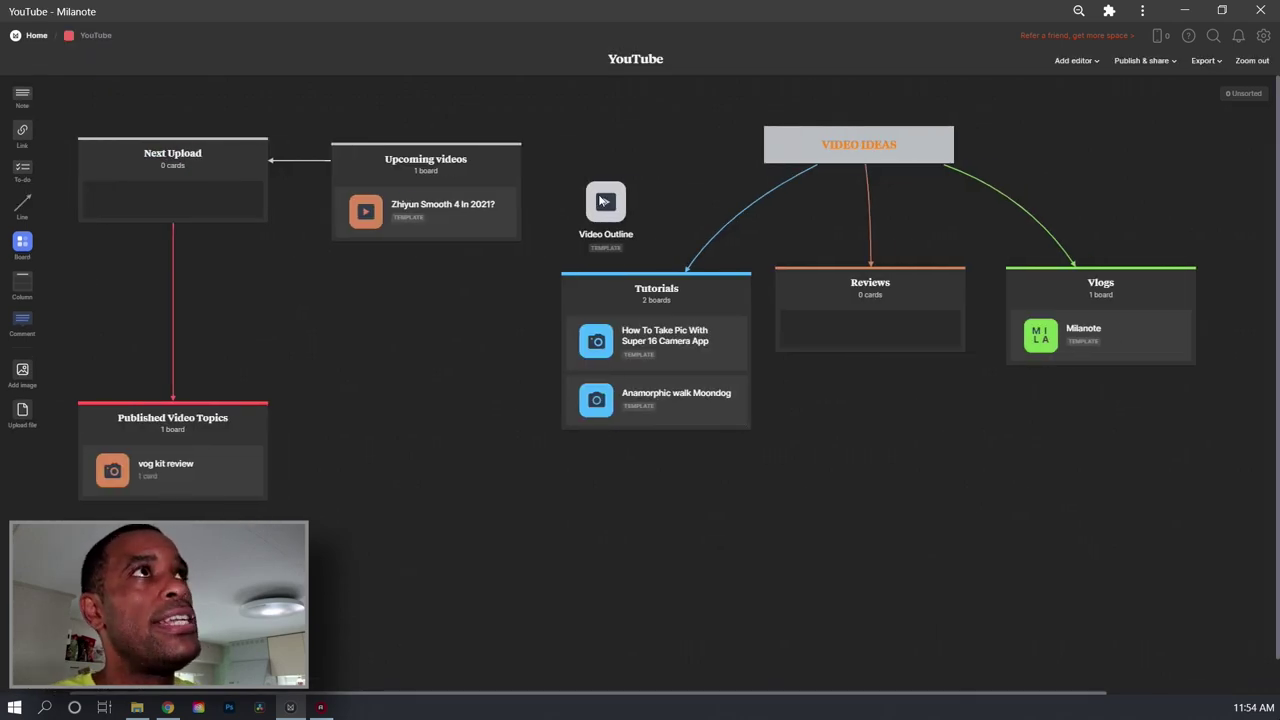
pyautogui.click(612, 208)
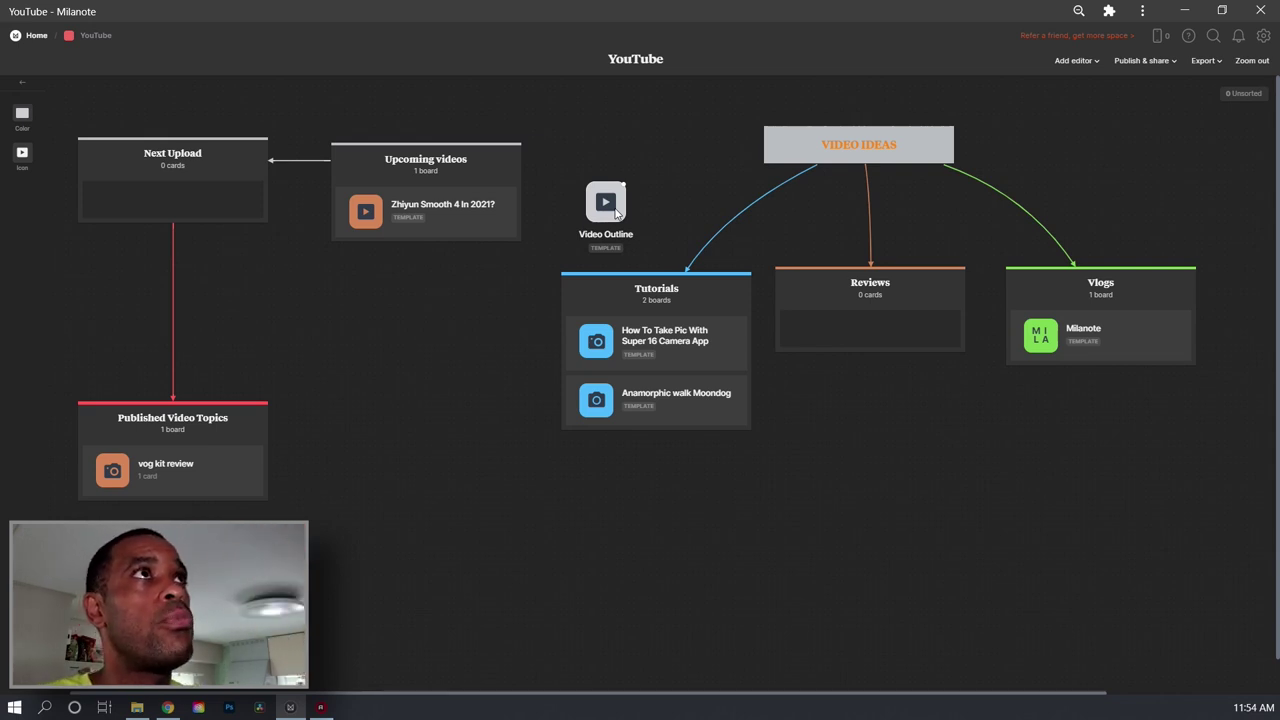
pyautogui.doubleClick(612, 206)
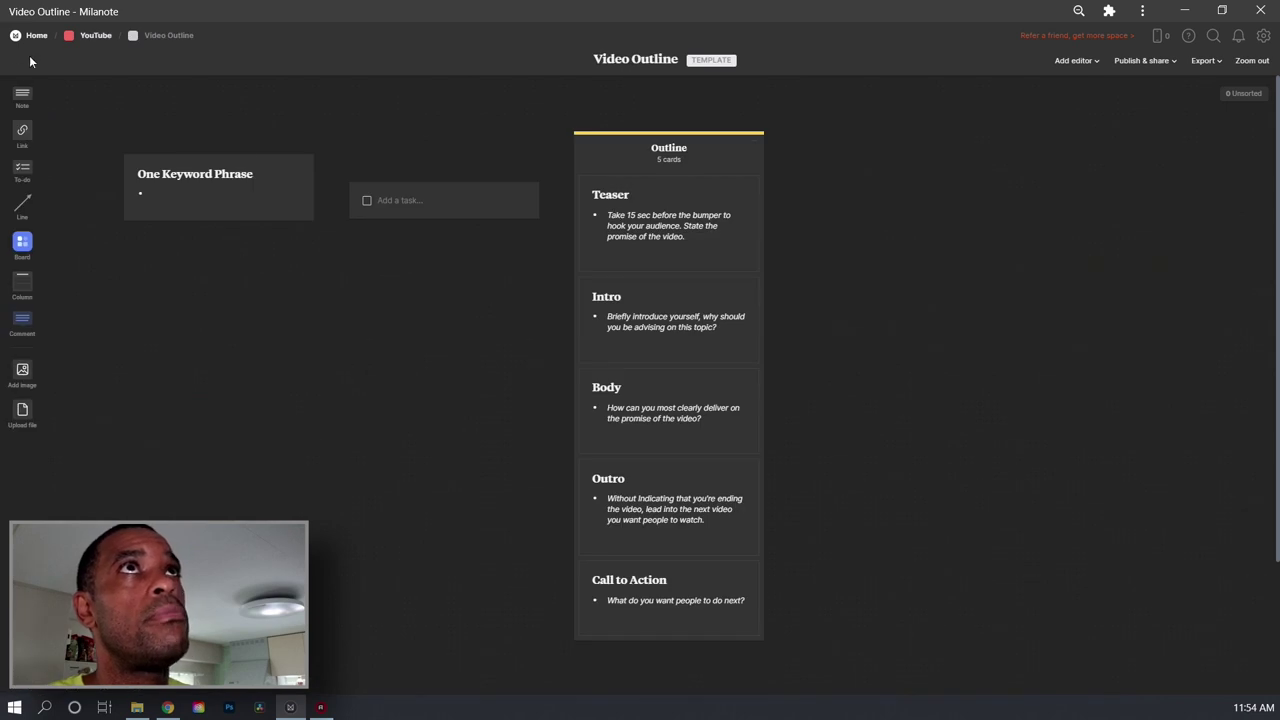
pyautogui.click(95, 38)
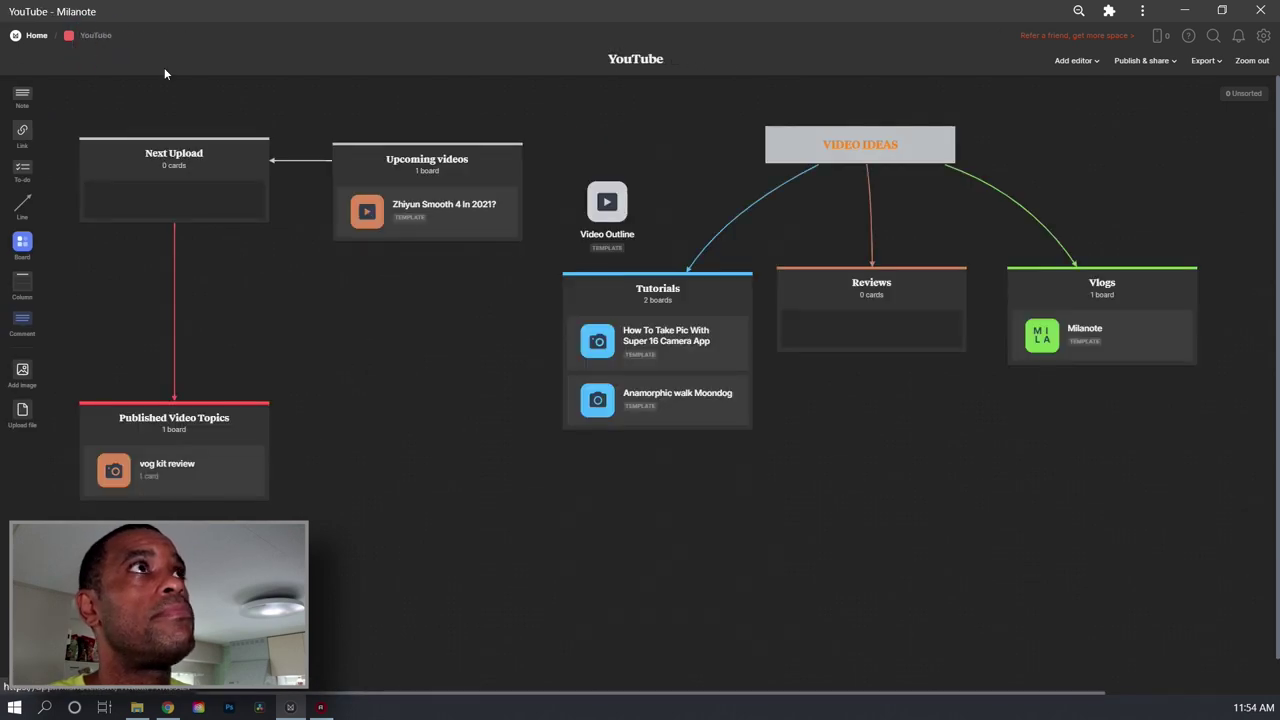
# Step: Duplicate the Video Outline card, place the copy below Reviews, and rename it mcpro
pyautogui.click(610, 210)
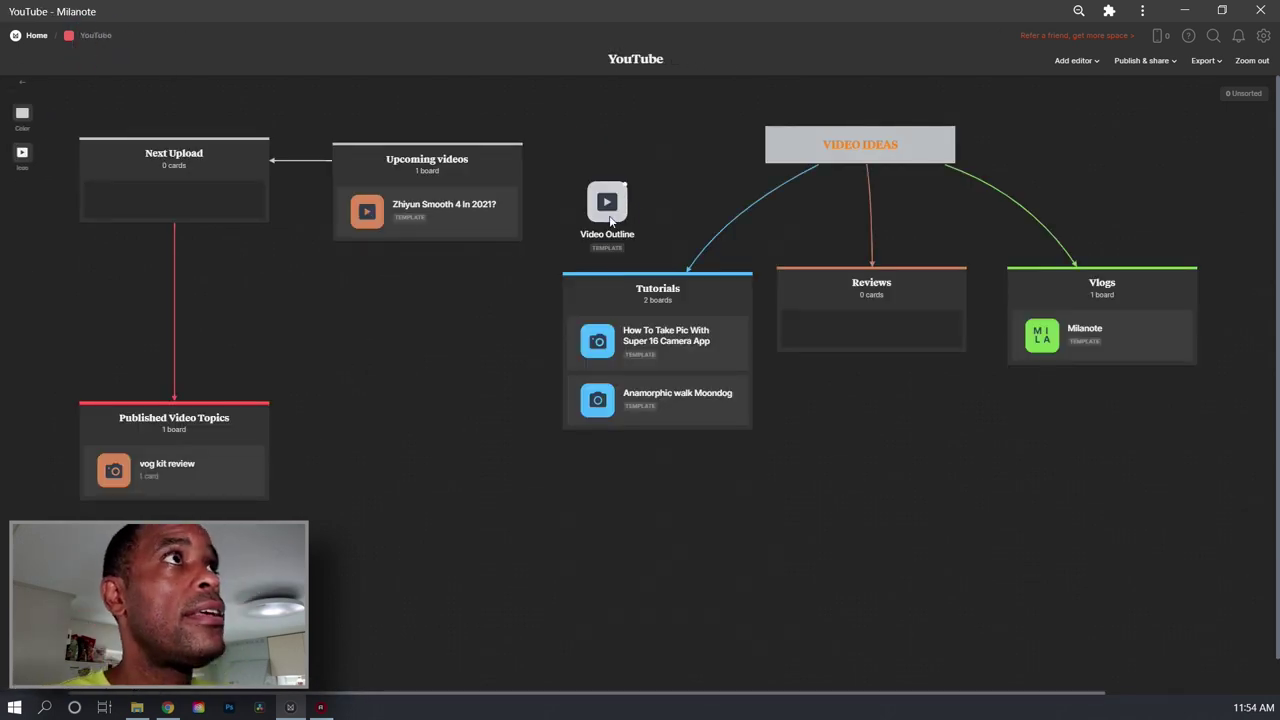
pyautogui.click(858, 582)
pyautogui.hotkey('ctrl', 'v')
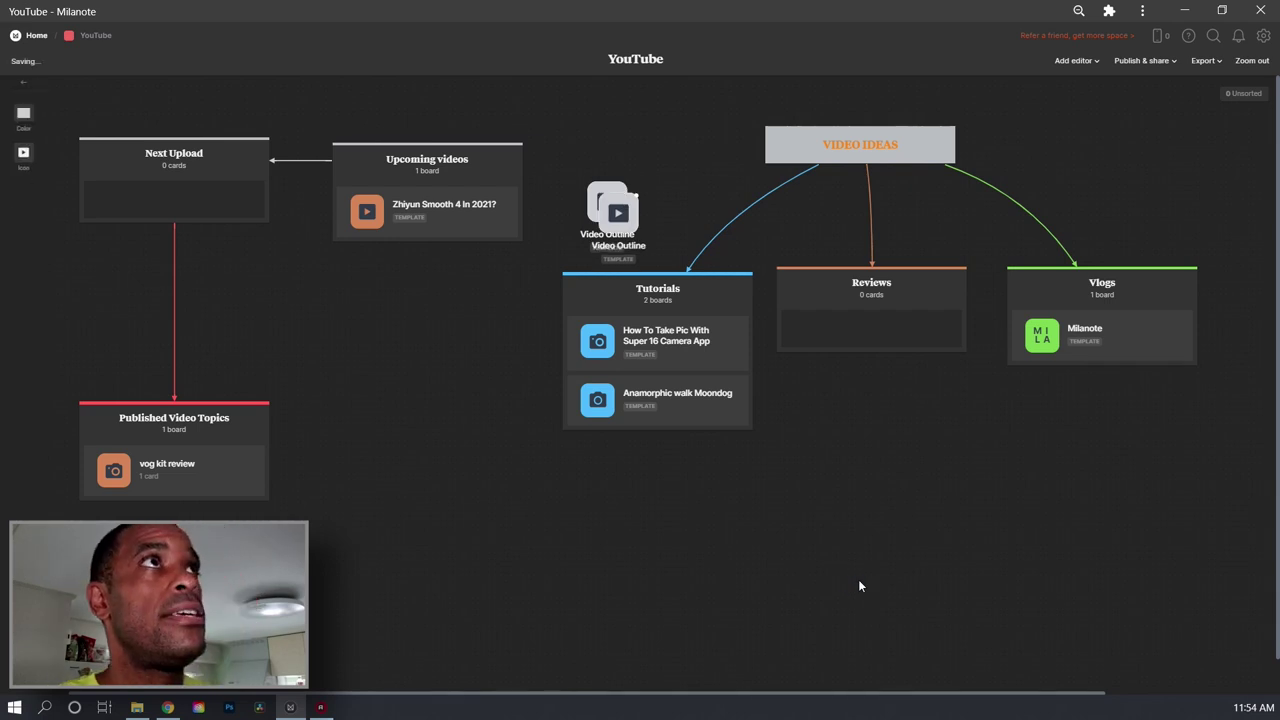
pyautogui.moveTo(636, 240); pyautogui.dragTo(880, 488)
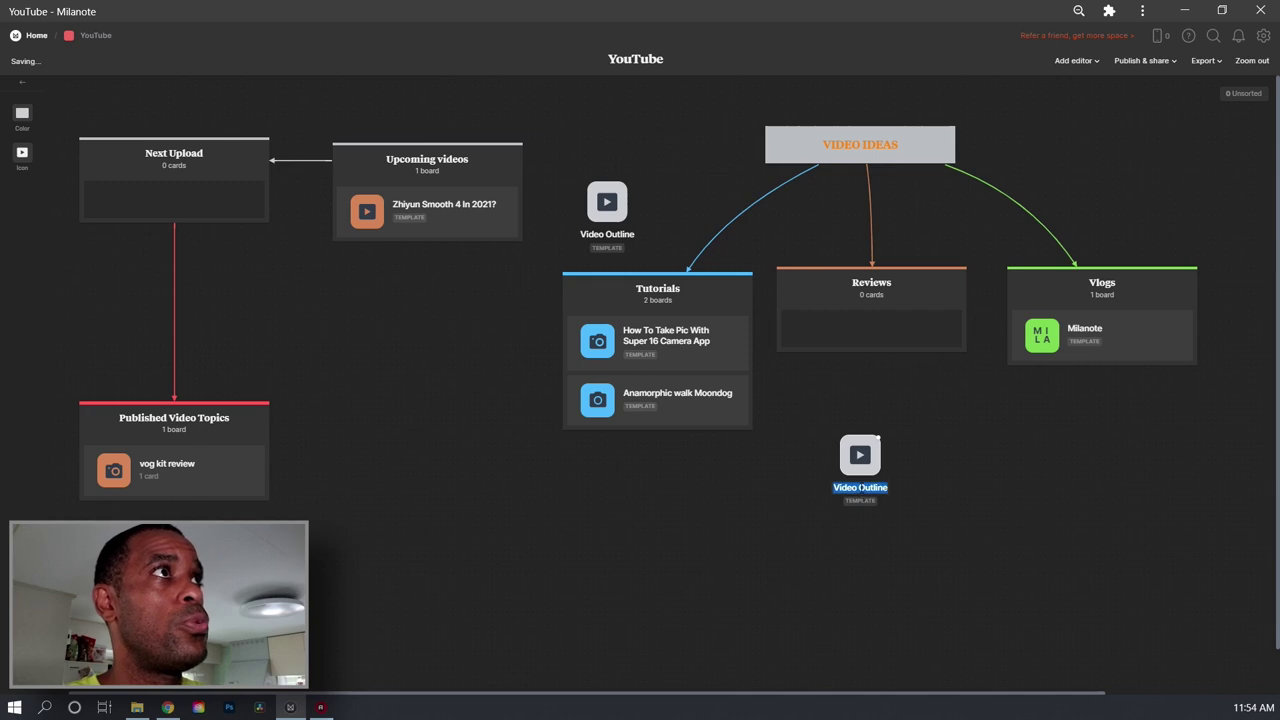
pyautogui.doubleClick(862, 488)
pyautogui.tripleClick(848, 486)
pyautogui.write('med')
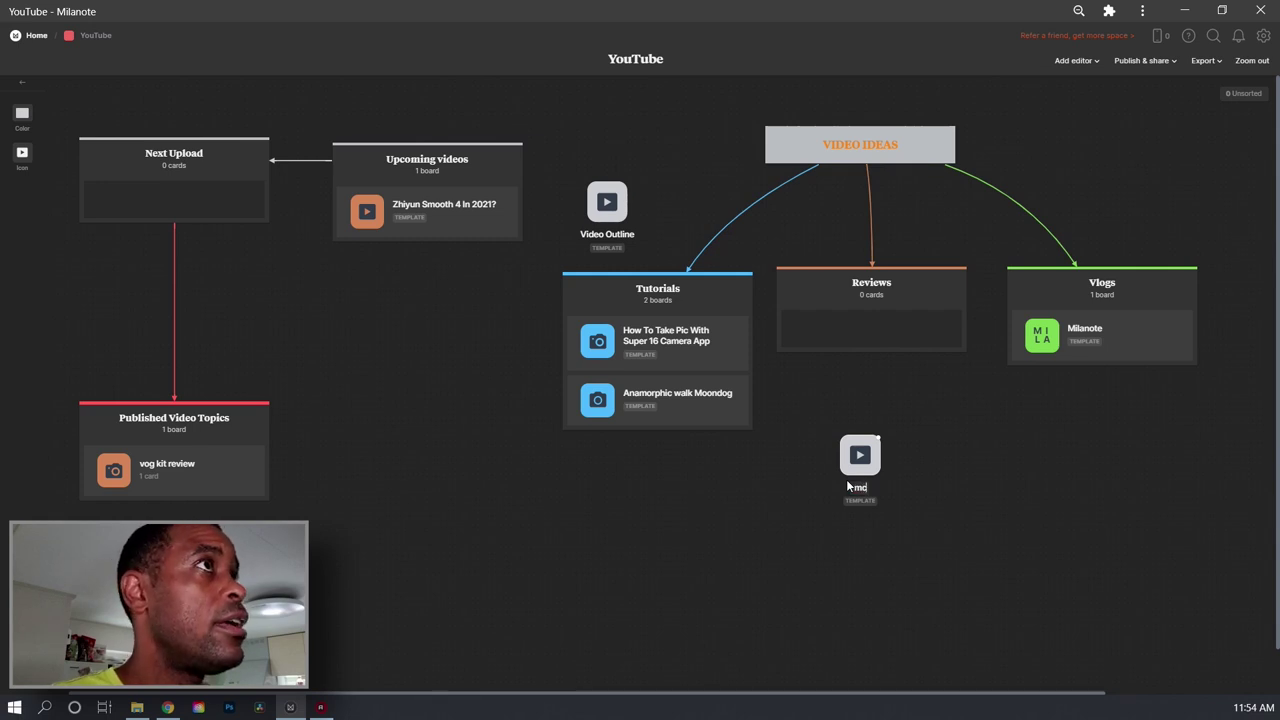
pyautogui.press('Escape')
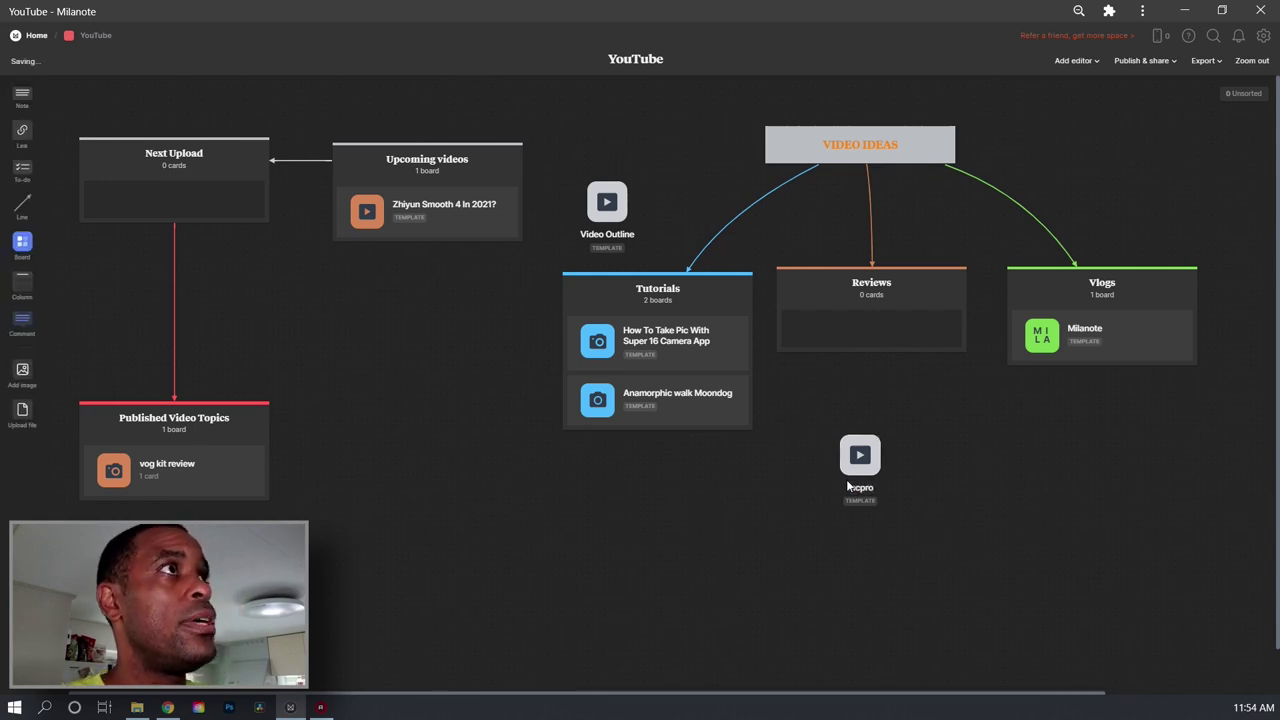
# Step: Colour the mcpro card orange, give it the MCP icon, and nudge it up
pyautogui.rightClick(876, 460)
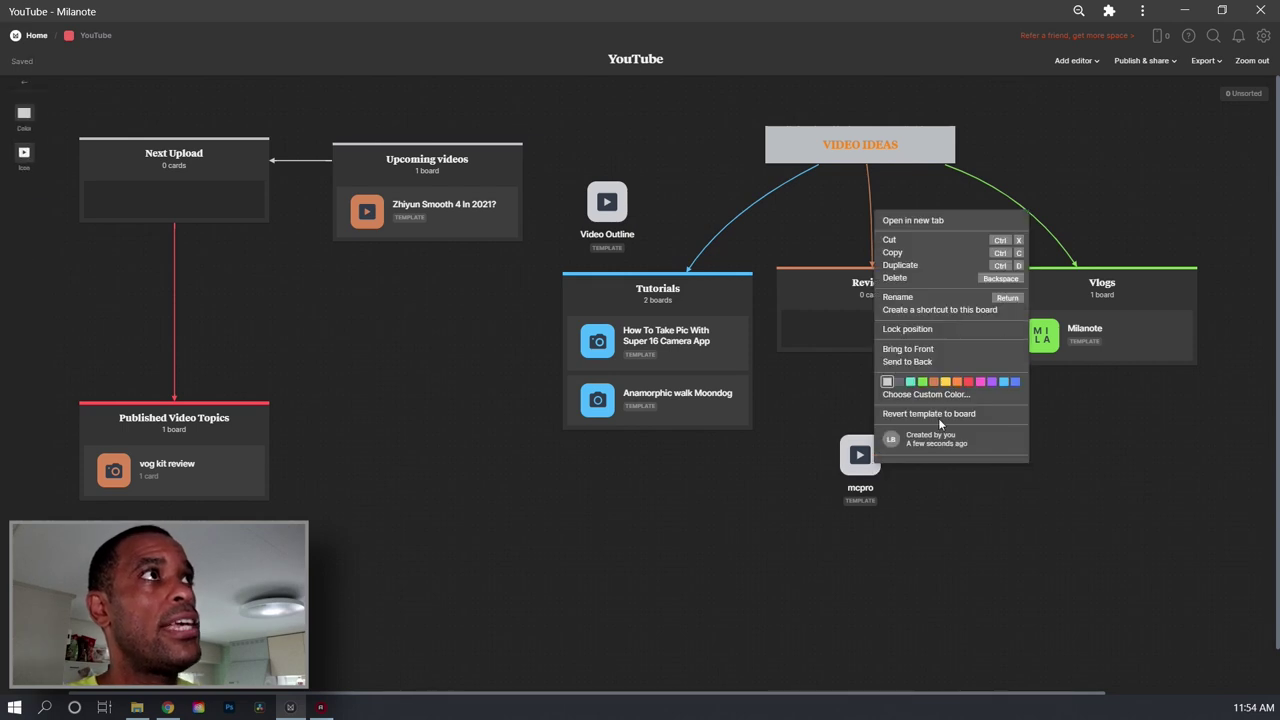
pyautogui.click(966, 382)
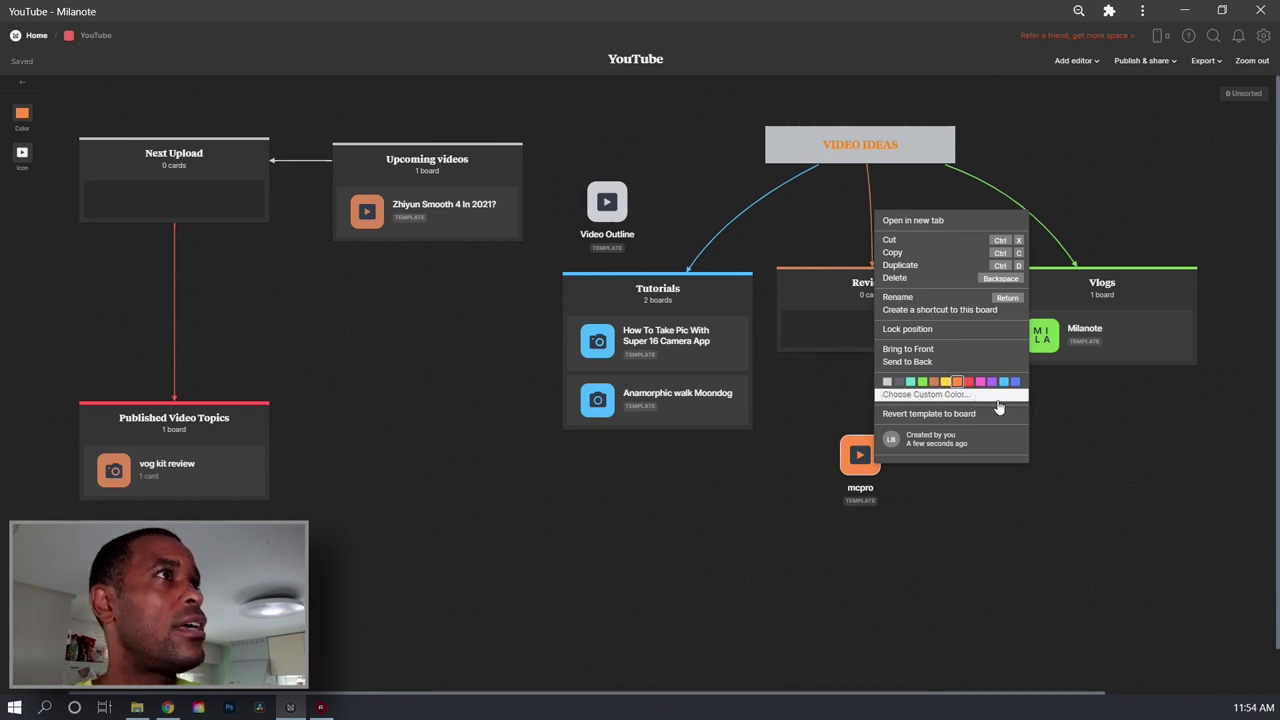
pyautogui.click(1087, 475)
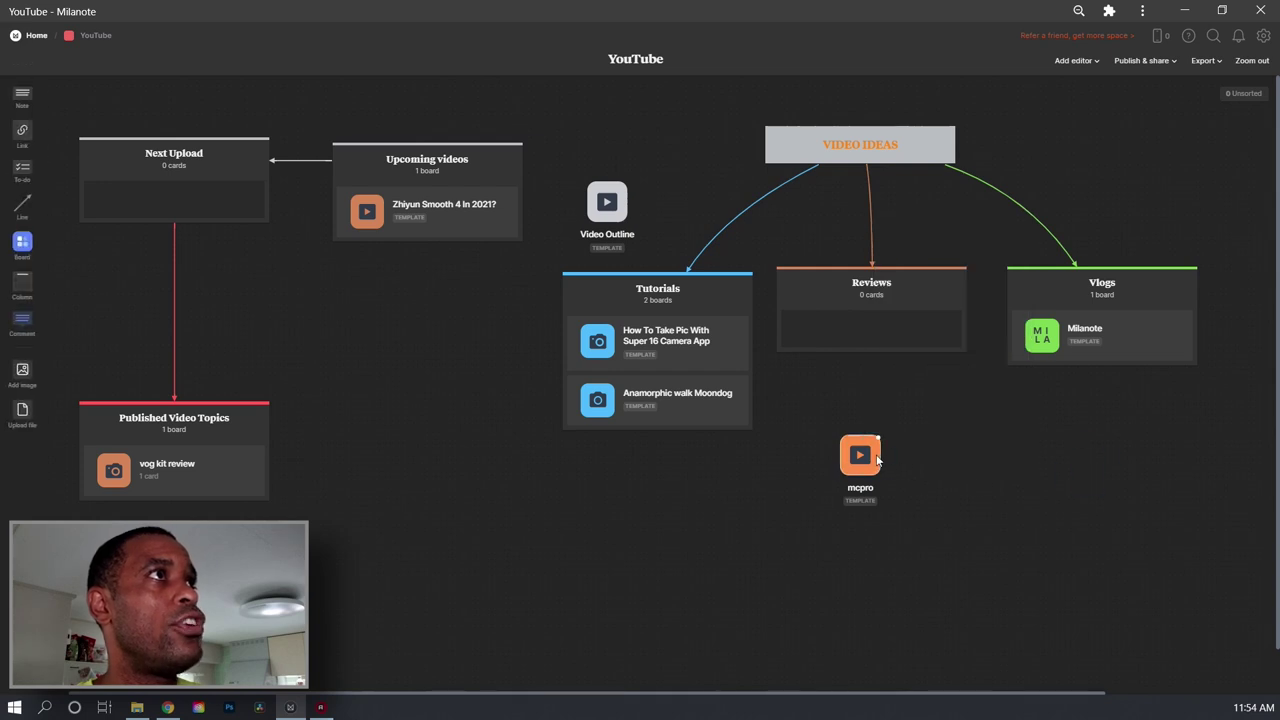
pyautogui.click(871, 452)
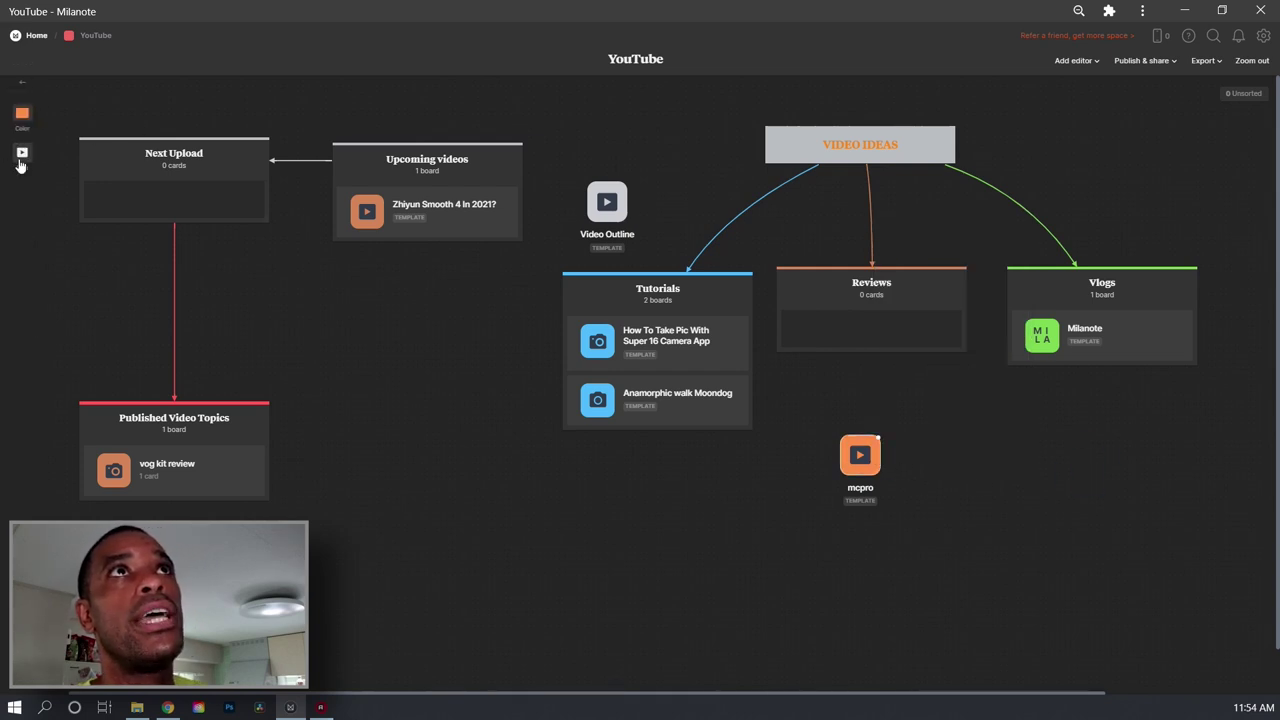
pyautogui.click(21, 157)
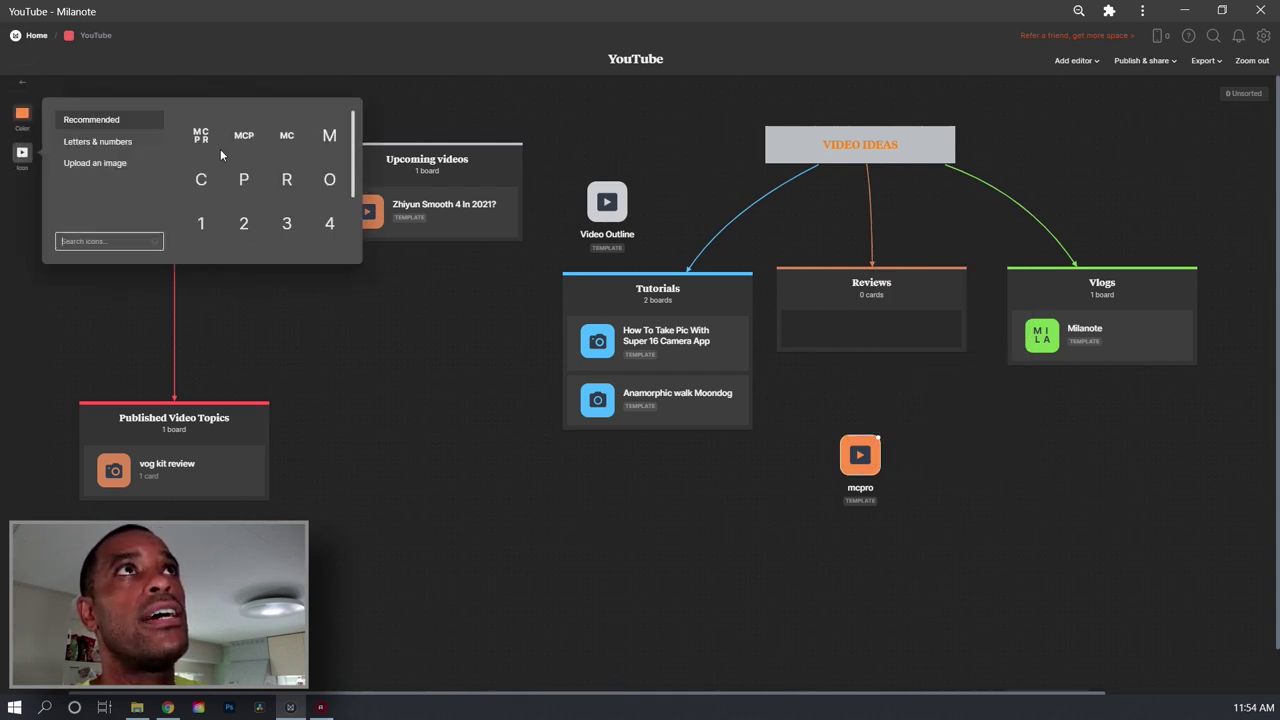
pyautogui.click(243, 135)
pyautogui.click(802, 585)
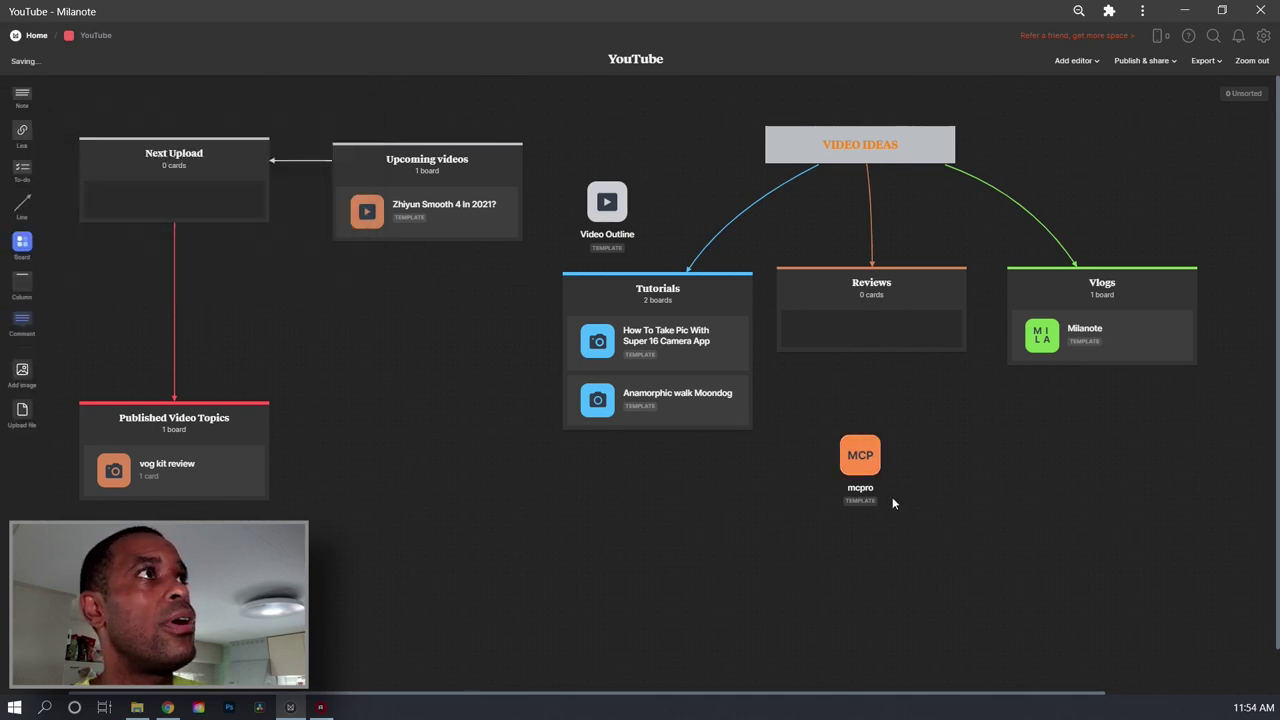
pyautogui.moveTo(866, 455); pyautogui.dragTo(857, 414)
# Step: Select all of the Video Outline board's contents to fill the mcpro board
pyautogui.click(855, 414)
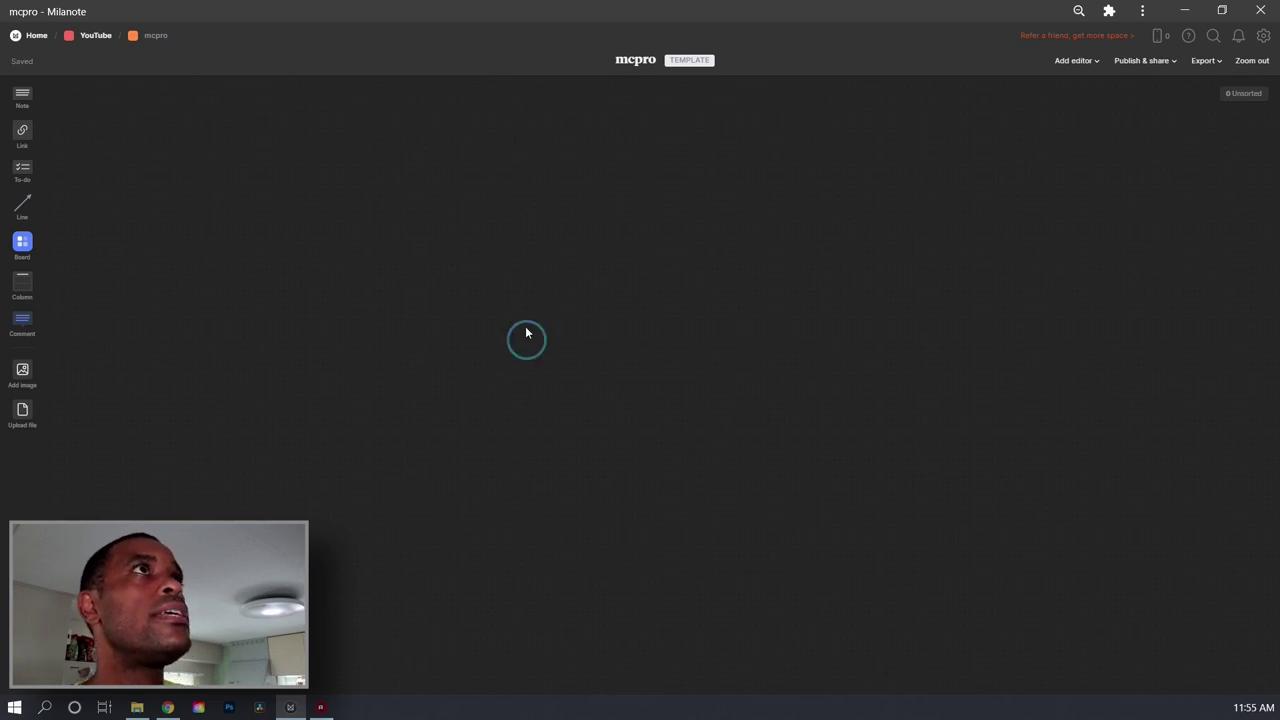
pyautogui.click(93, 35)
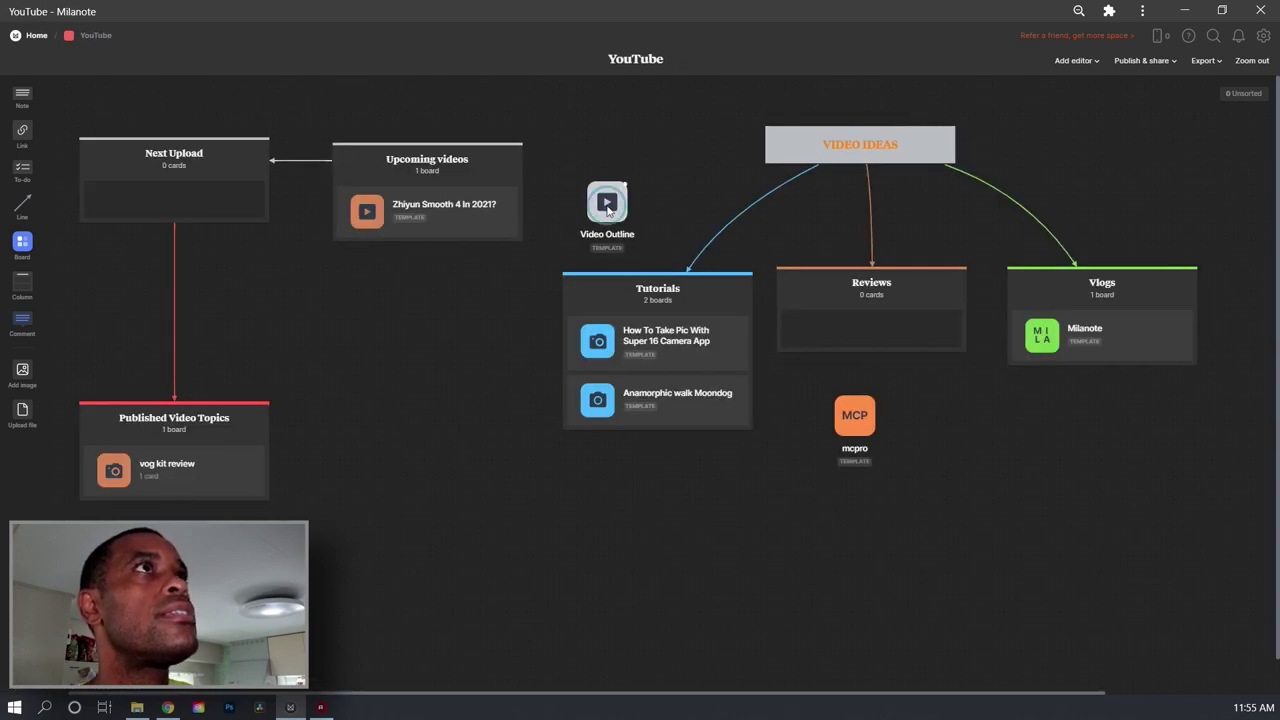
pyautogui.click(607, 205)
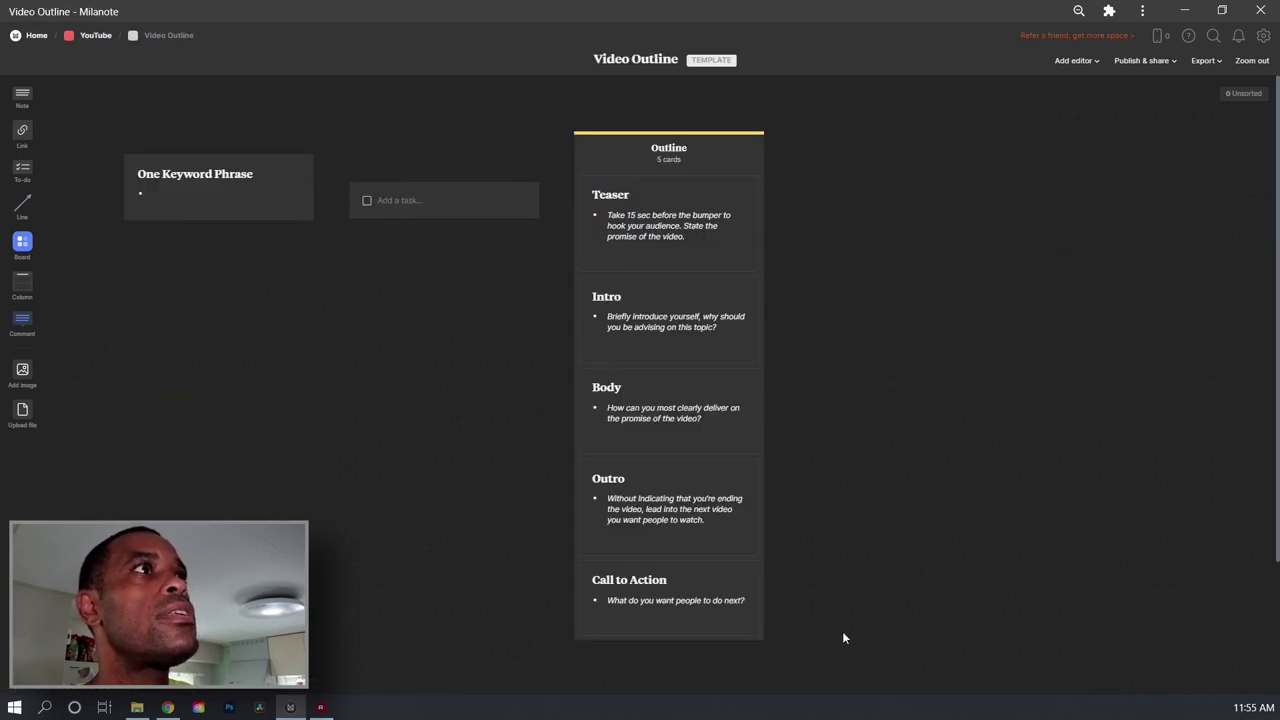
pyautogui.moveTo(880, 655); pyautogui.dragTo(142, 107)
pyautogui.click(94, 36)
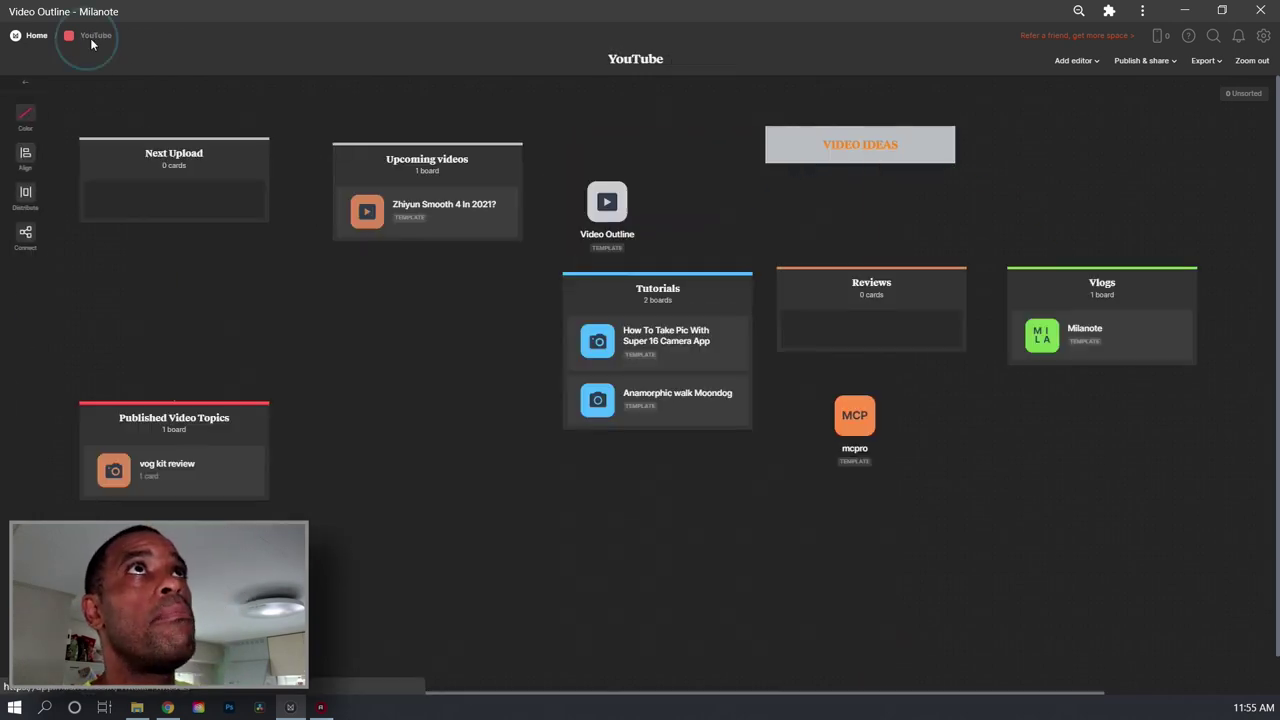
pyautogui.click(861, 416)
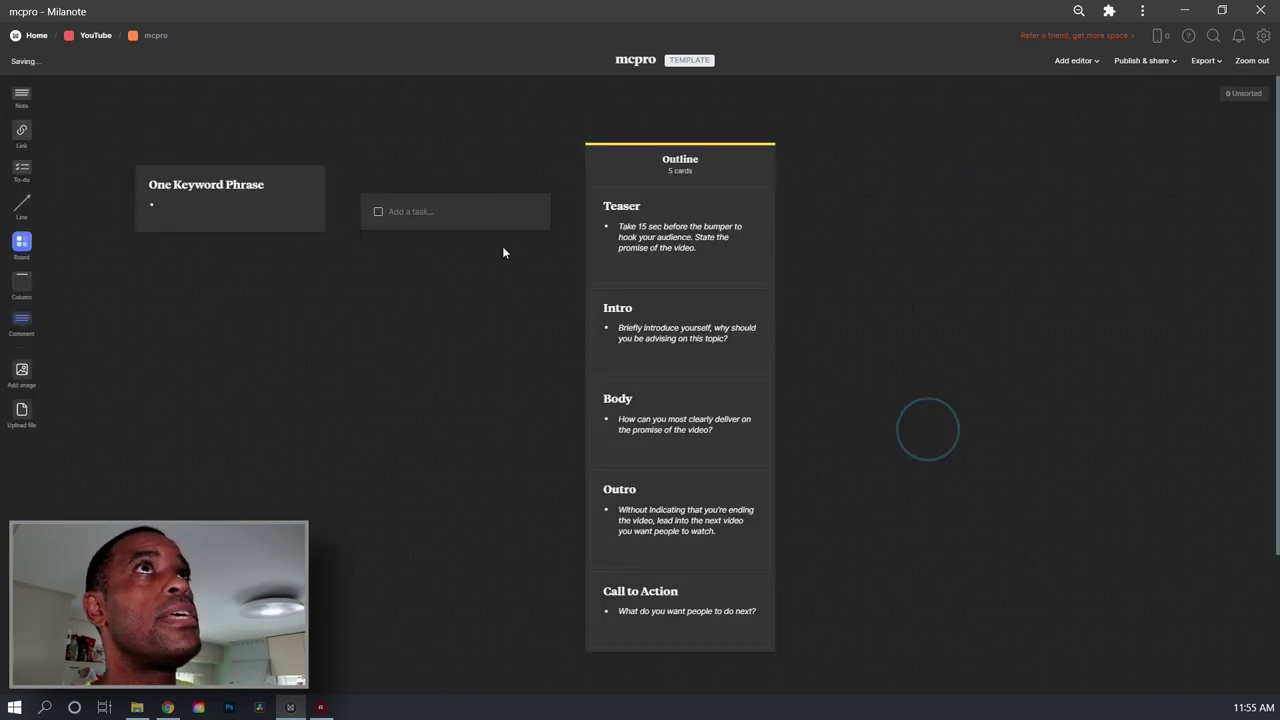
pyautogui.click(94, 36)
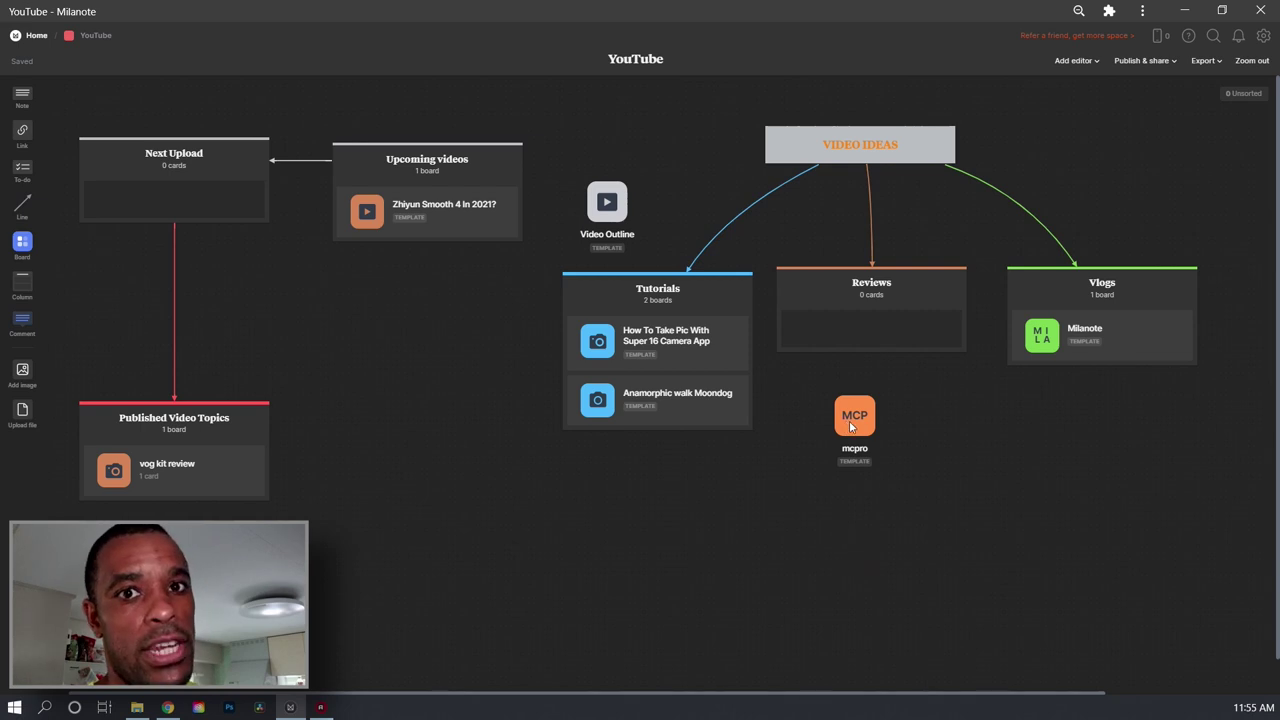
# Step: File the mcpro card into Reviews and move the Milanote board into Upcoming videos
pyautogui.moveTo(851, 427); pyautogui.dragTo(849, 338)
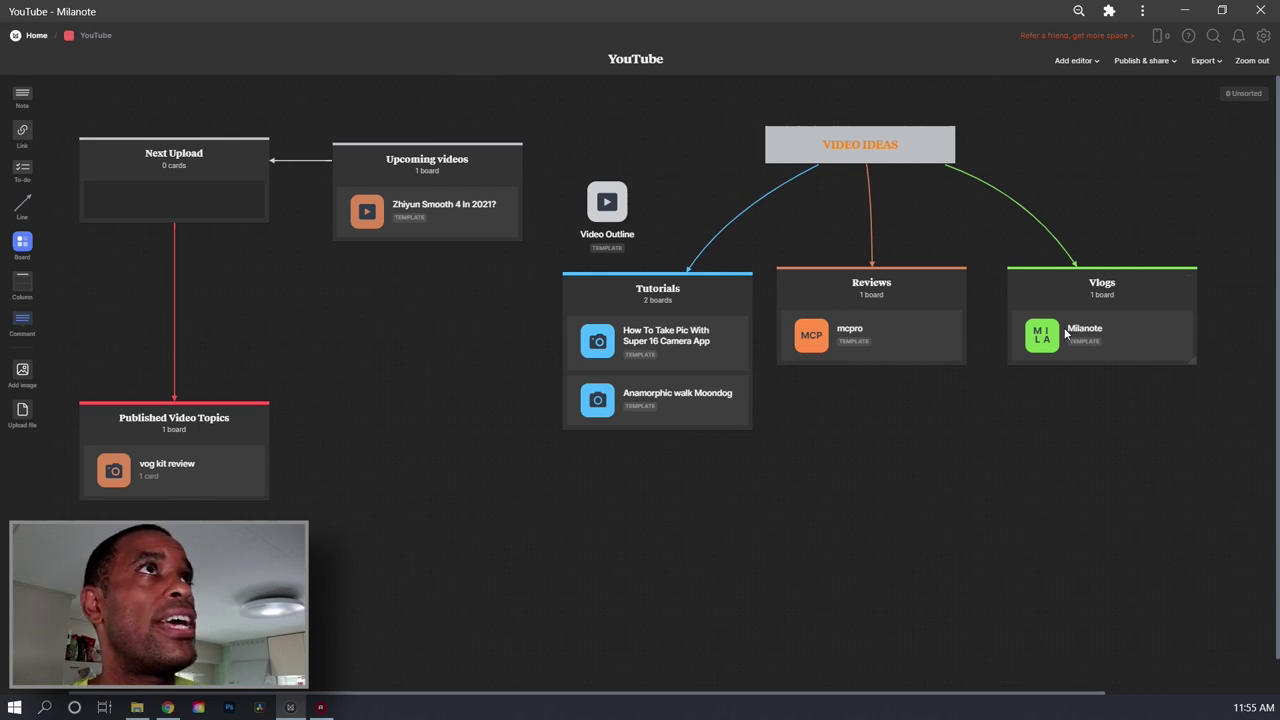
pyautogui.moveTo(1066, 336); pyautogui.dragTo(488, 165)
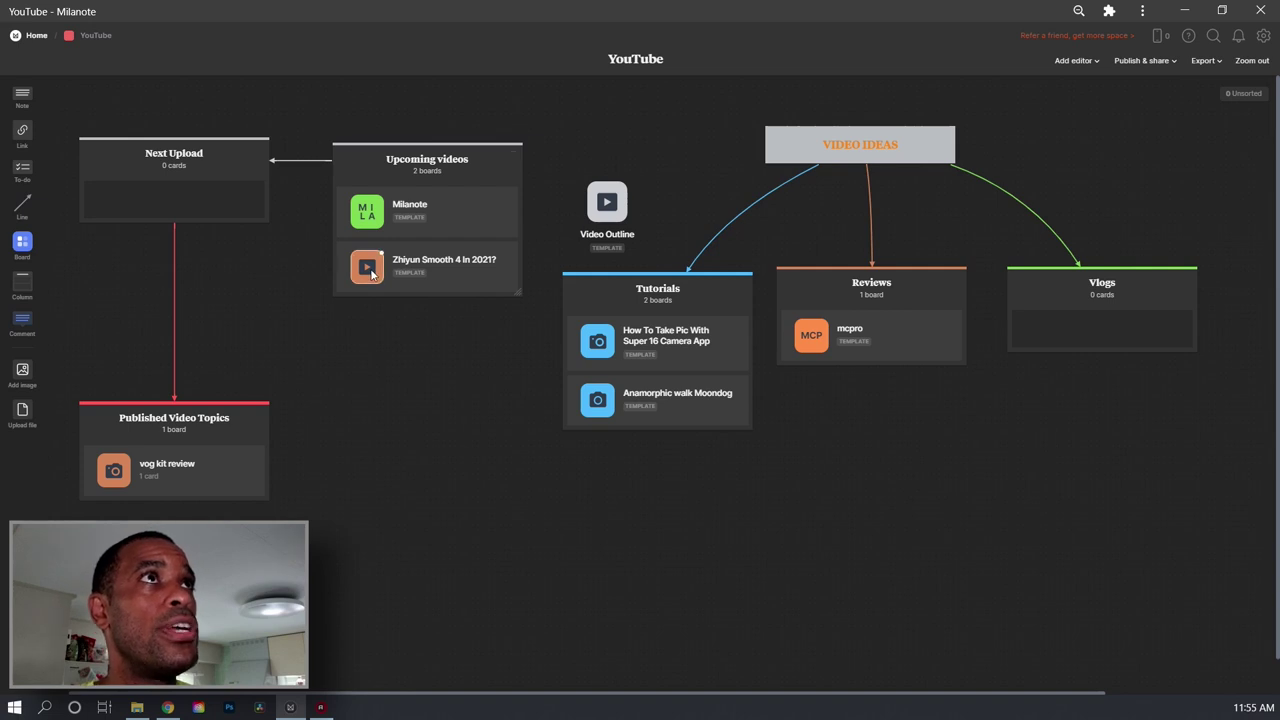
# Step: Open the Zhiyun Smooth 4 In 2021? board and click into its Teaser card
pyautogui.click(368, 268)
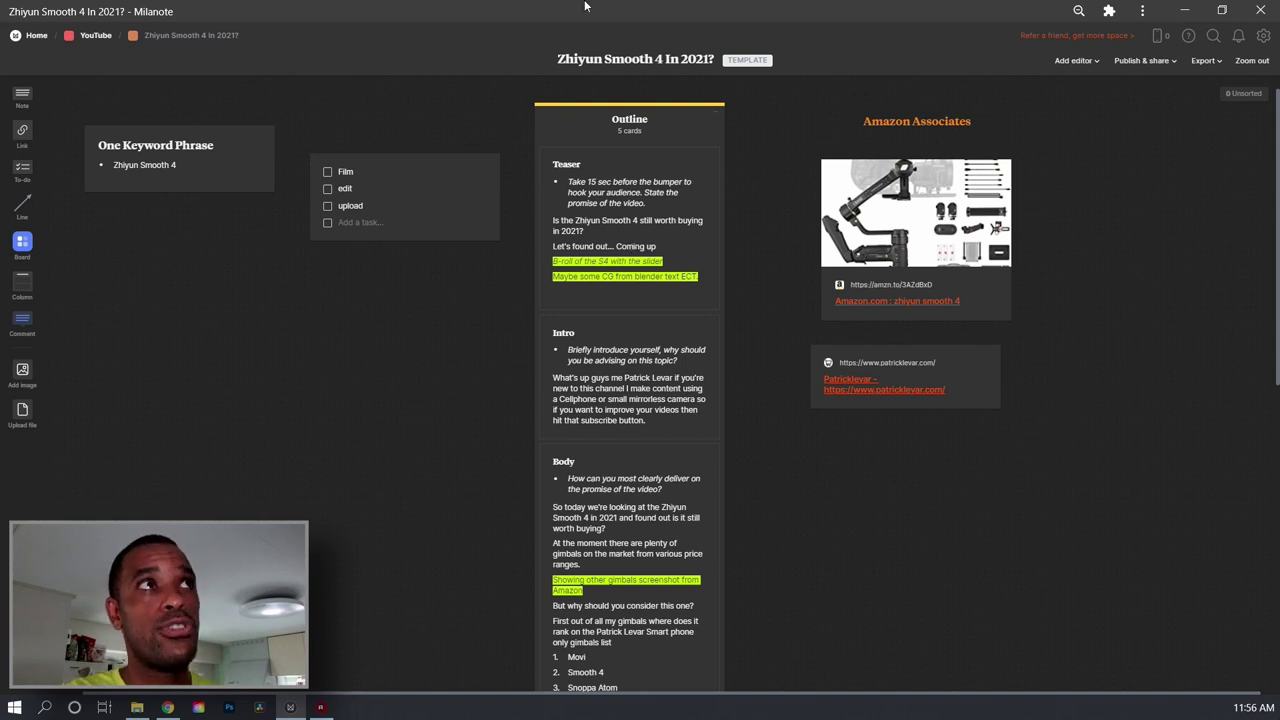
pyautogui.click(619, 300)
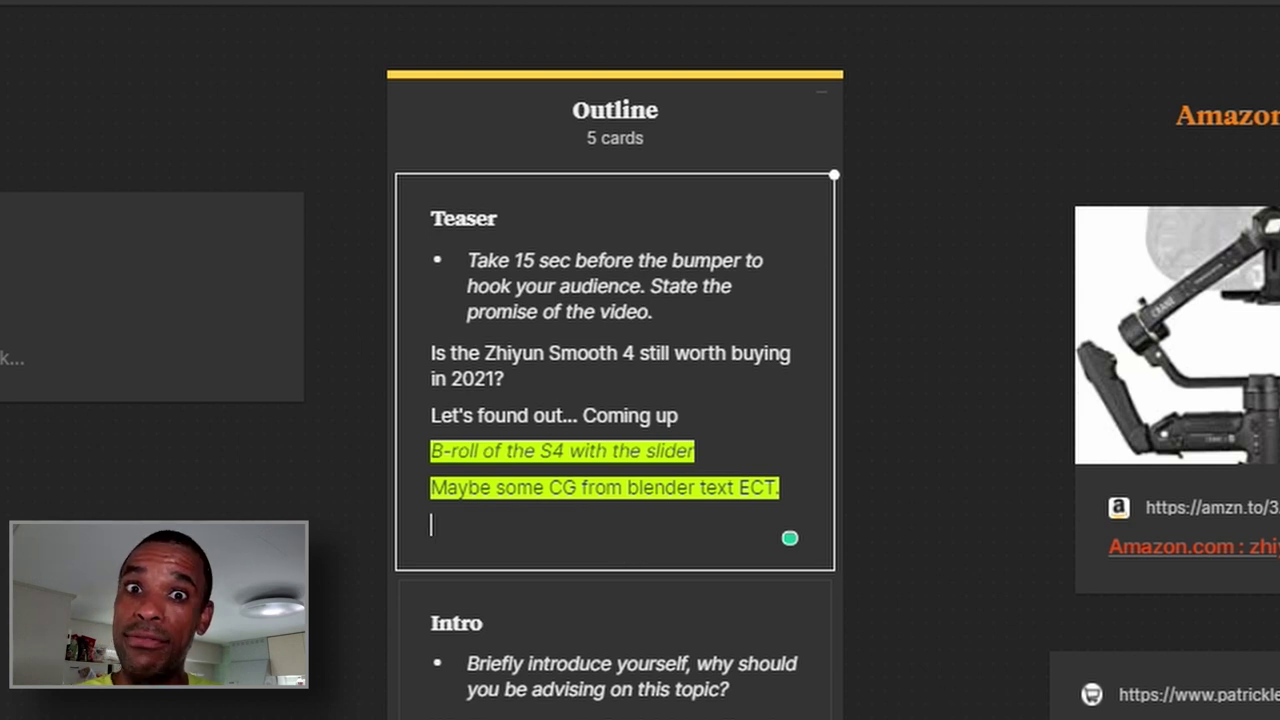
pyautogui.click(615, 640)
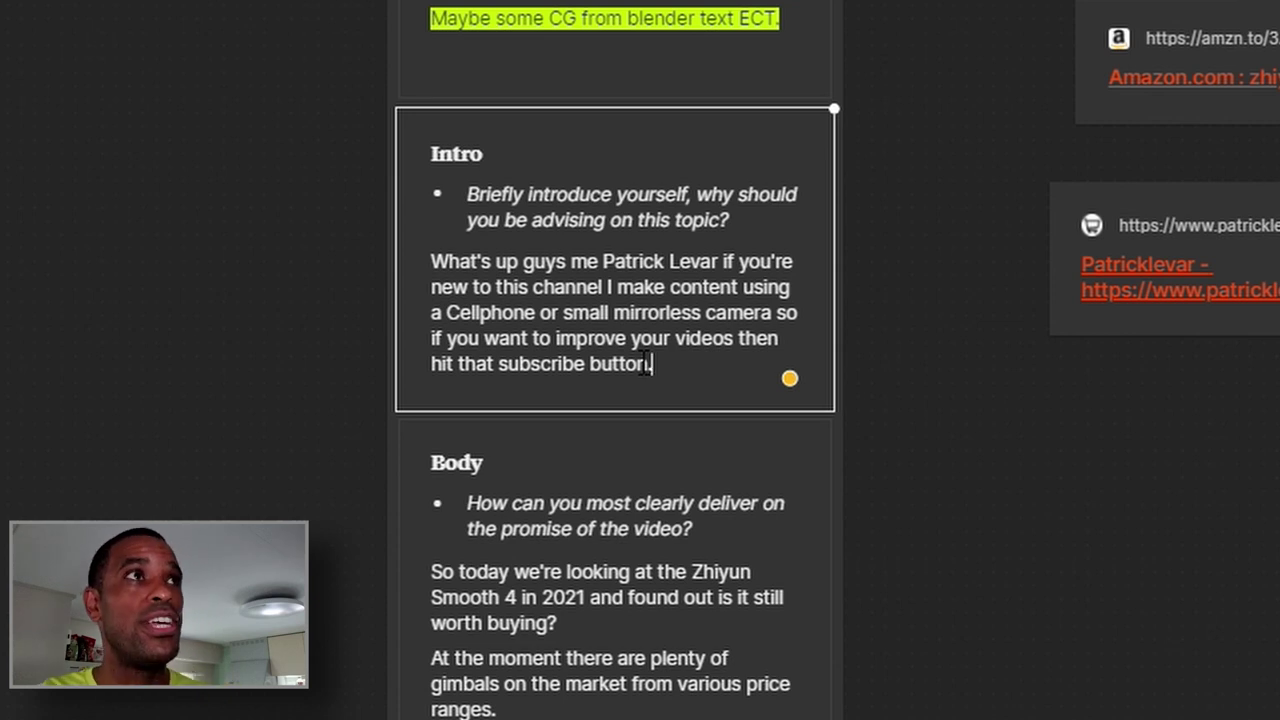
pyautogui.scroll(2, 740, 600)
pyautogui.scroll(-7, 740, 680)
pyautogui.scroll(2, 691, 520)
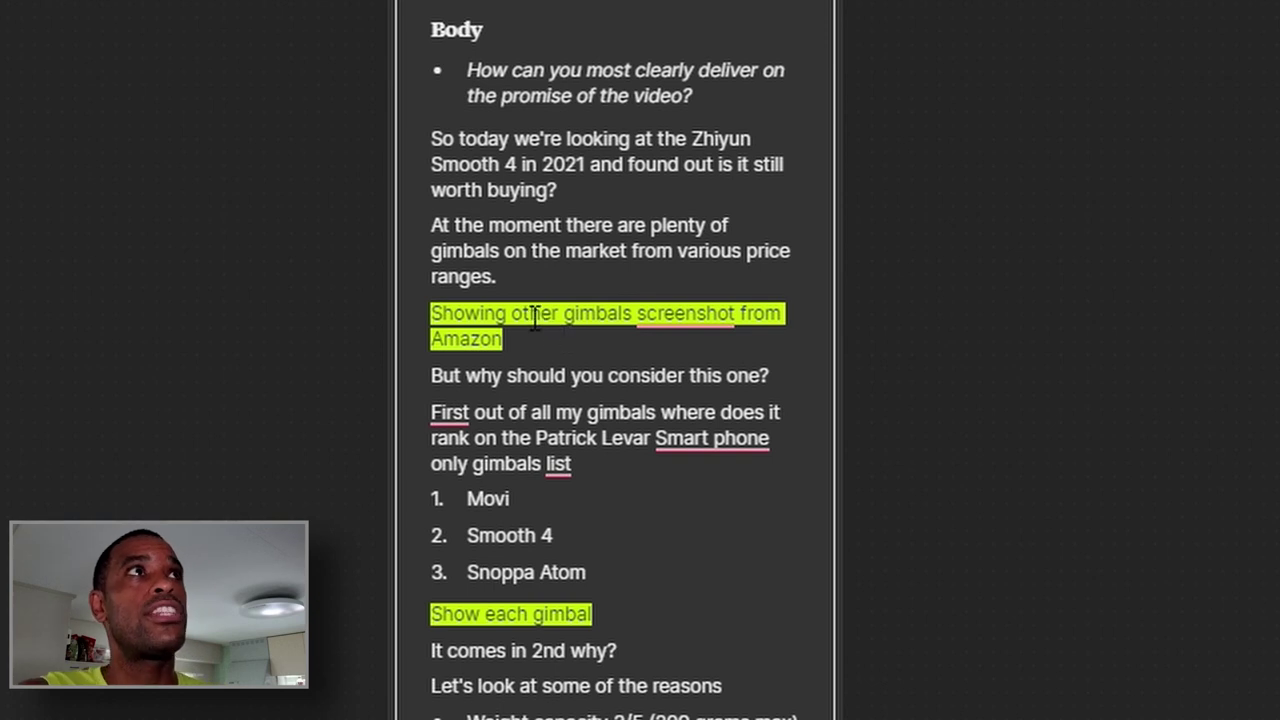
# Step: Select text in the Body card, view its text style options, then deselect without changes
pyautogui.click(506, 251)
pyautogui.moveTo(455, 226); pyautogui.dragTo(694, 226)
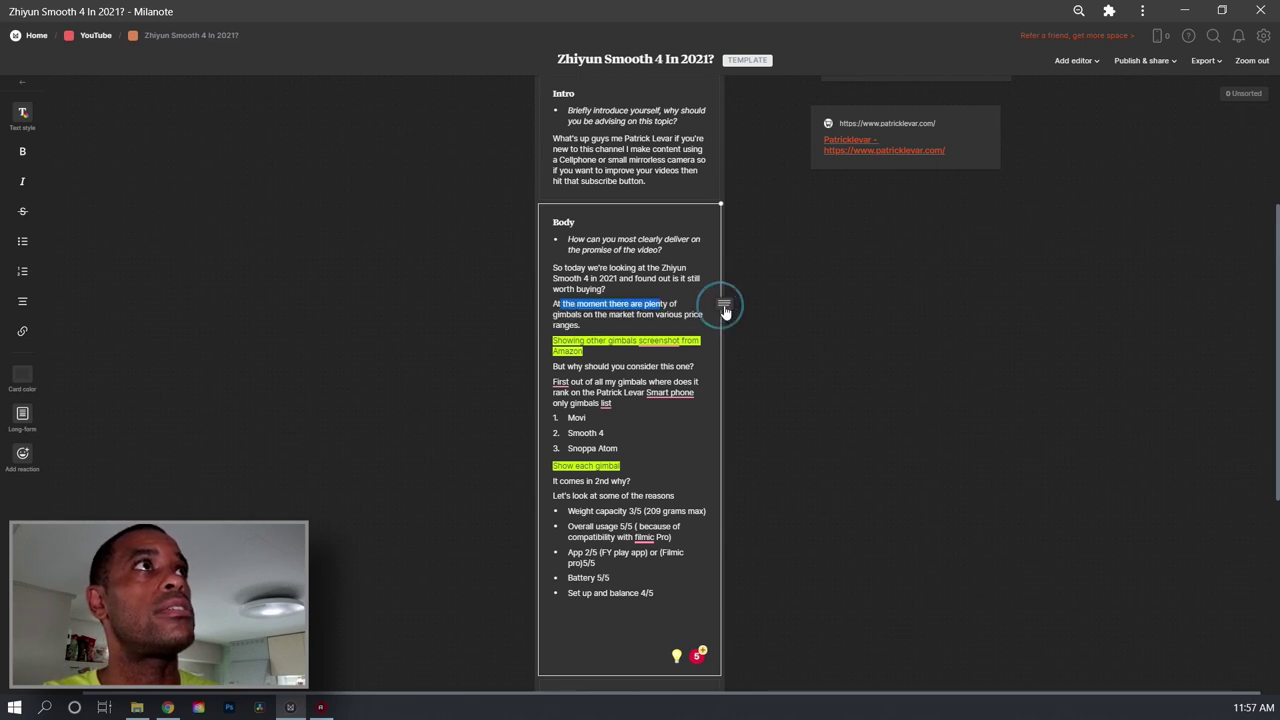
pyautogui.click(836, 331)
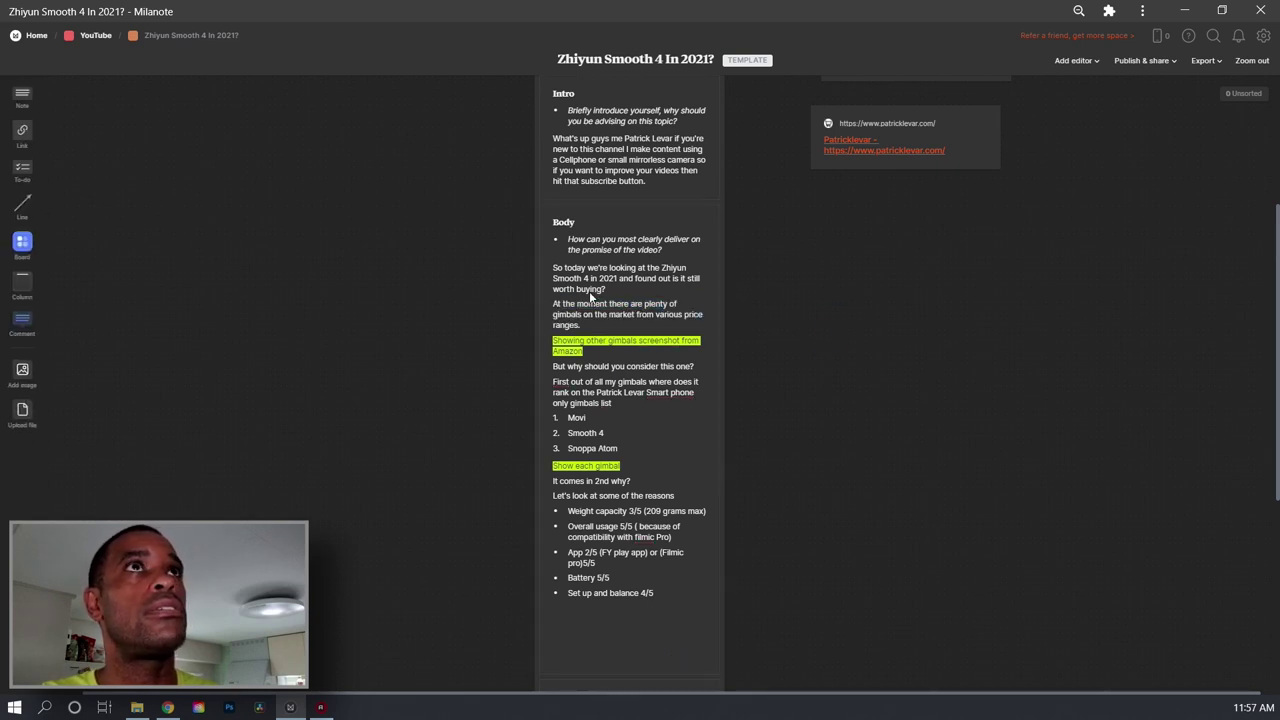
pyautogui.click(605, 303)
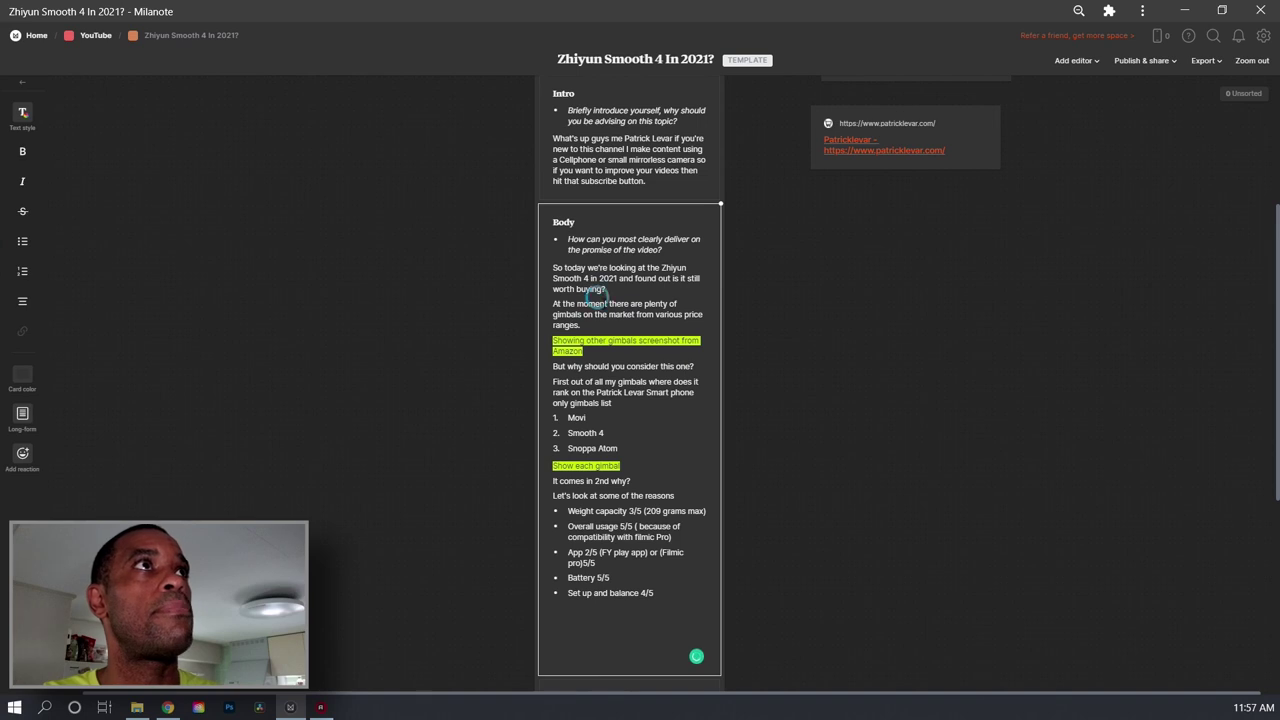
pyautogui.doubleClick(591, 303)
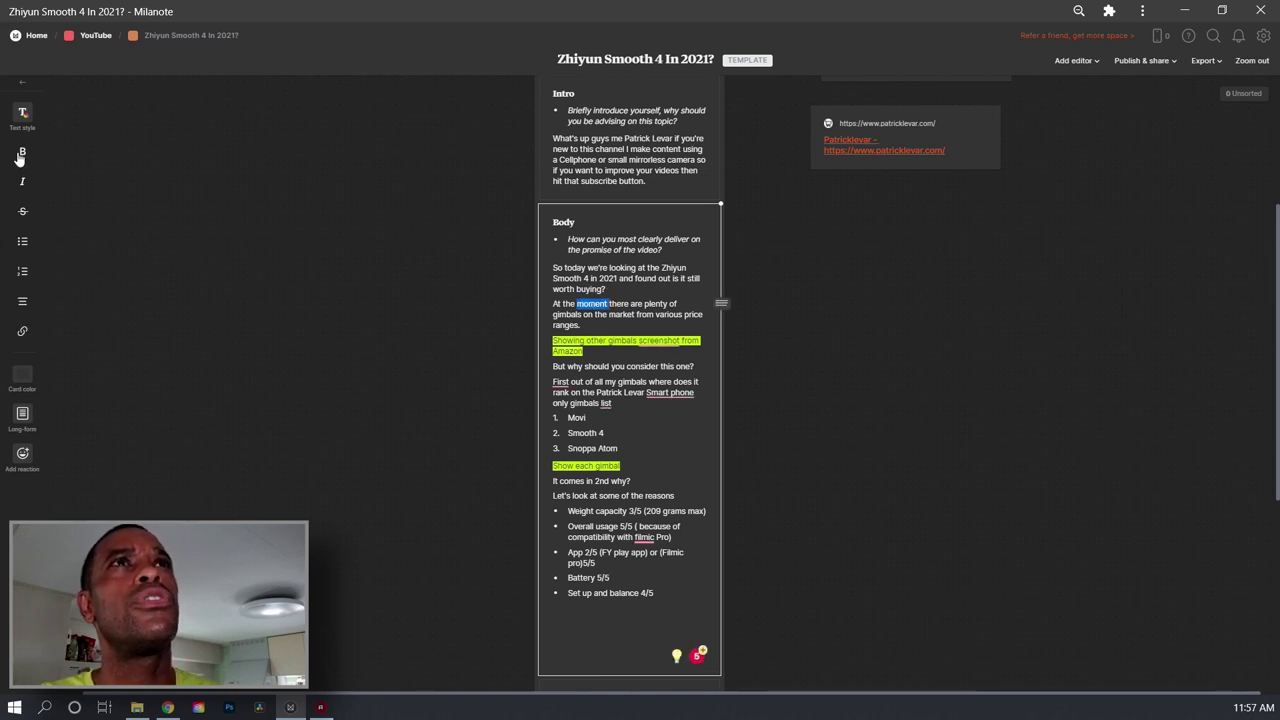
pyautogui.click(24, 117)
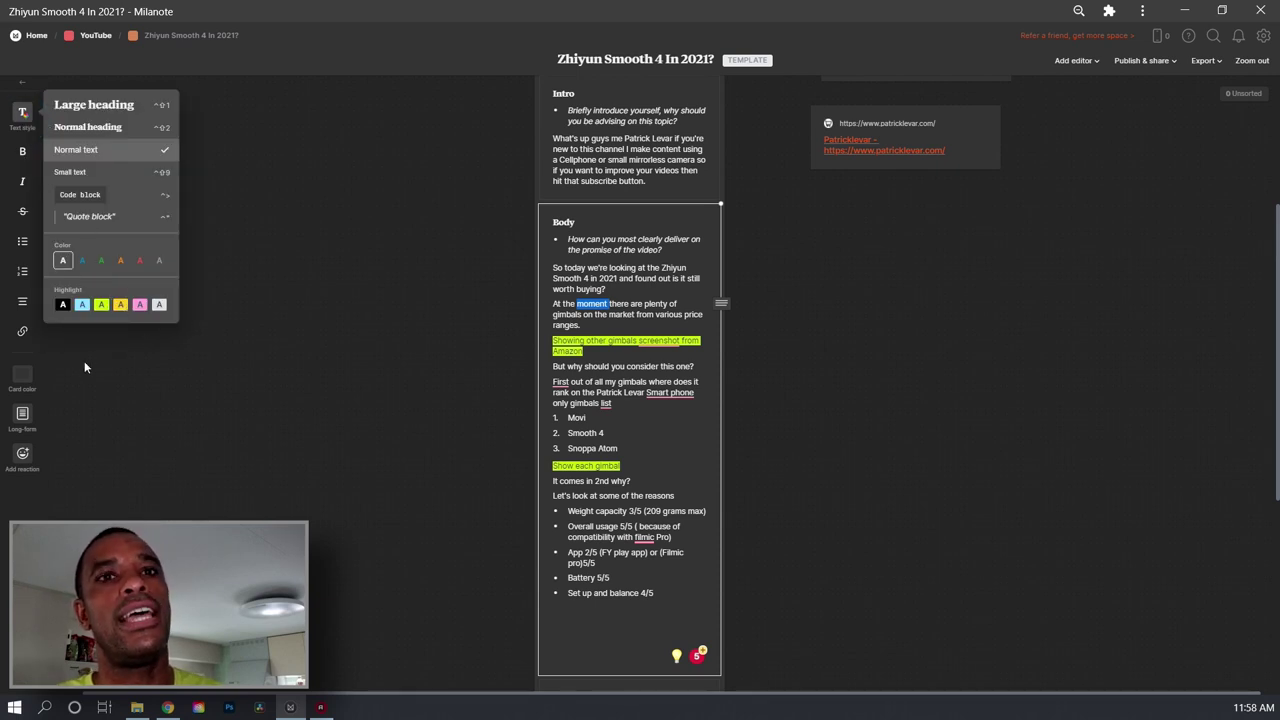
pyautogui.click(205, 426)
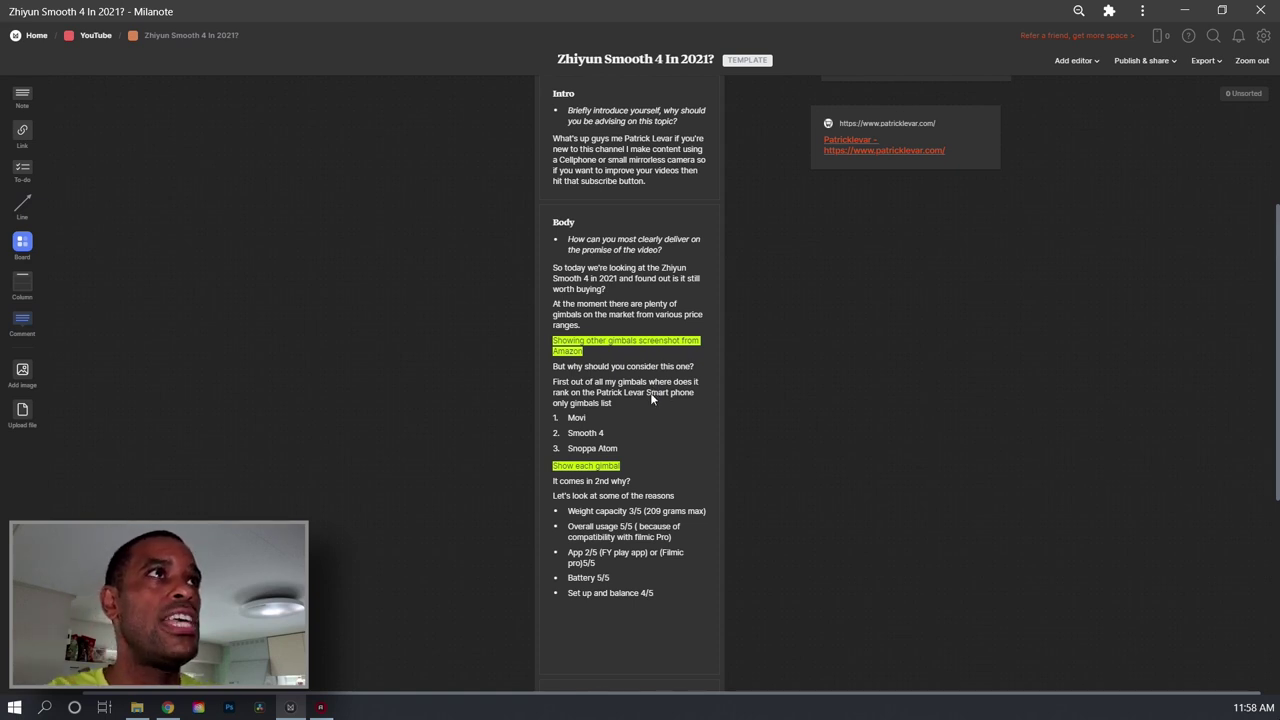
pyautogui.scroll(-3, 652, 392)
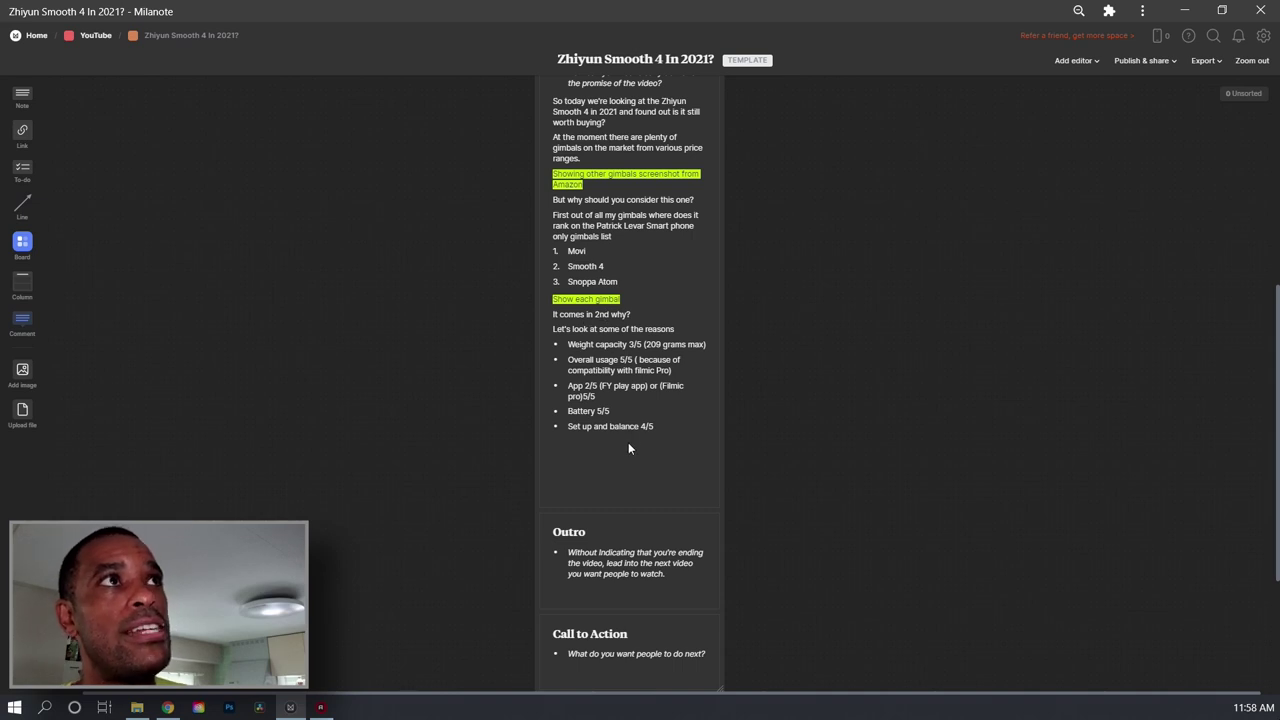
pyautogui.scroll(-1, 740, 485)
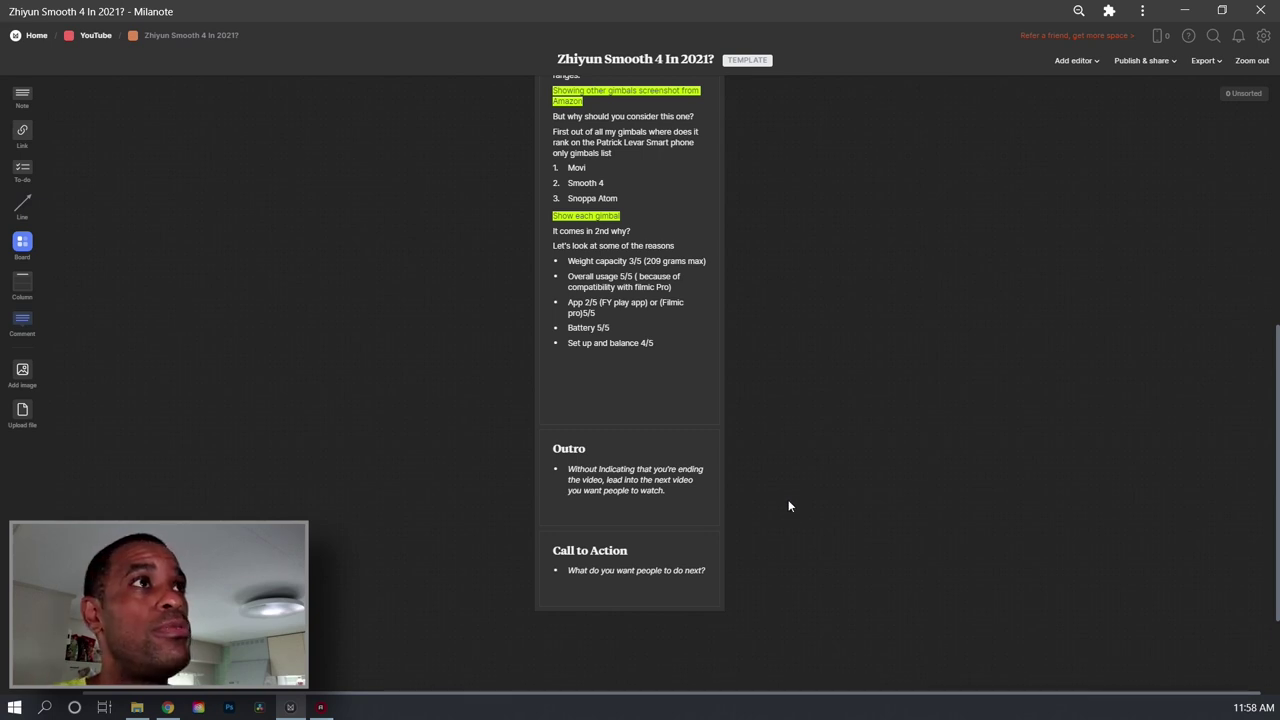
pyautogui.scroll(-1, 789, 506)
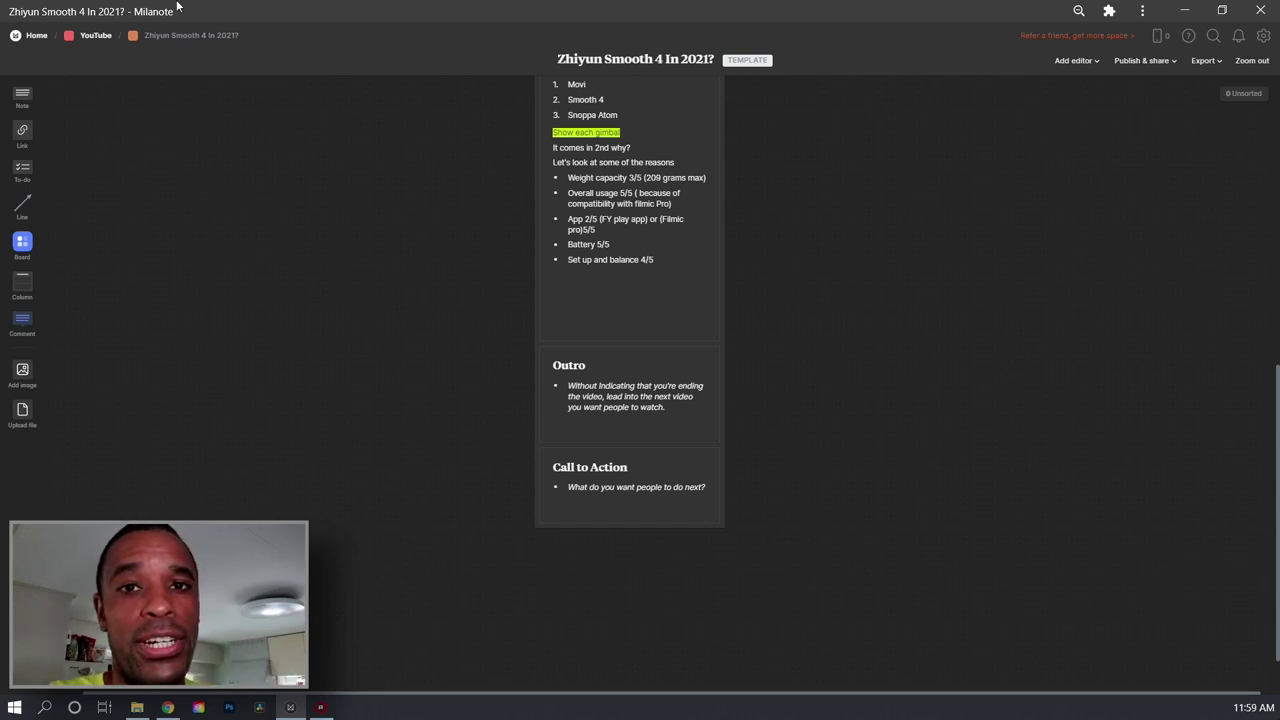
pyautogui.scroll(6, 760, 331)
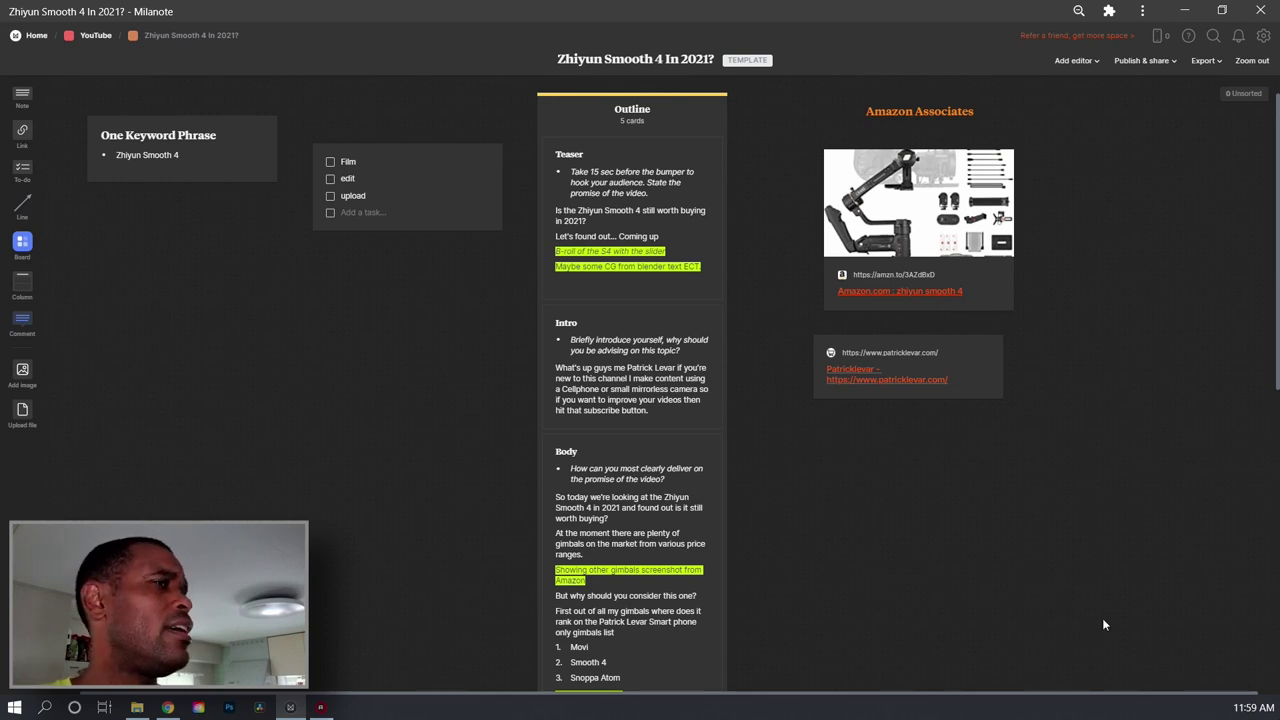
# Step: In Chrome, open color-hex.com and go to the #b23aee Dark Orchid 2 page
pyautogui.click(167, 707)
pyautogui.click(224, 13)
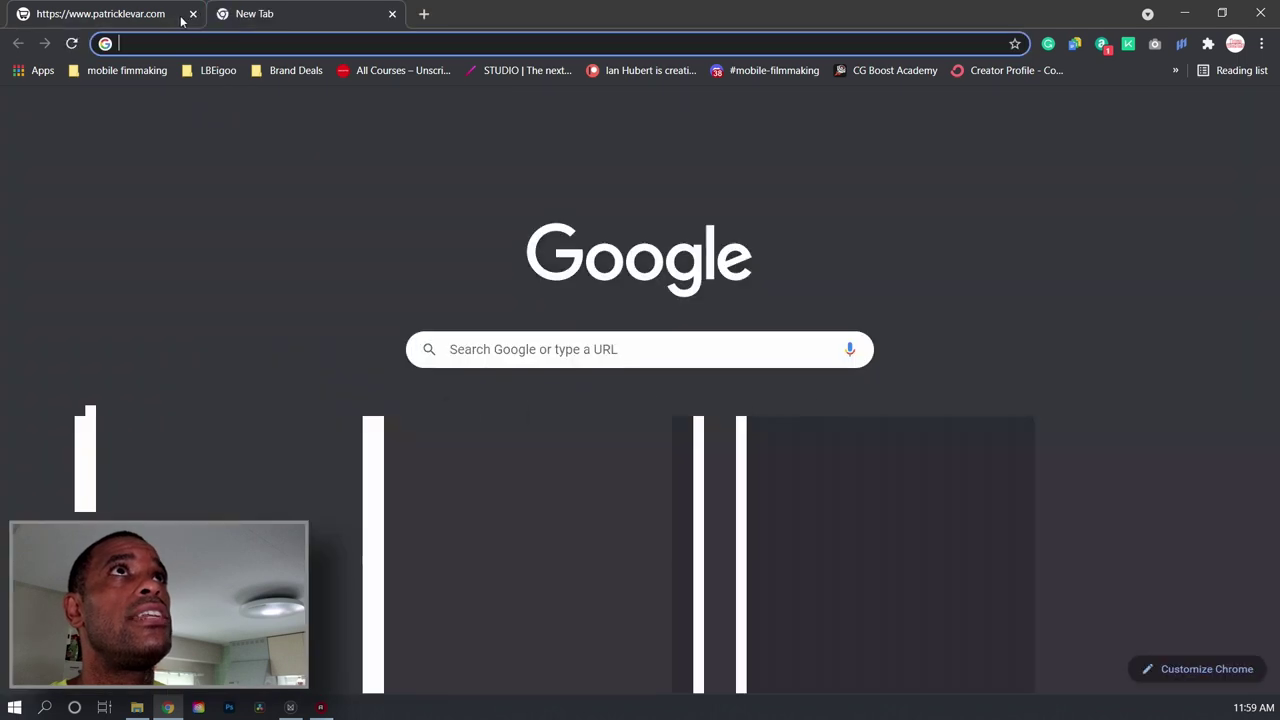
pyautogui.click(193, 13)
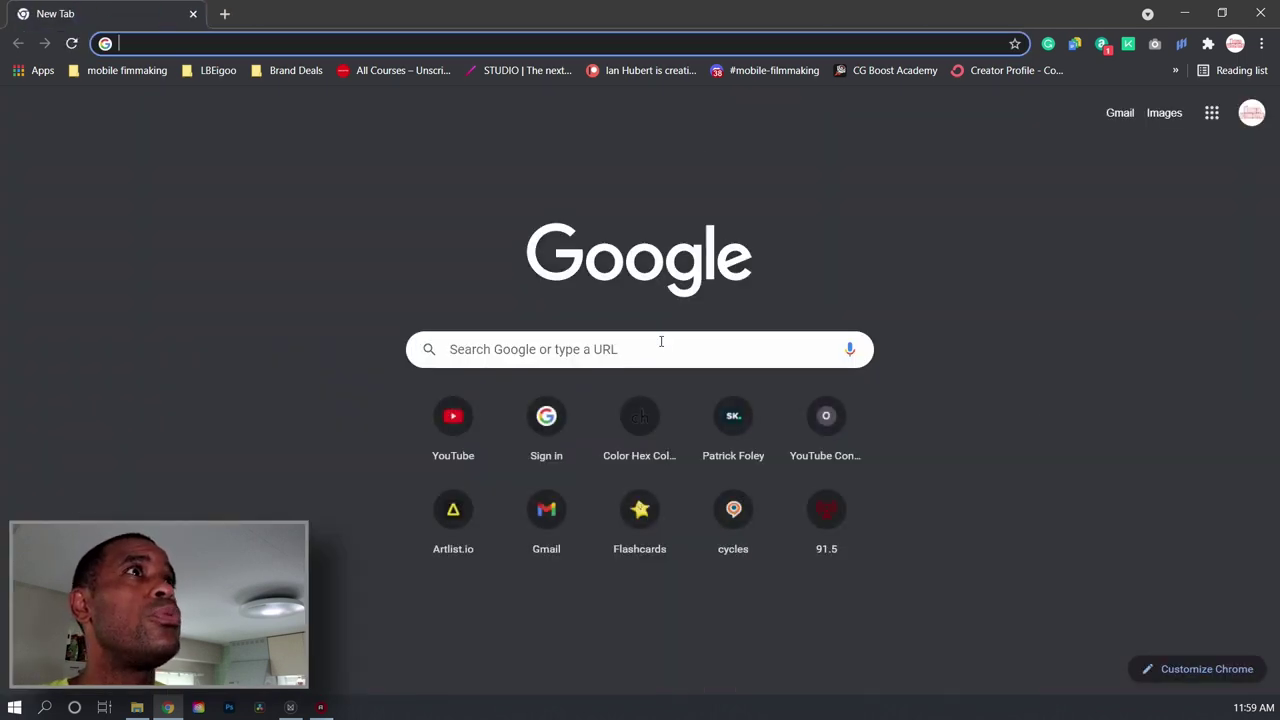
pyautogui.click(635, 433)
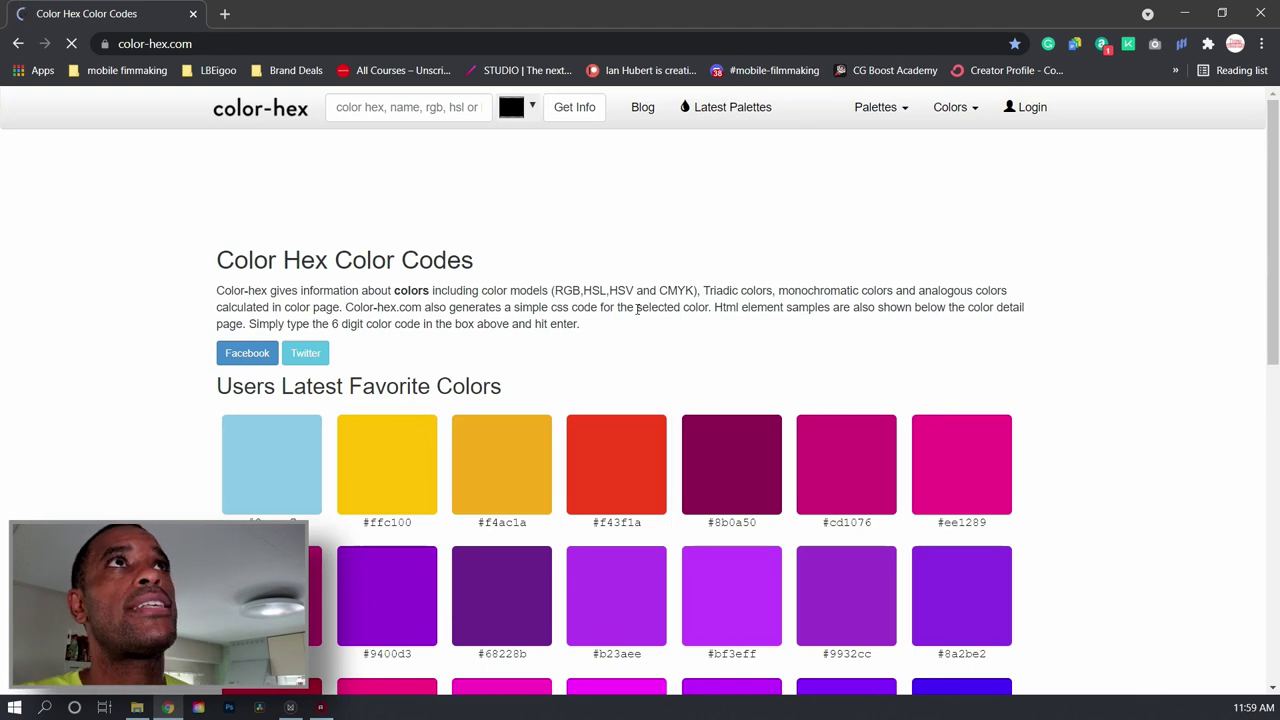
pyautogui.scroll(-3, 629, 350)
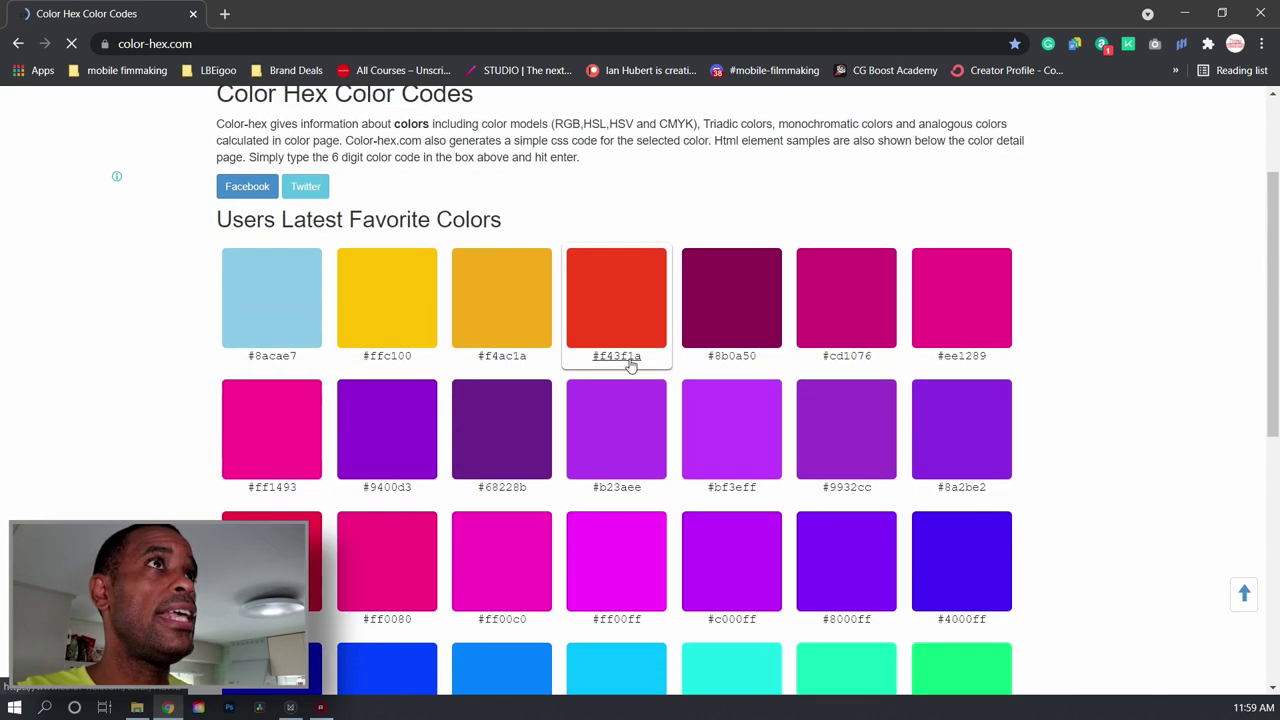
pyautogui.scroll(-1, 629, 366)
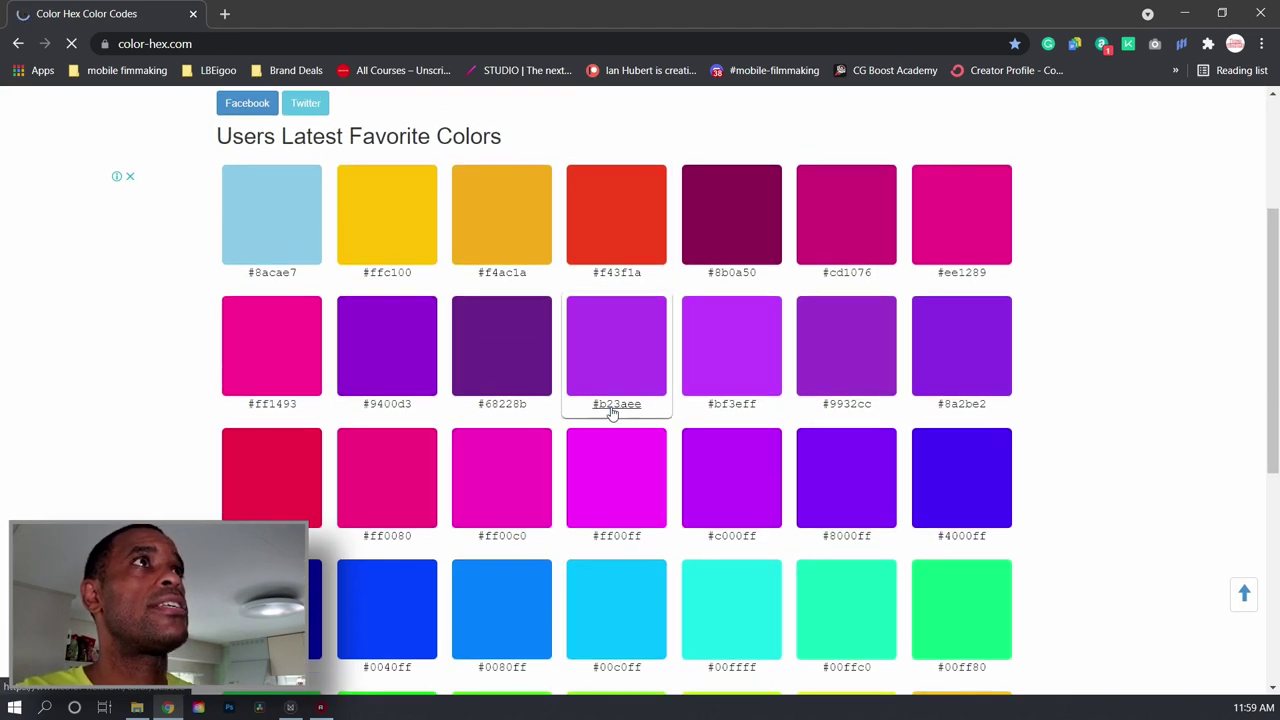
pyautogui.click(612, 410)
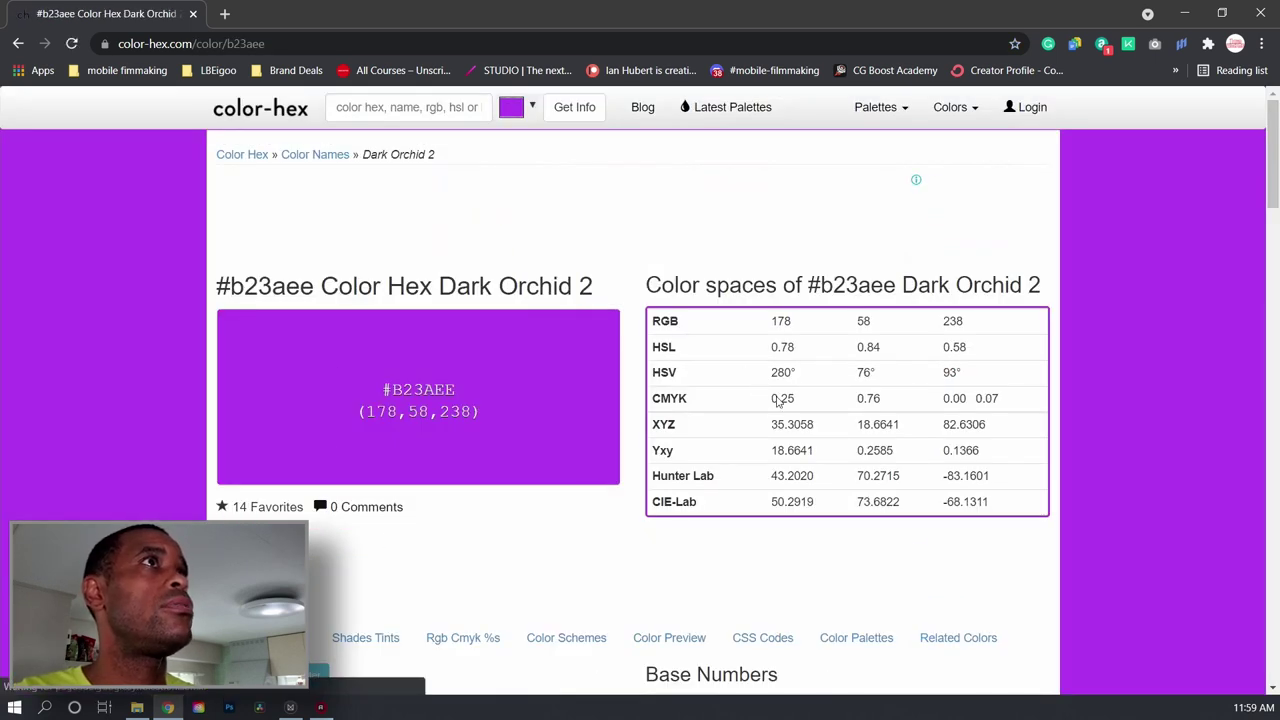
# Step: Copy the hex code #b23aee from the colour page
pyautogui.scroll(-1, 547, 508)
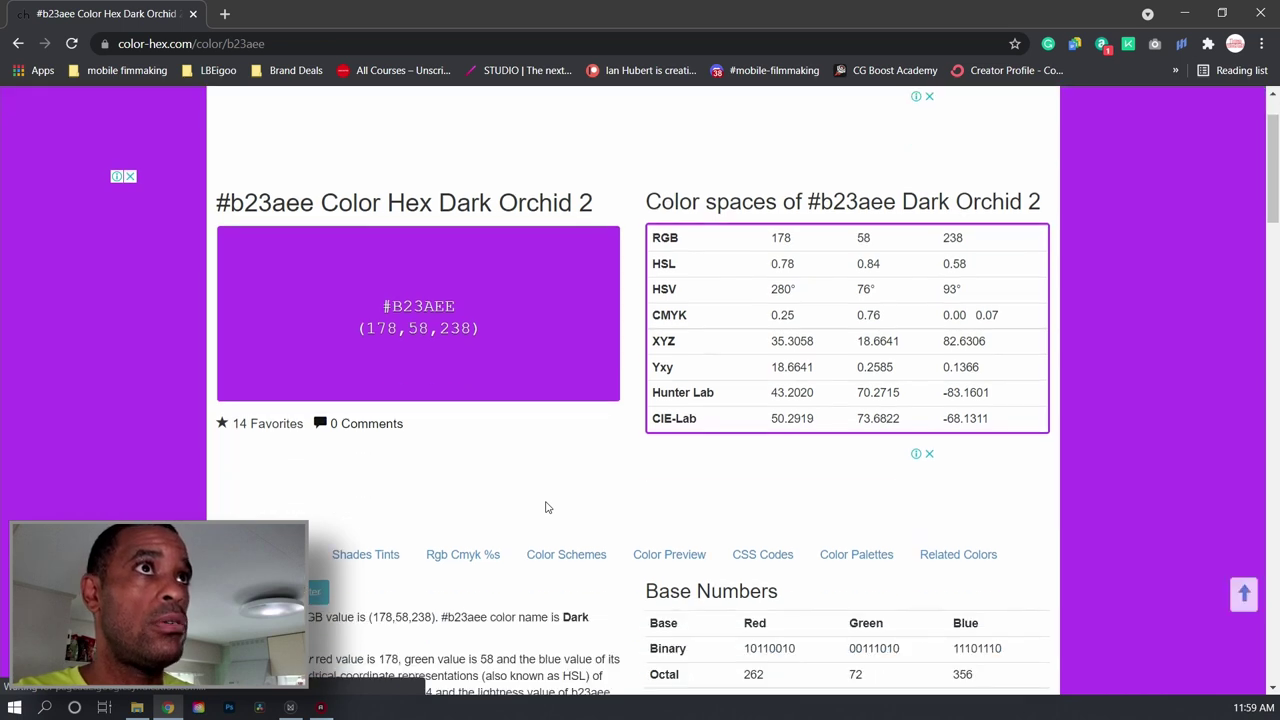
pyautogui.scroll(-2, 547, 508)
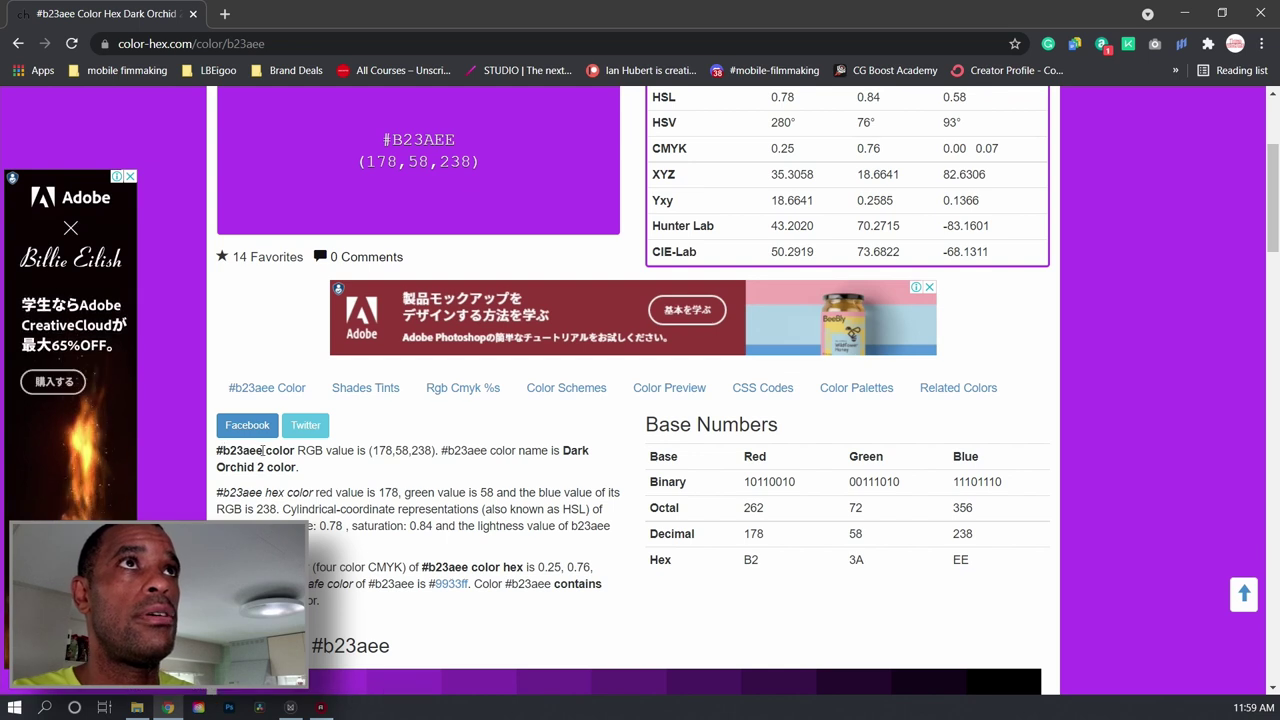
pyautogui.moveTo(263, 450); pyautogui.dragTo(216, 452)
pyautogui.rightClick(237, 456)
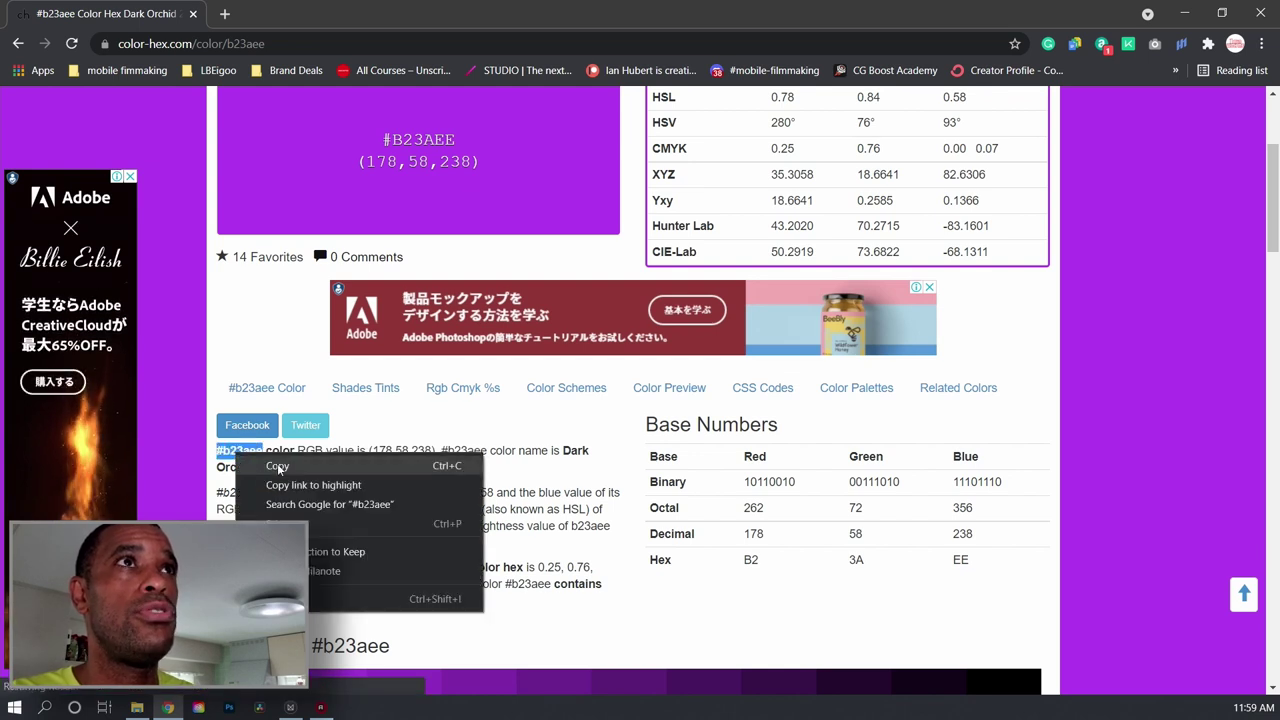
pyautogui.click(277, 466)
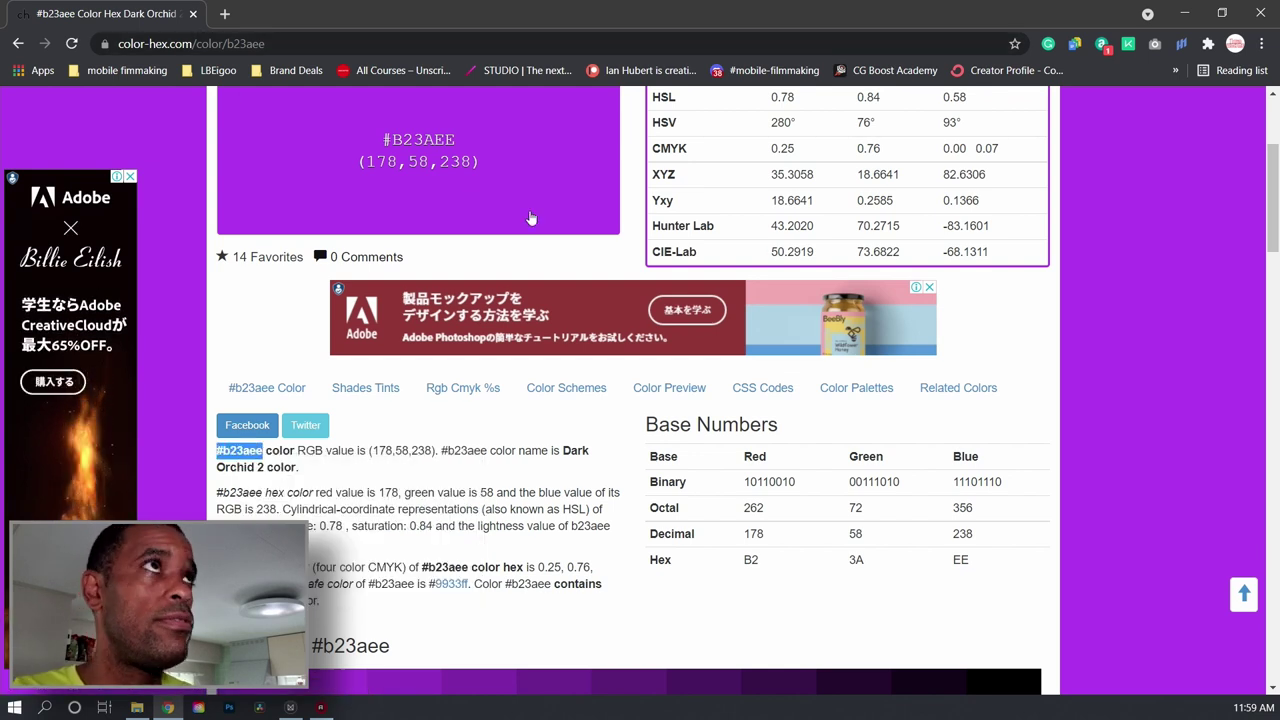
# Step: Back in Milanote, paste onto the board and undo the accidentally pasted cards
pyautogui.hotkey('alt', 'Tab')
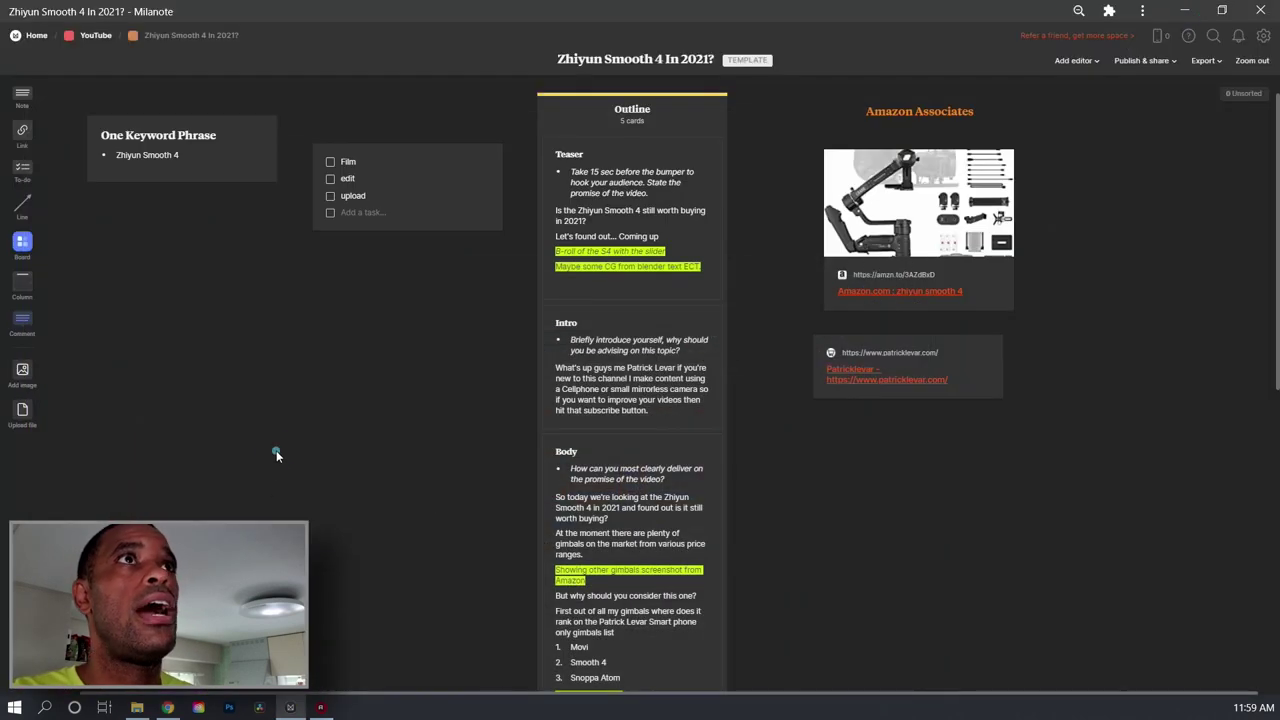
pyautogui.rightClick(276, 452)
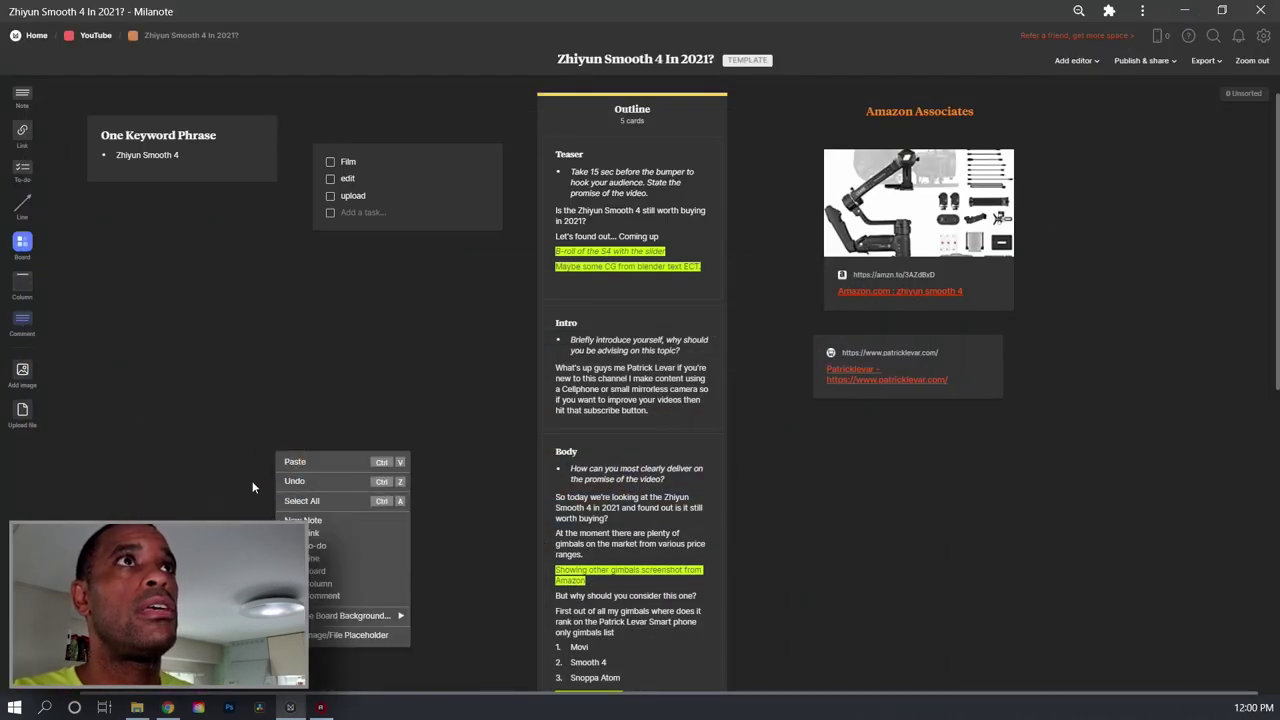
pyautogui.click(292, 462)
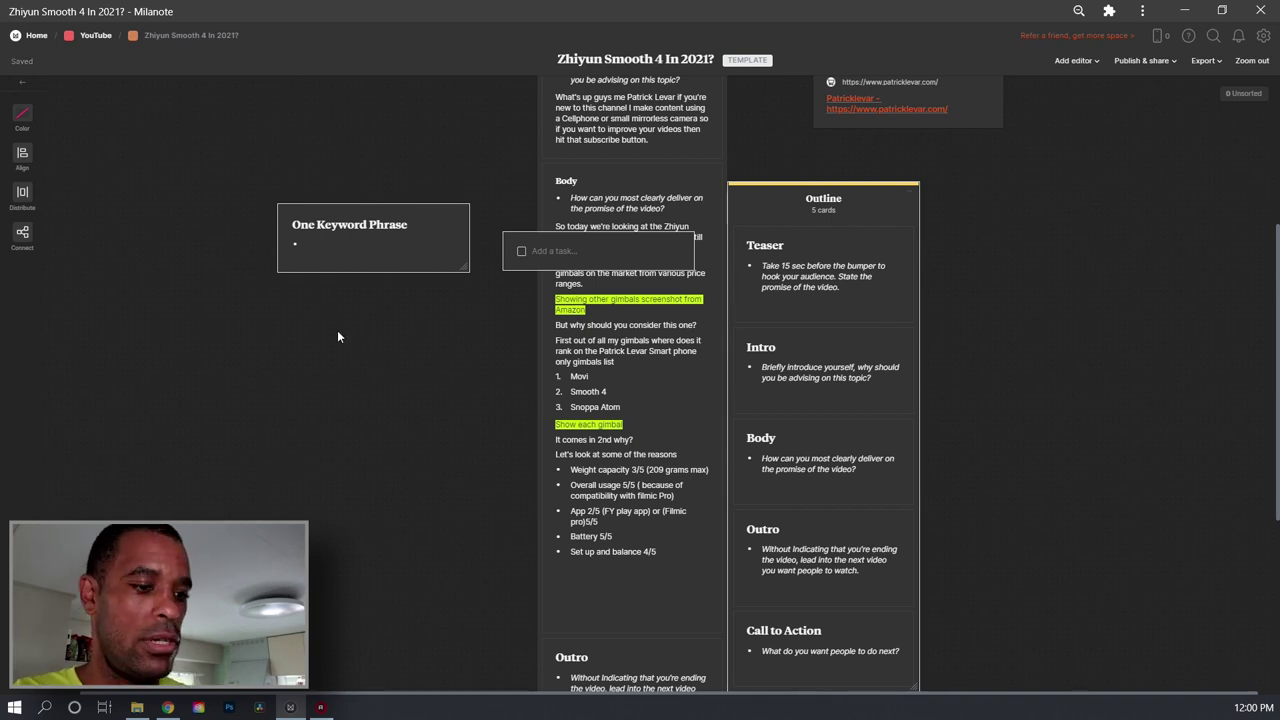
pyautogui.hotkey('ctrl', 'z')
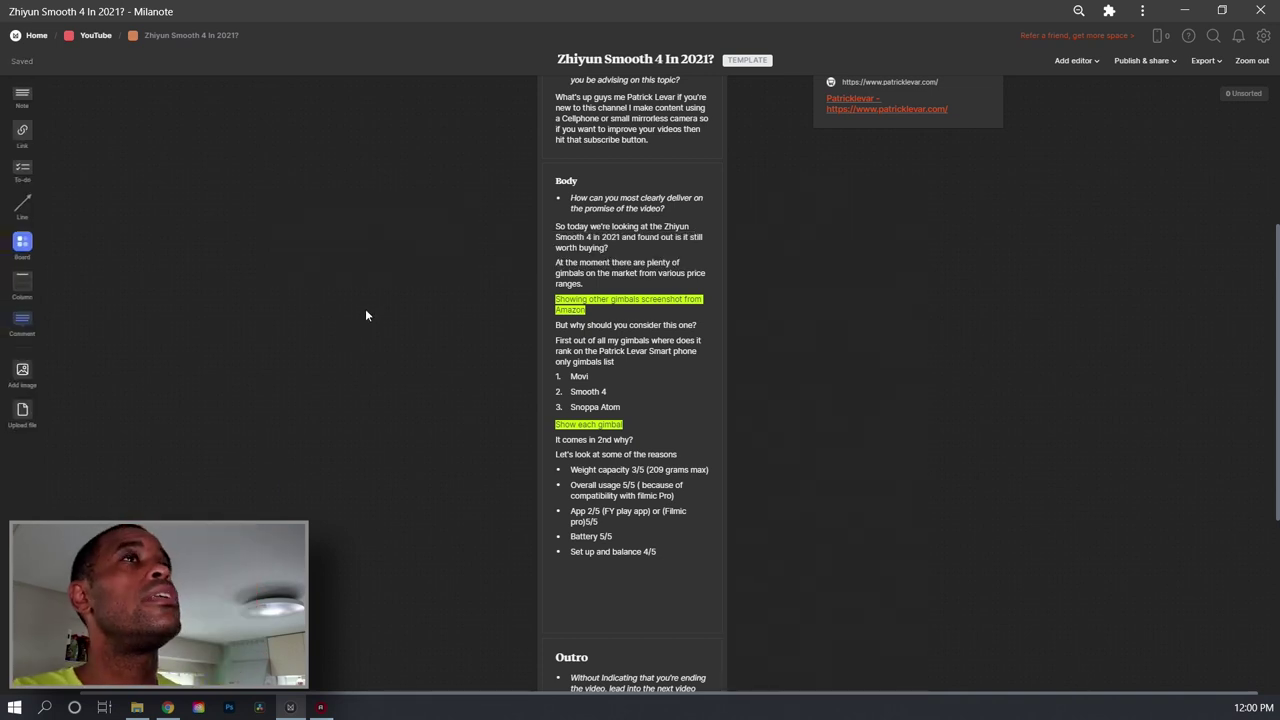
# Step: Create a #b23aee purple swatch card, move it beside the outline, then delete it
pyautogui.doubleClick(268, 302)
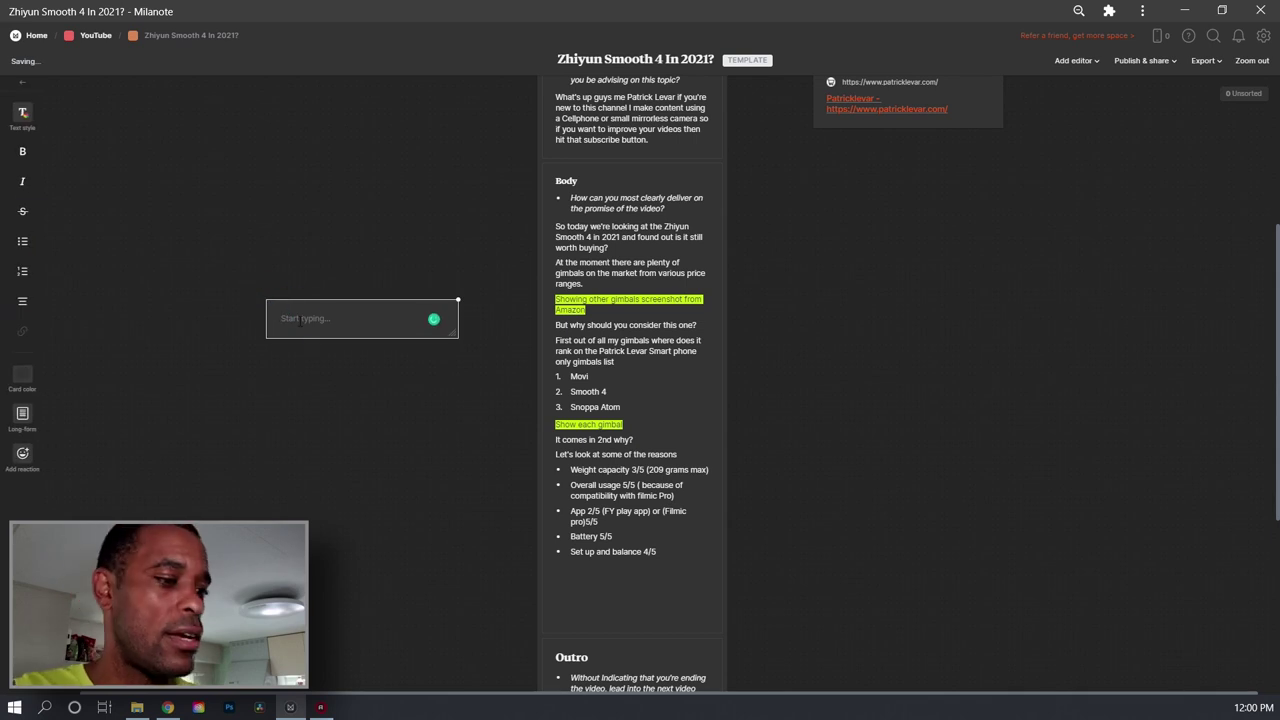
pyautogui.hotkey('ctrl', 'v')
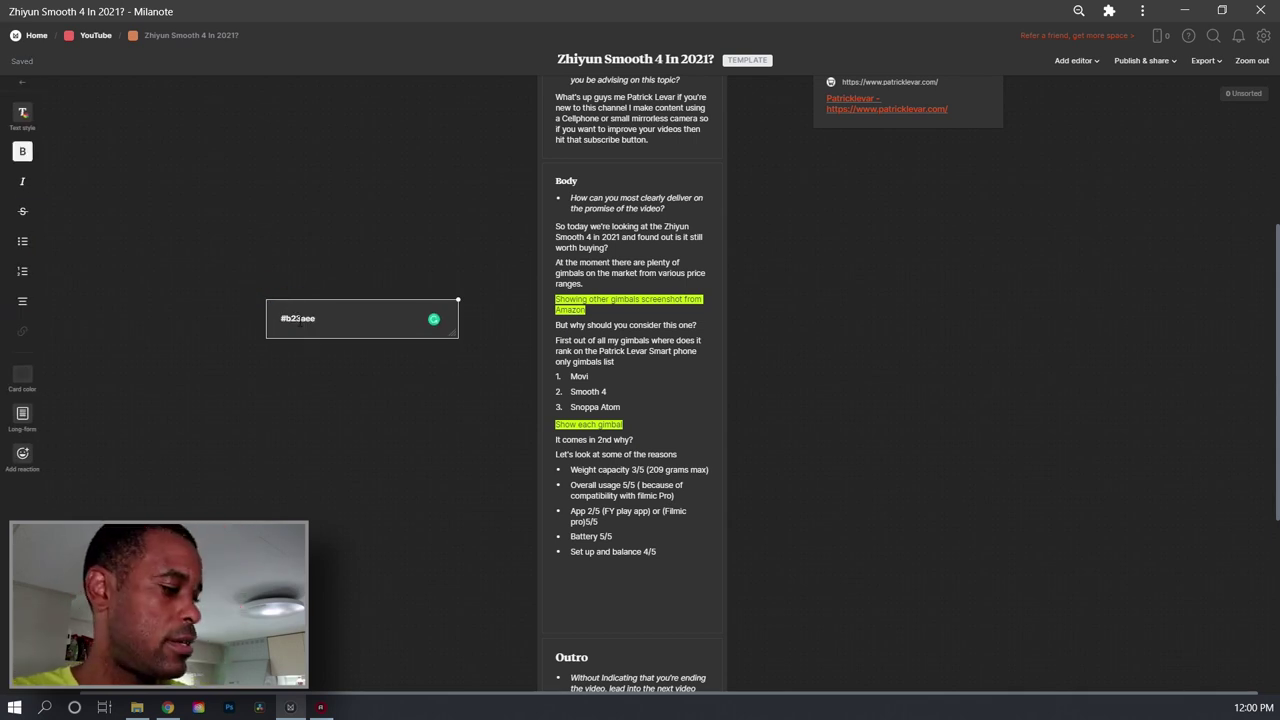
pyautogui.press('Escape')
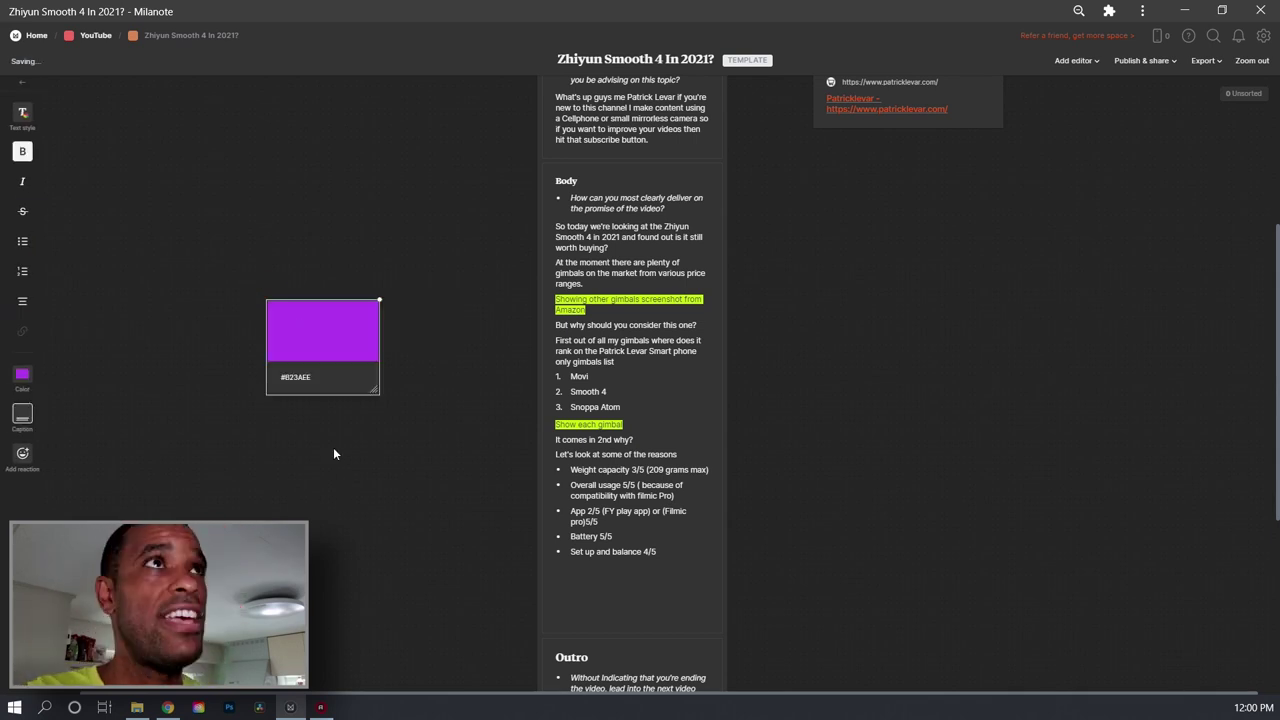
pyautogui.moveTo(318, 334); pyautogui.dragTo(234, 373)
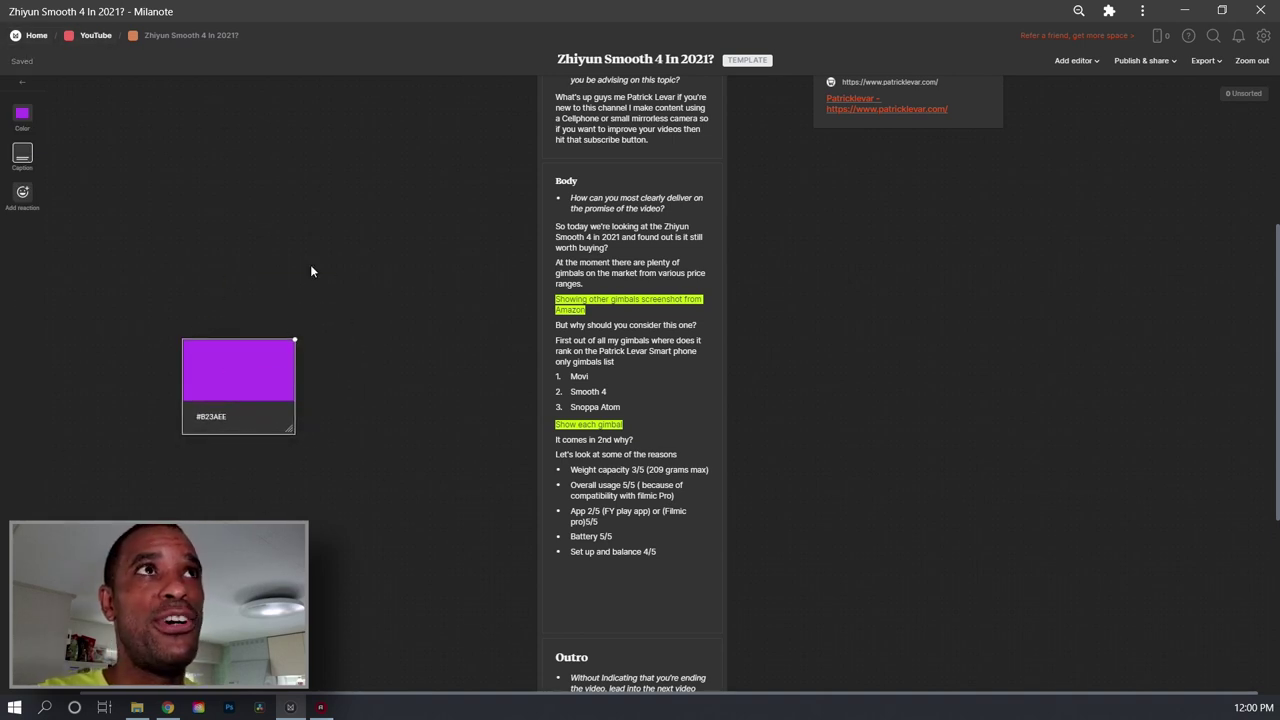
pyautogui.scroll(2, 358, 371)
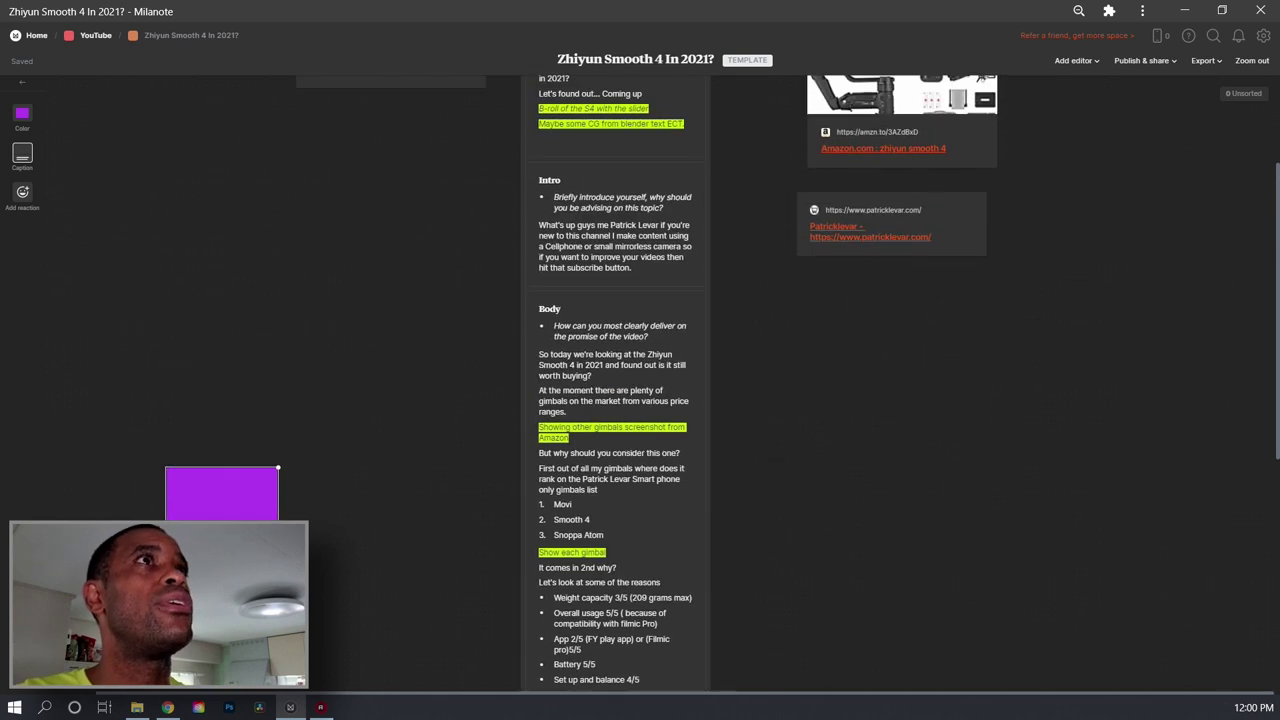
pyautogui.moveTo(274, 503); pyautogui.dragTo(406, 219)
pyautogui.moveTo(266, 158); pyautogui.dragTo(485, 341)
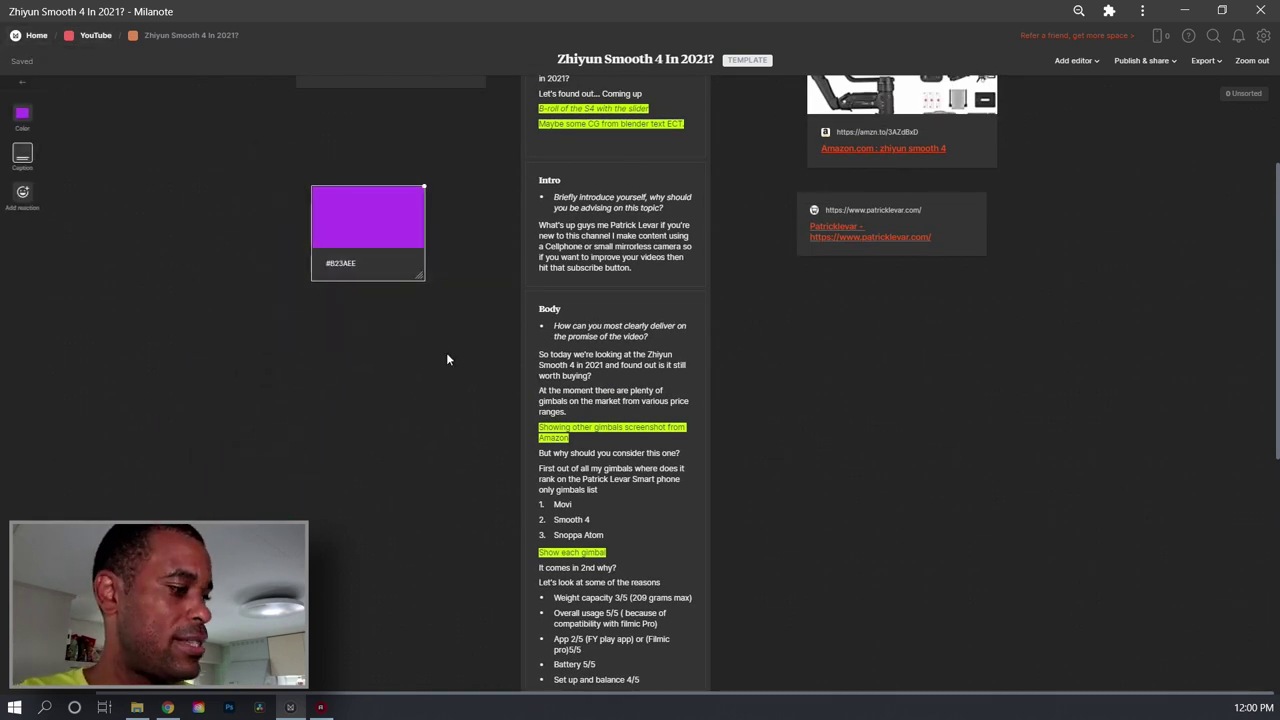
pyautogui.press('Delete')
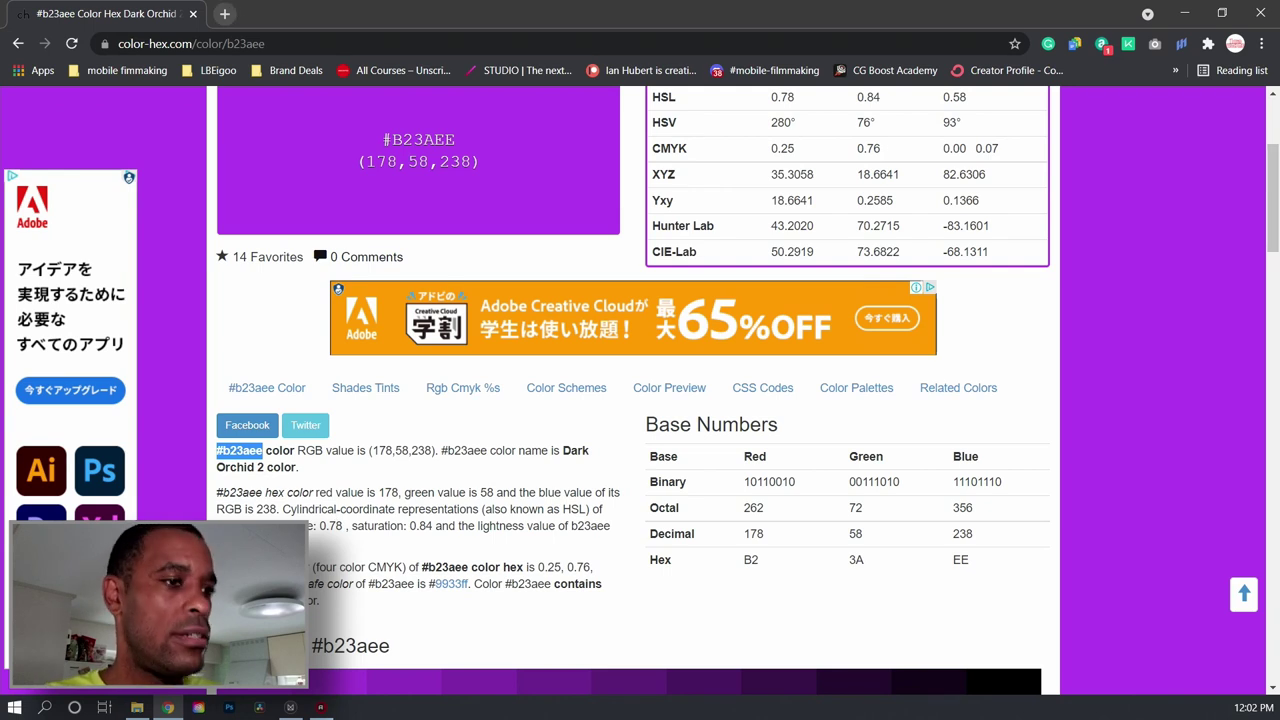
pyautogui.hotkey('alt', 'Tab')
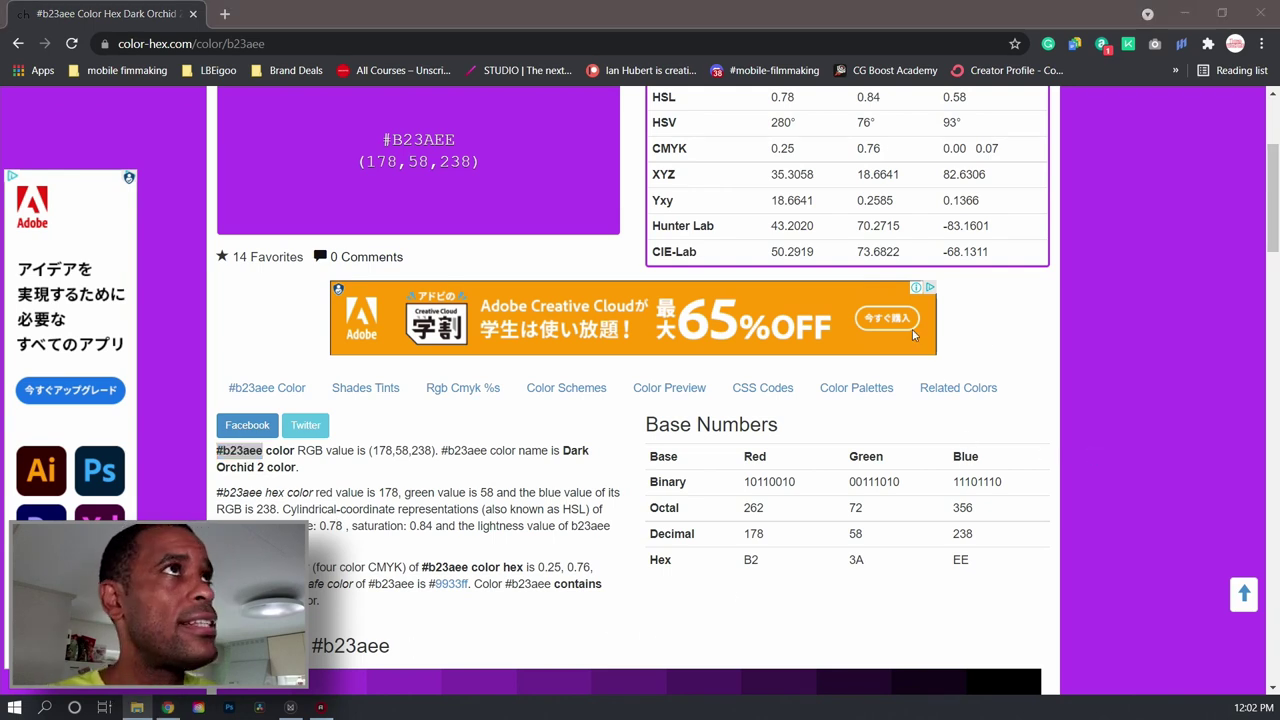
pyautogui.hotkey('alt', 'Tab')
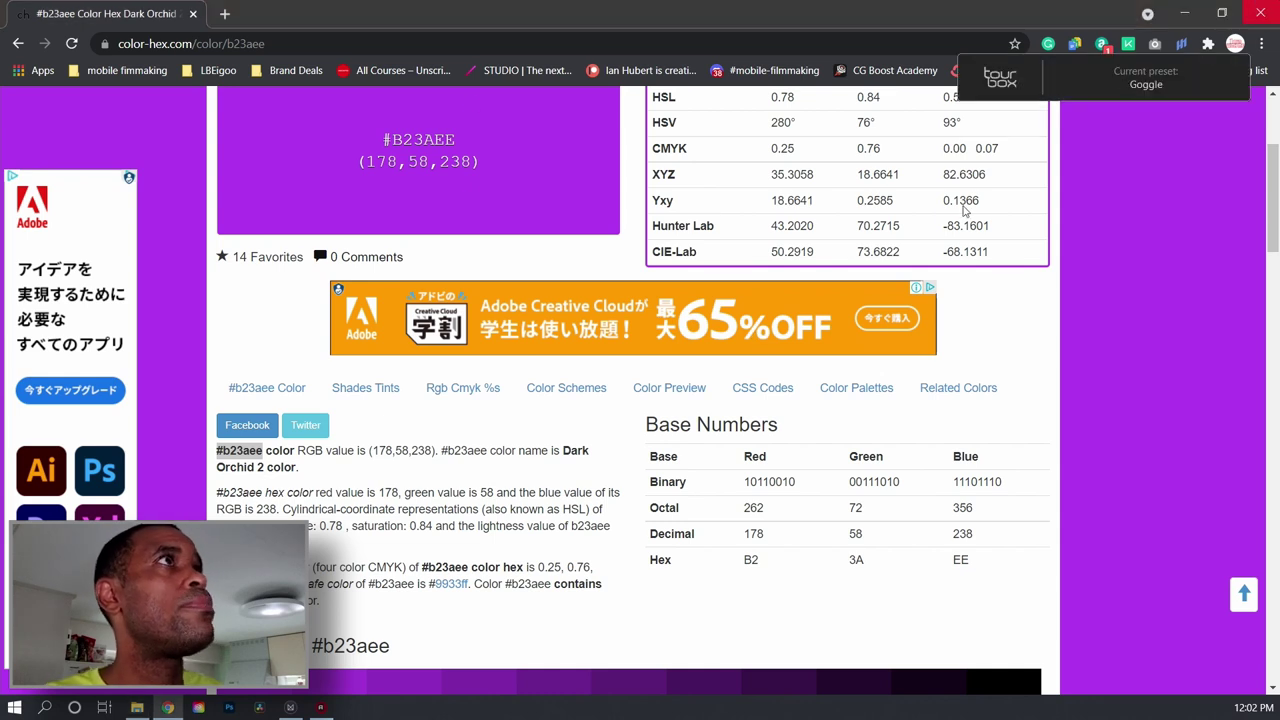
# Step: Switch from Chrome back to the Zhiyun Smooth 4 In 2021? board
pyautogui.hotkey('alt', 'Tab')
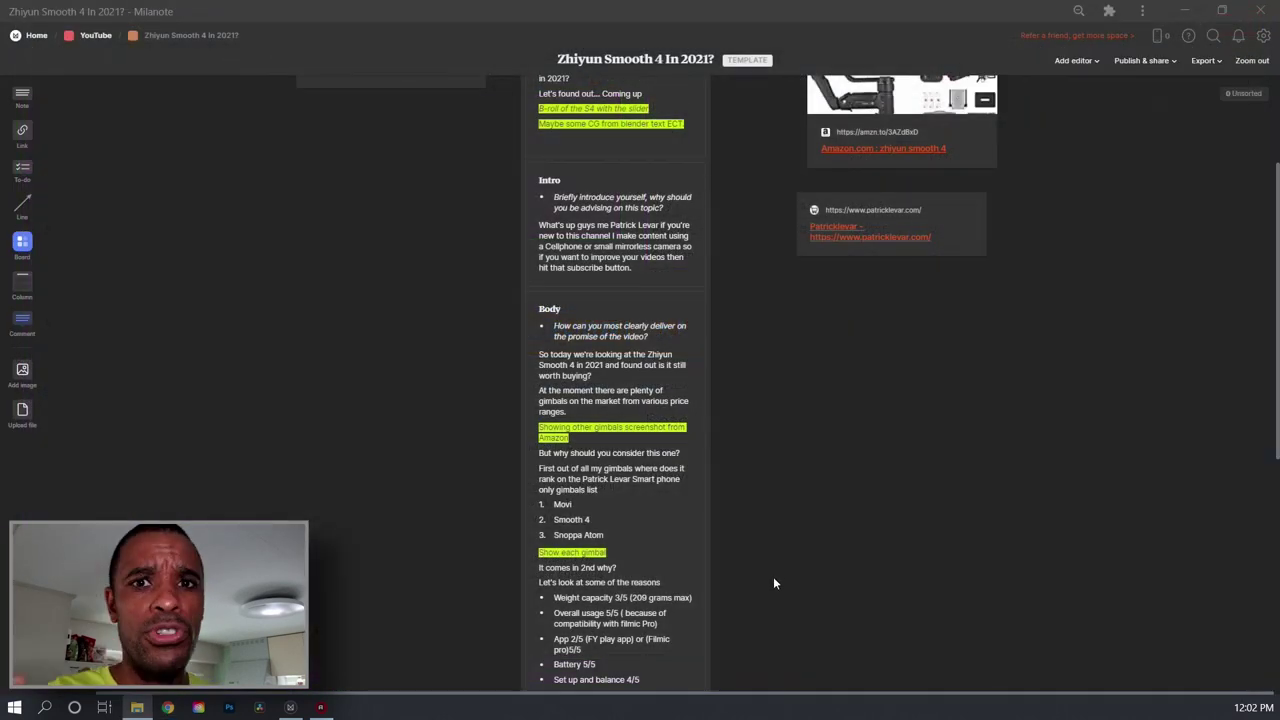